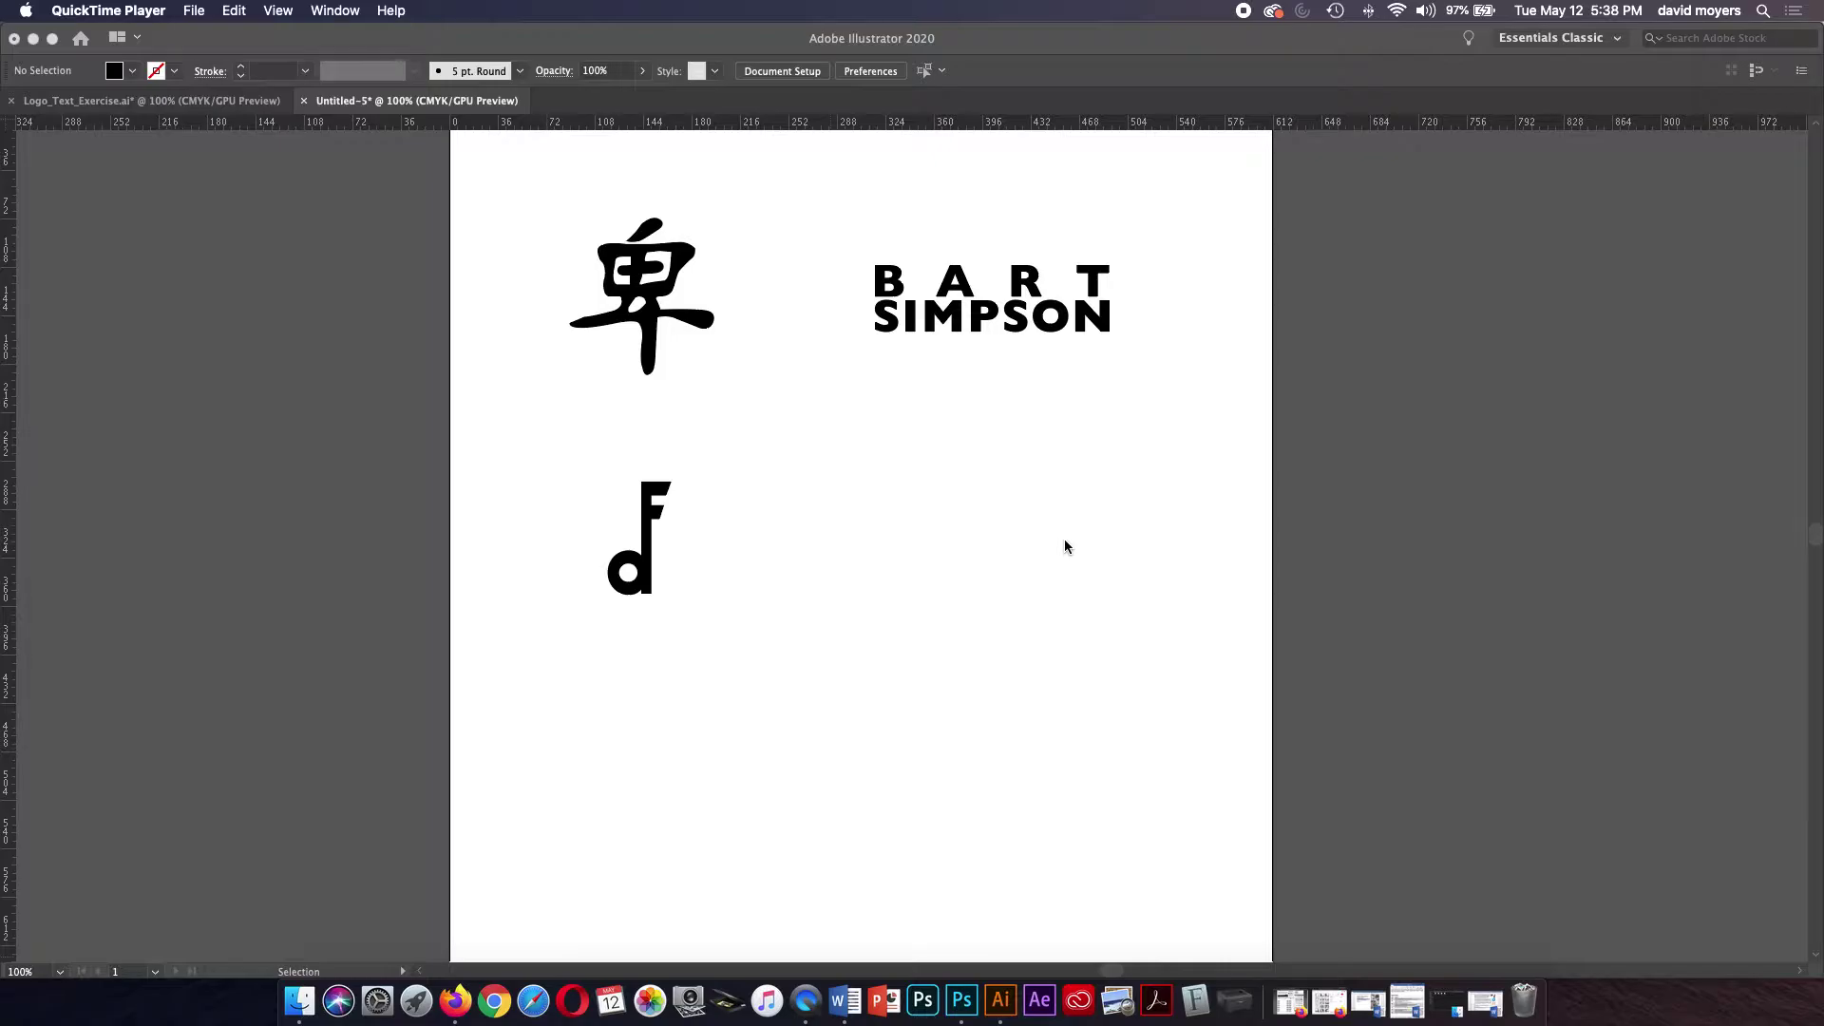
Step: Add the letter G as point type in Futura Bold below the BART SIMPSON text
click(1064, 547)
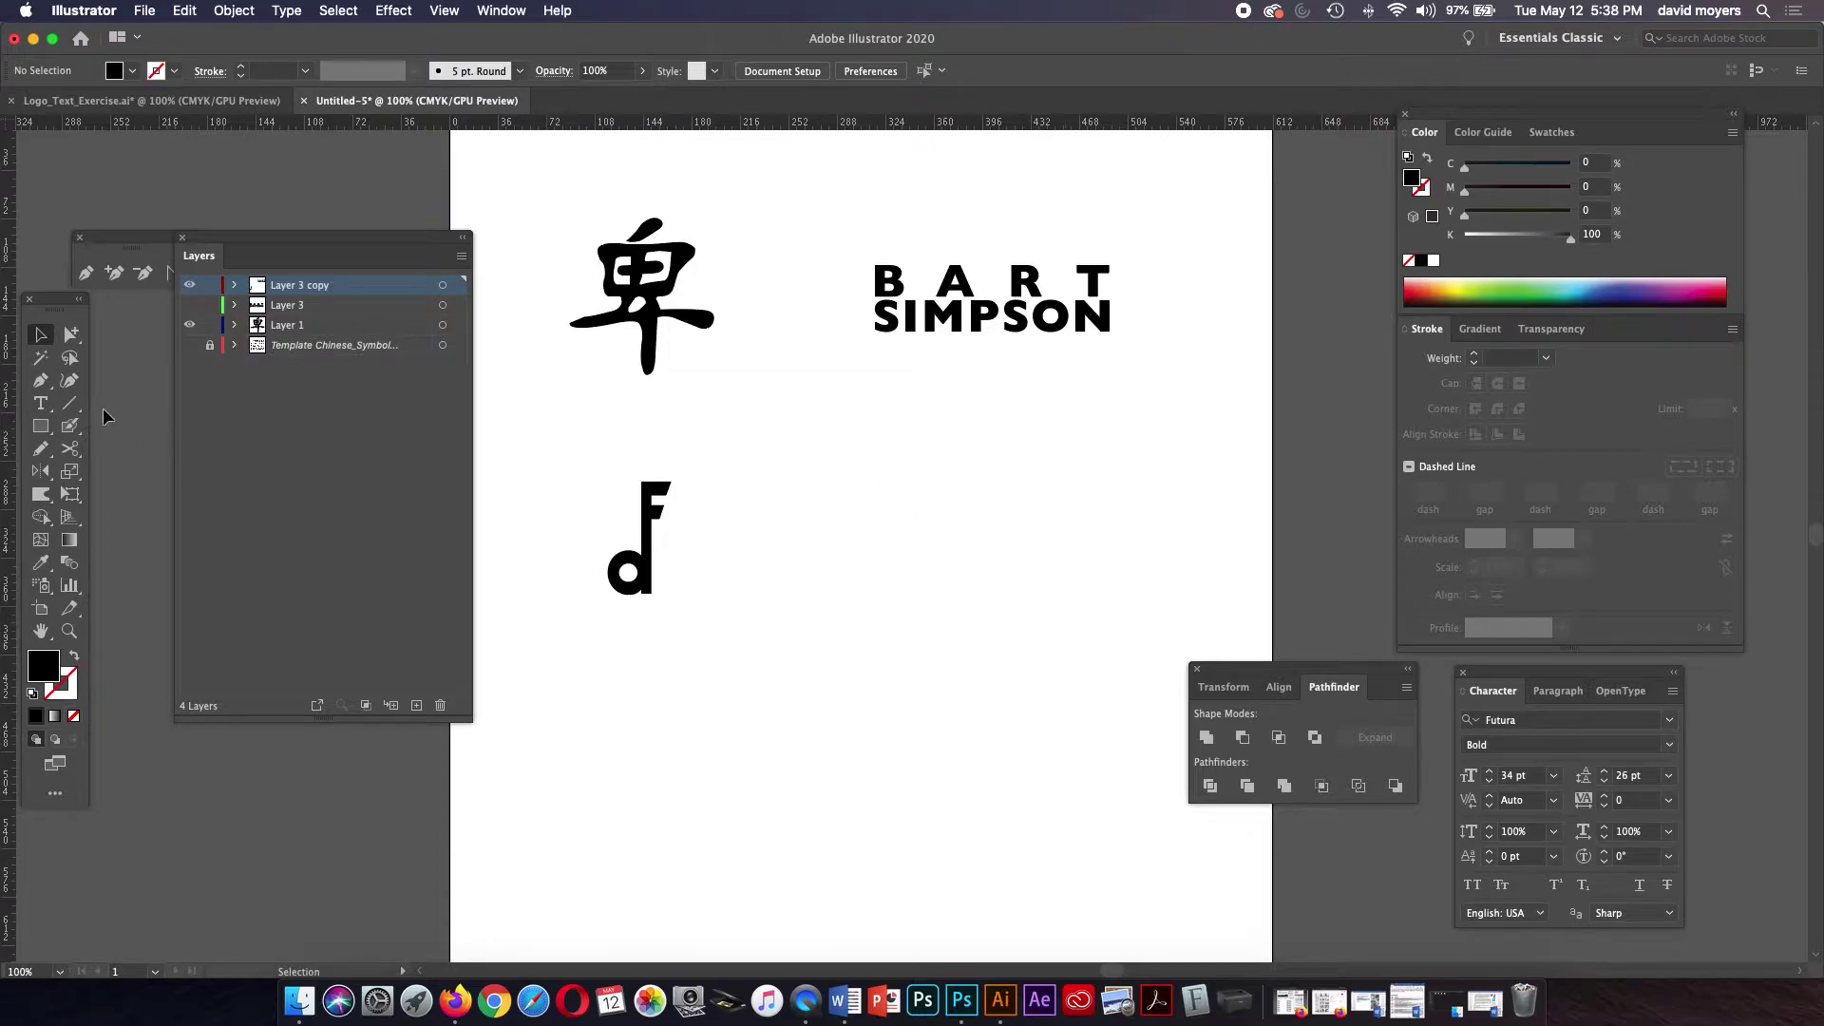
click(40, 405)
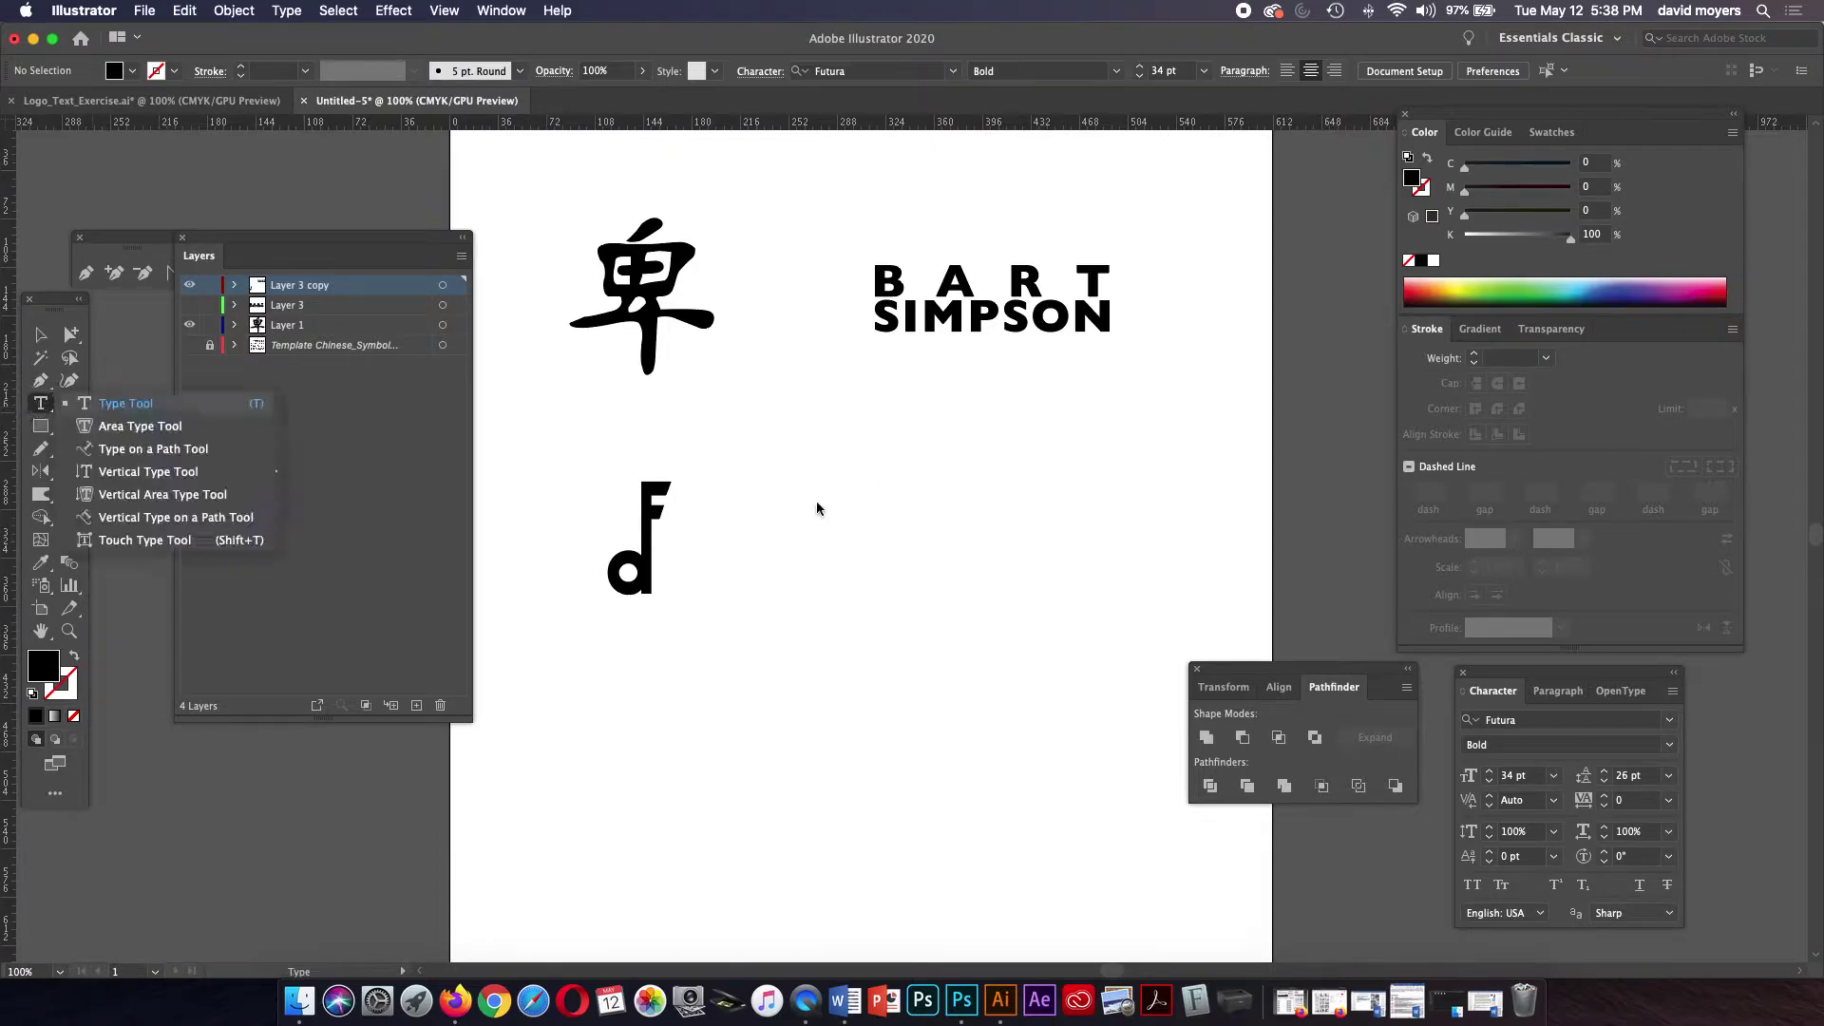
click(944, 548)
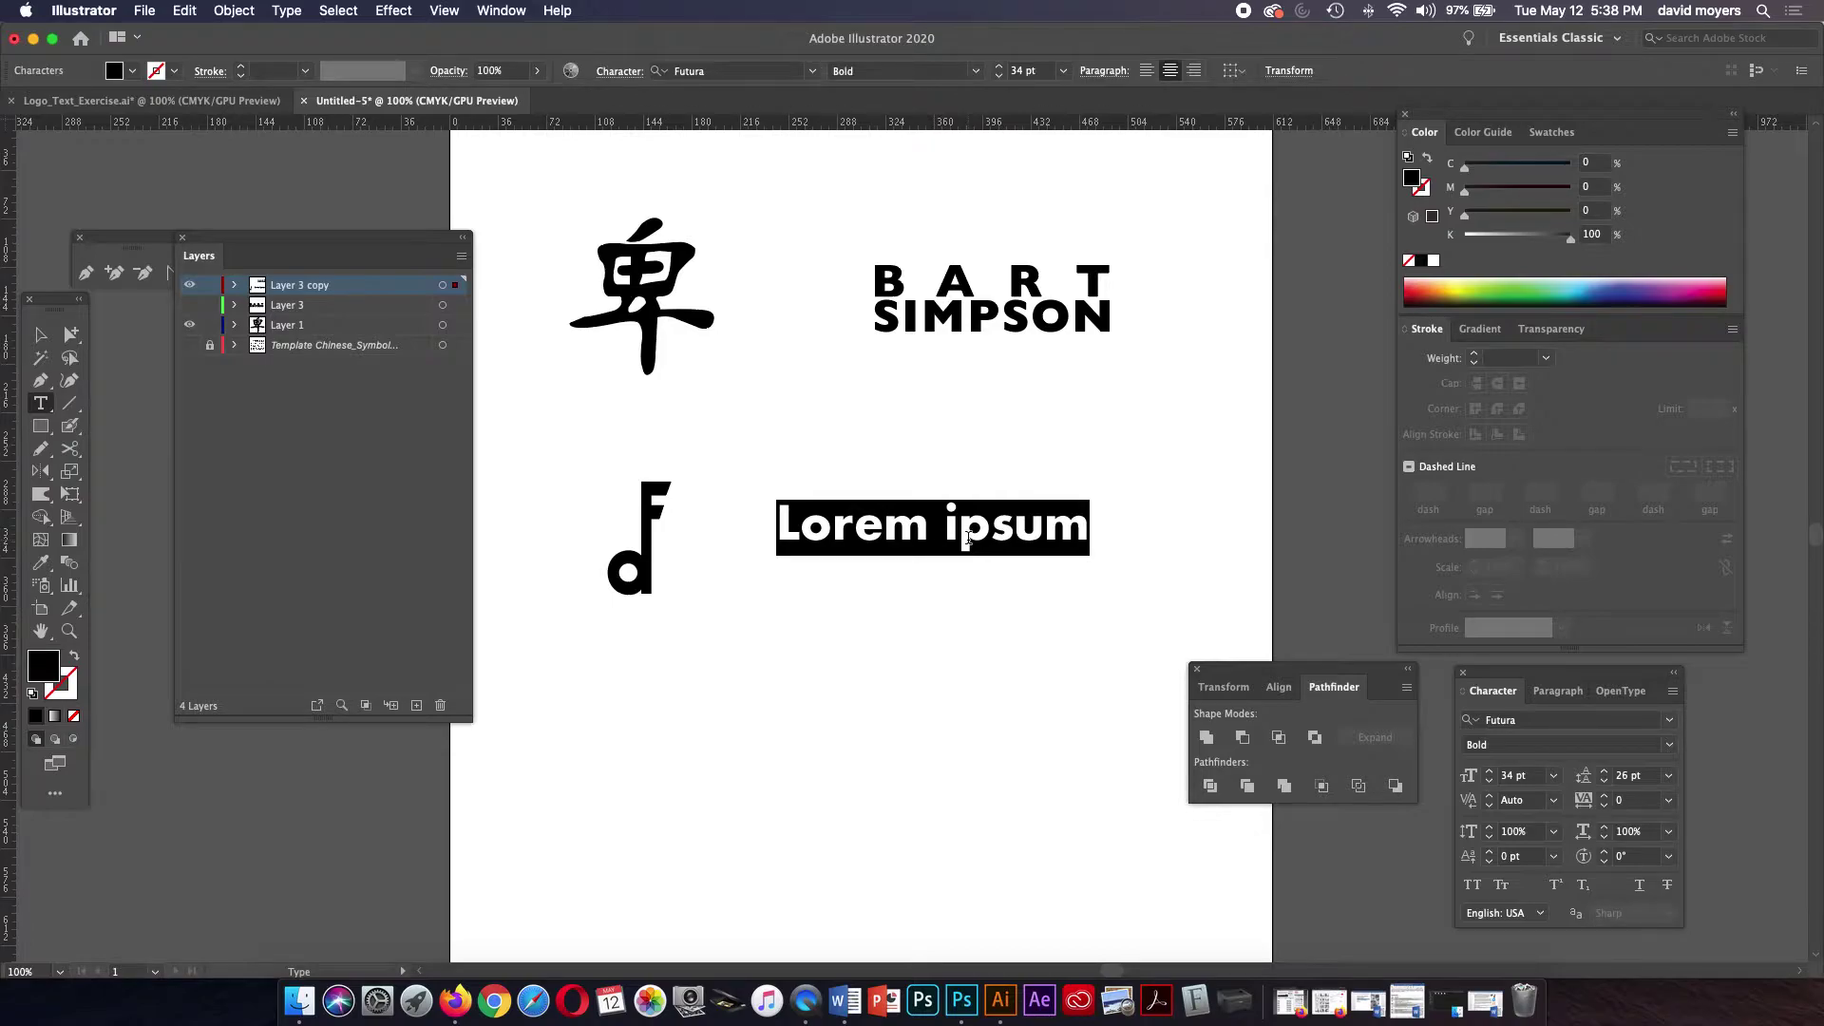
text(G)
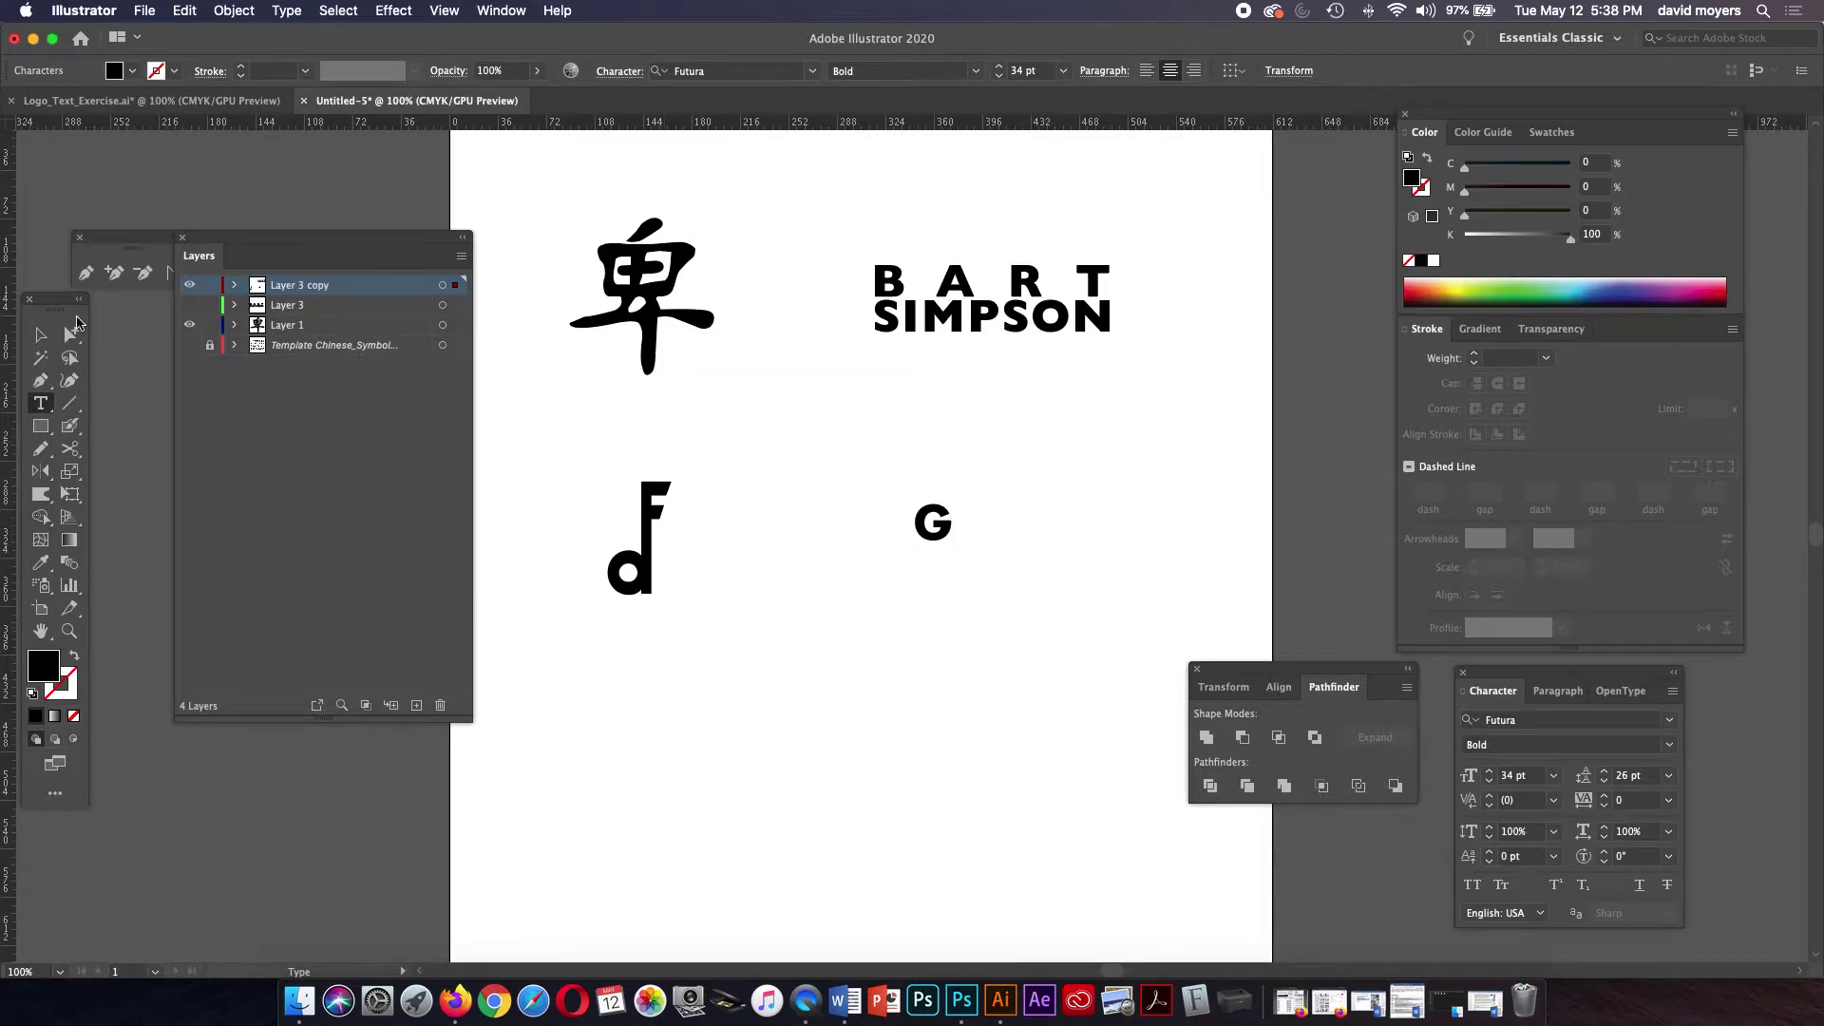
click(40, 335)
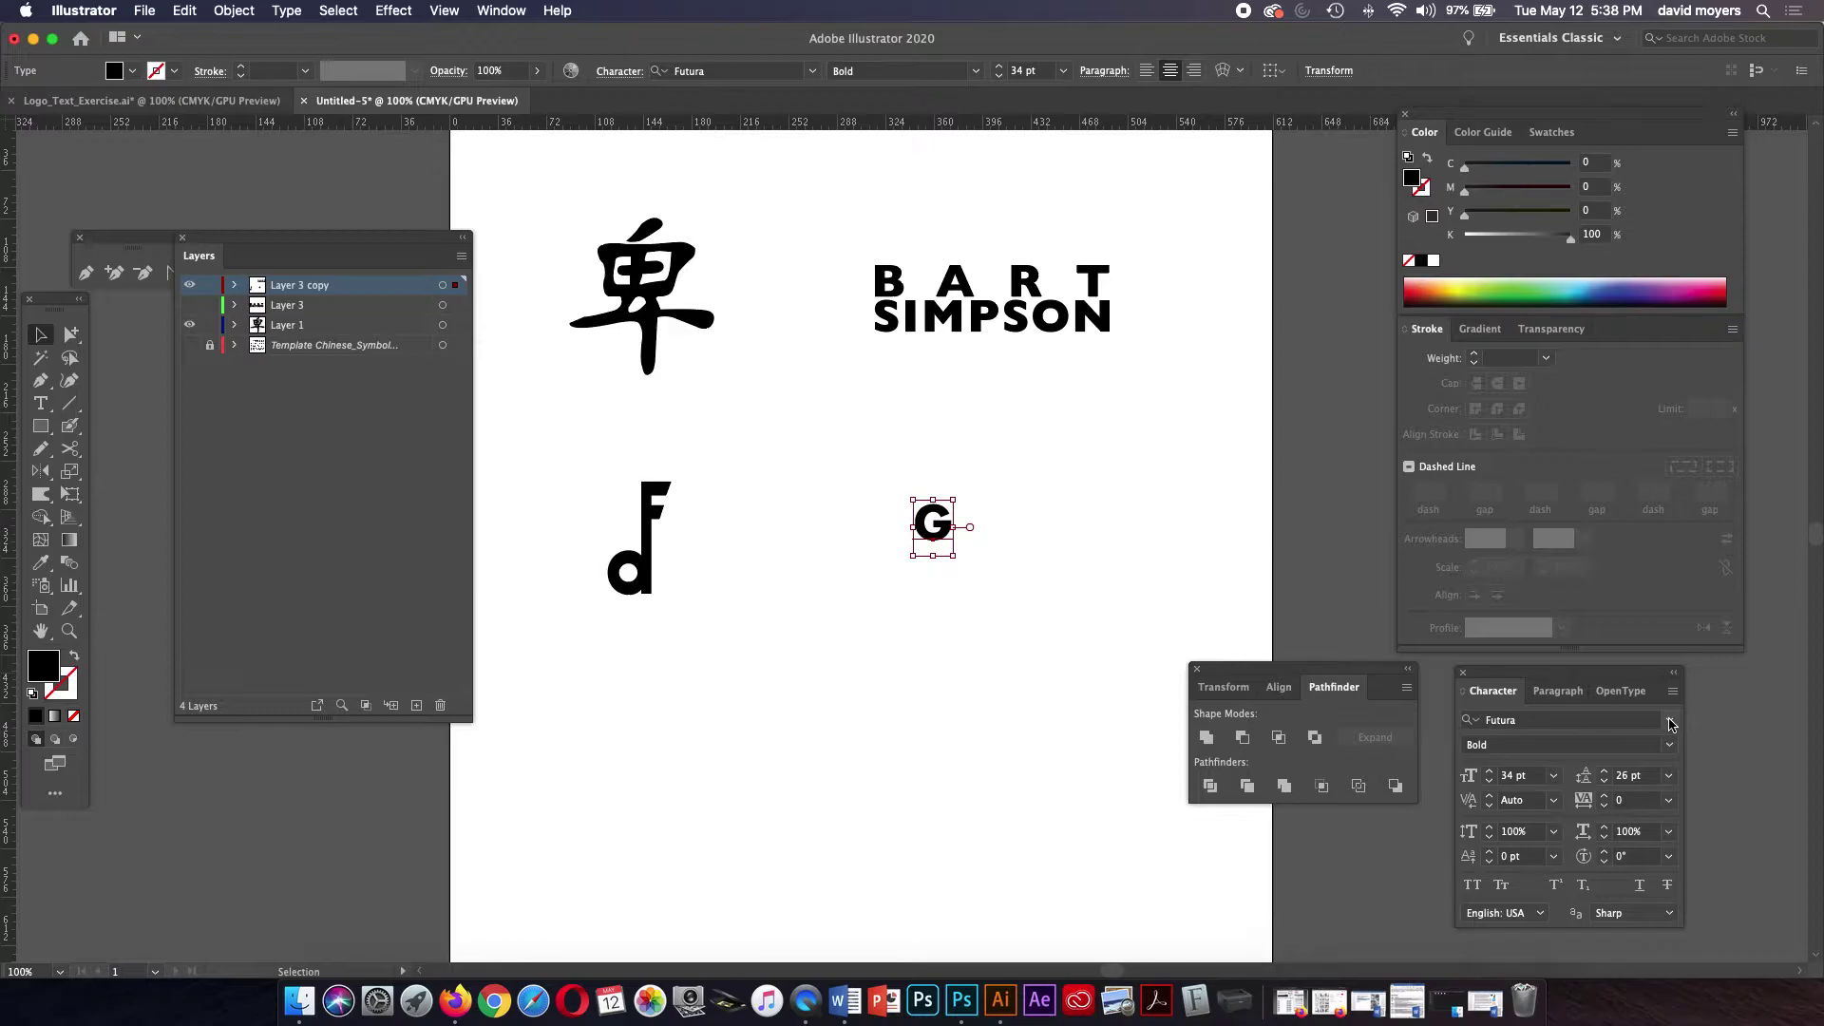
Step: Increase the G's font size to 98 pt and center it below the BART SIMPSON text
click(1489, 771)
click(1489, 772)
click(1489, 772)
drag(1489, 775, 1488, 774)
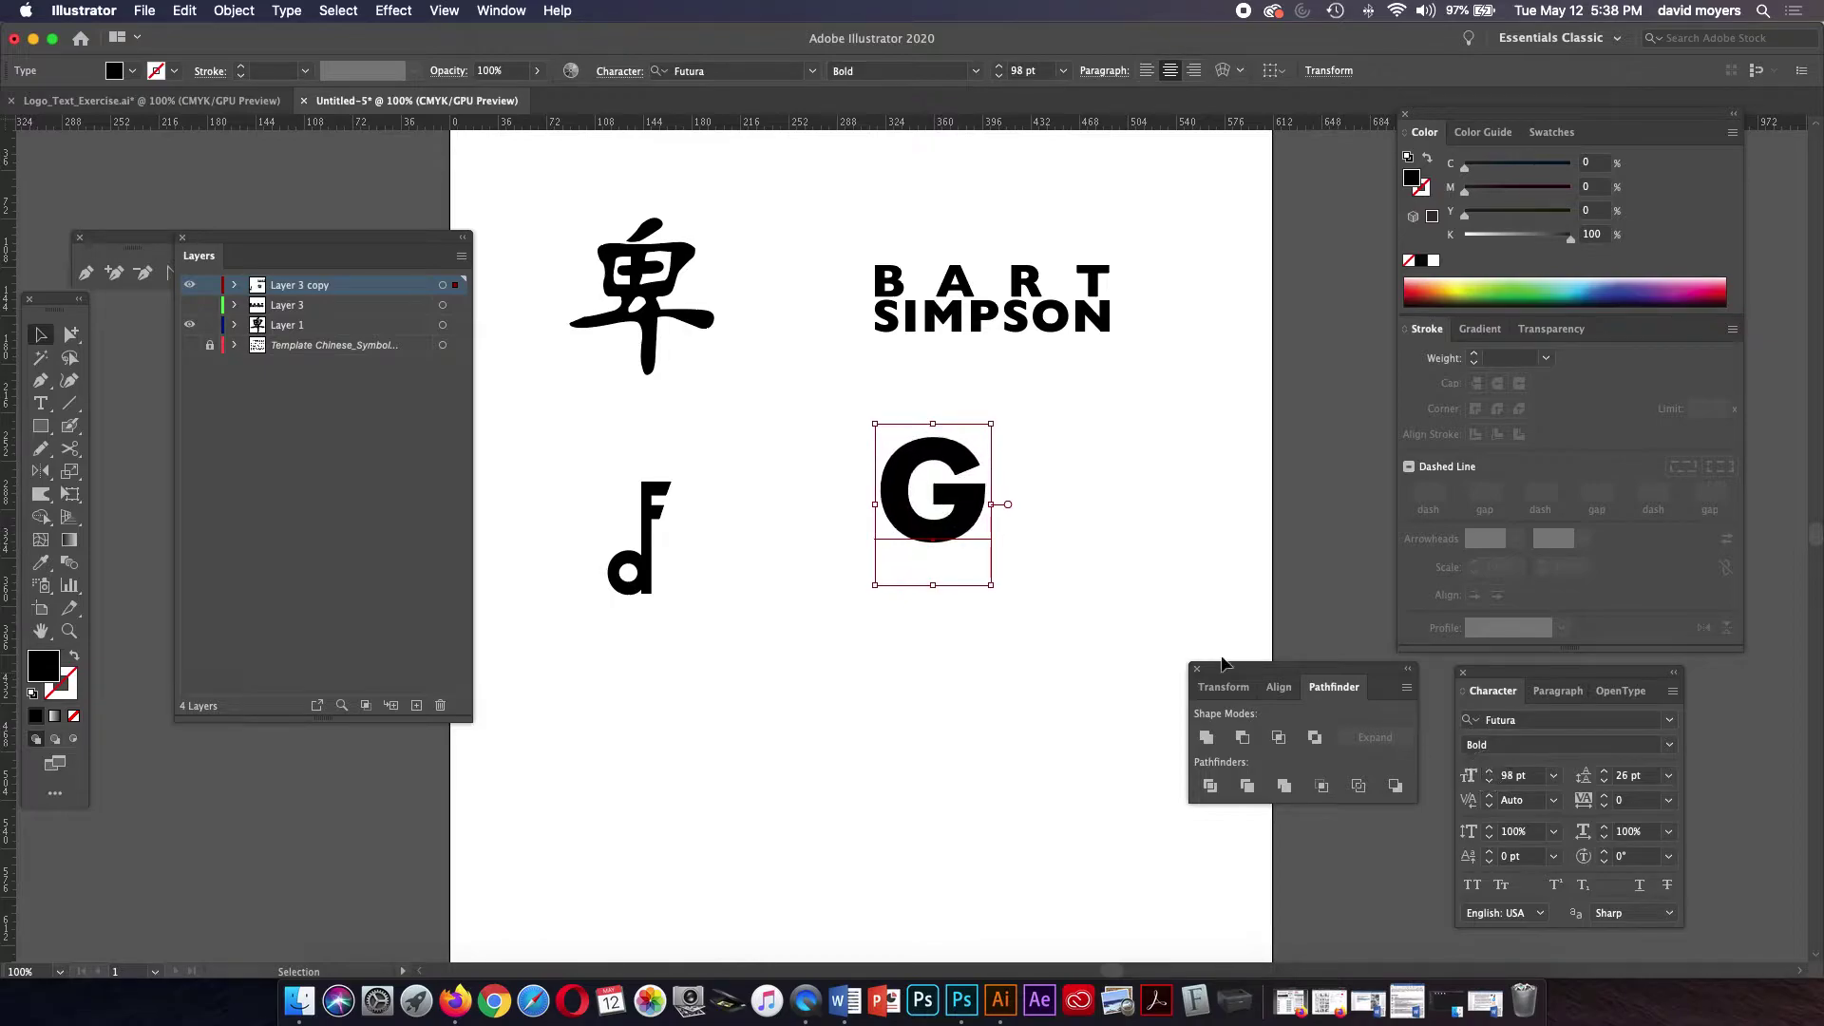
drag(955, 532, 1013, 584)
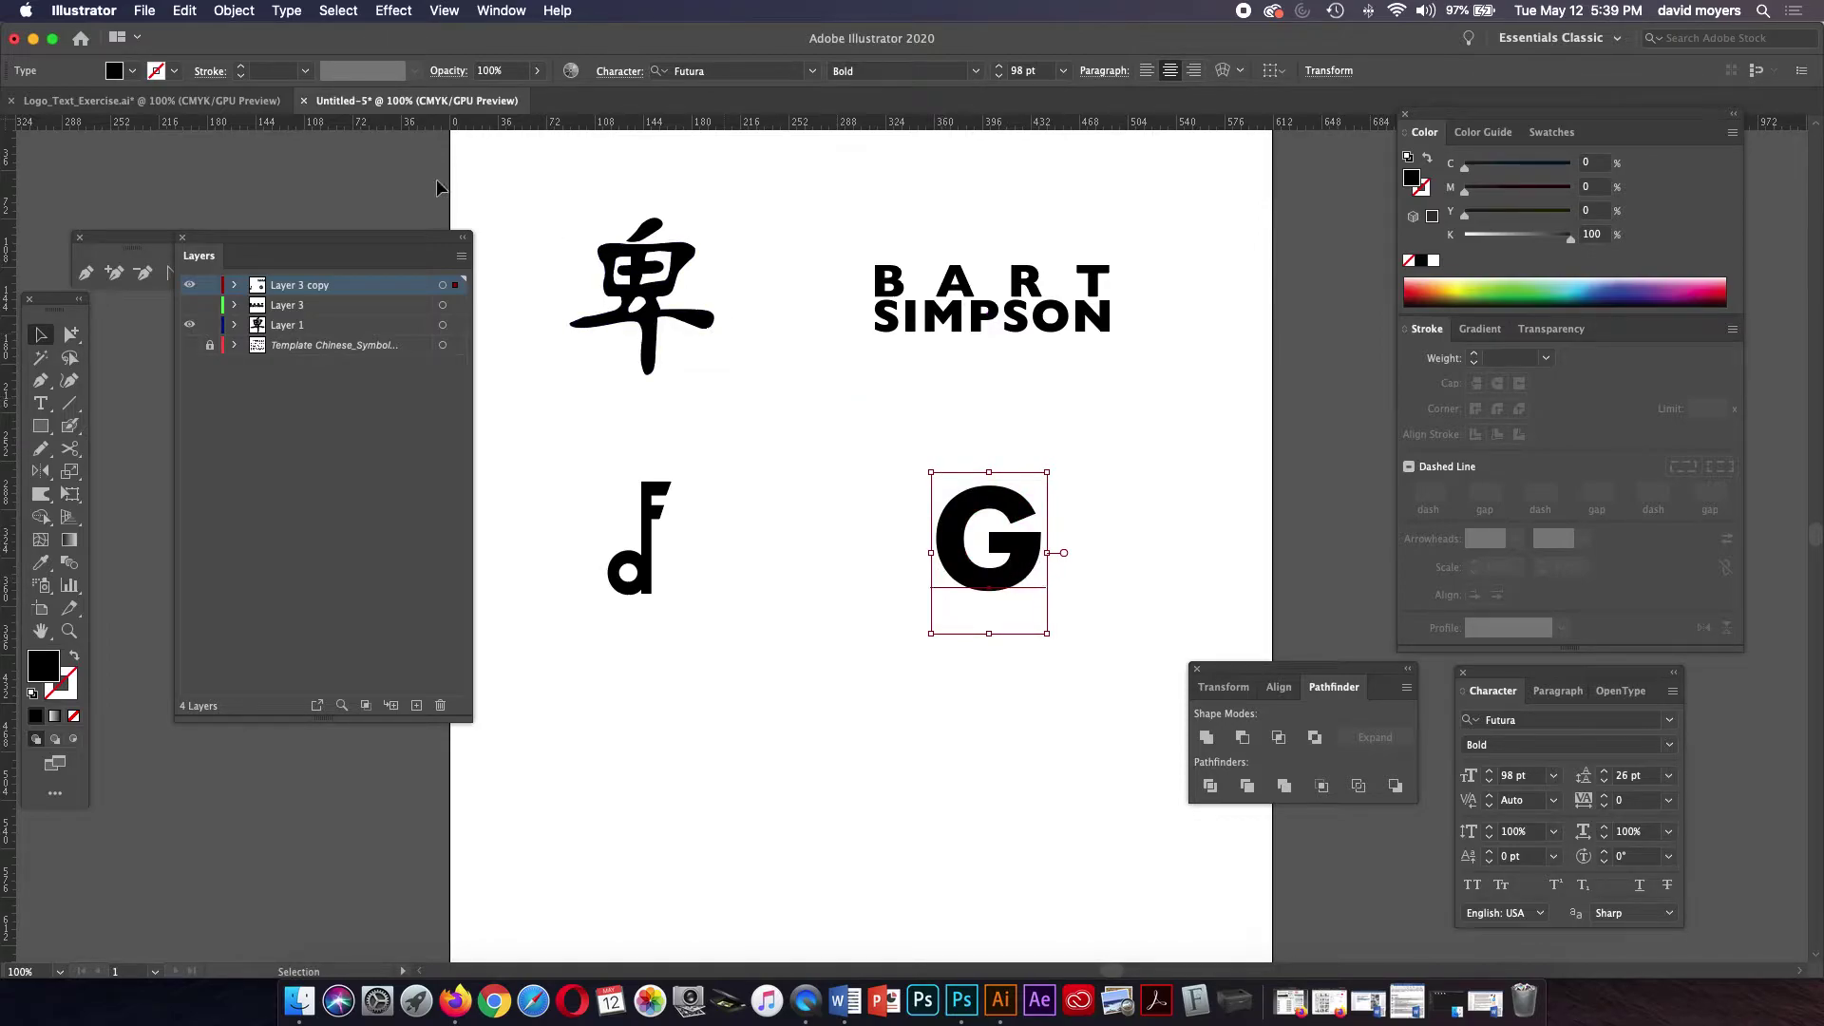
Step: Convert the G to outlines and scale it up to about 95 wide by 95 high
click(286, 10)
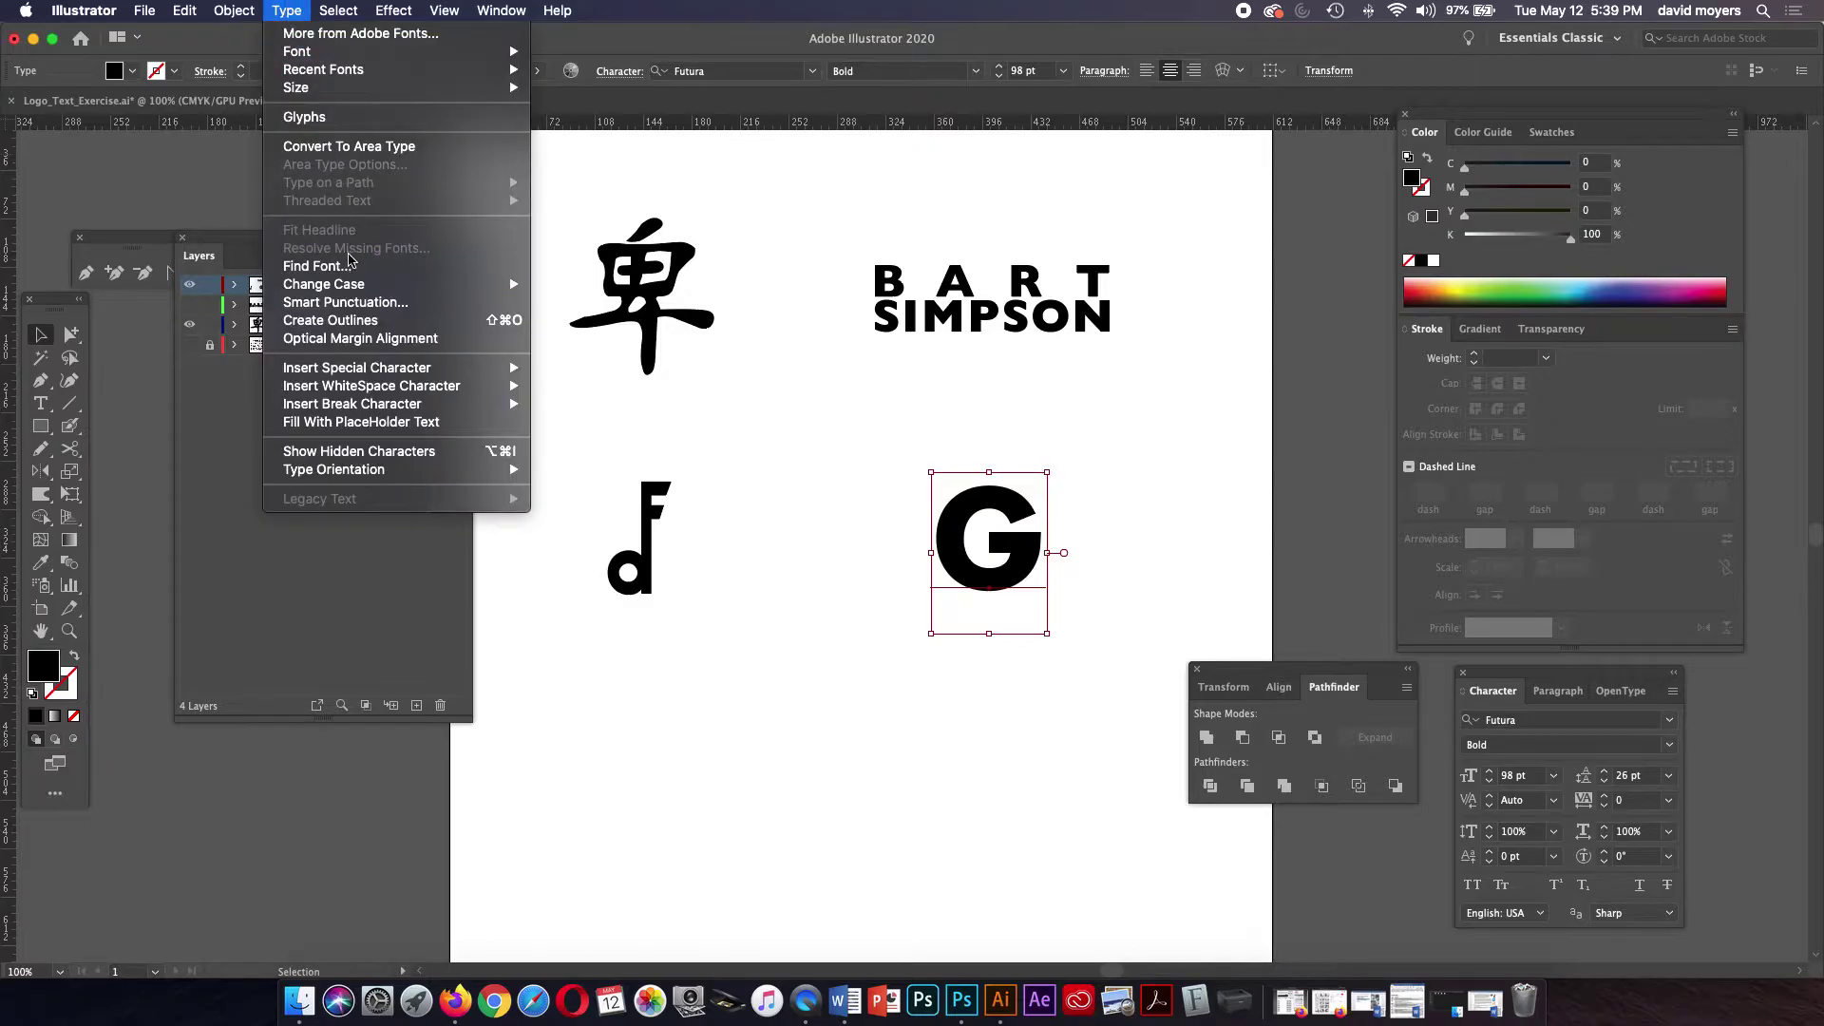
click(378, 320)
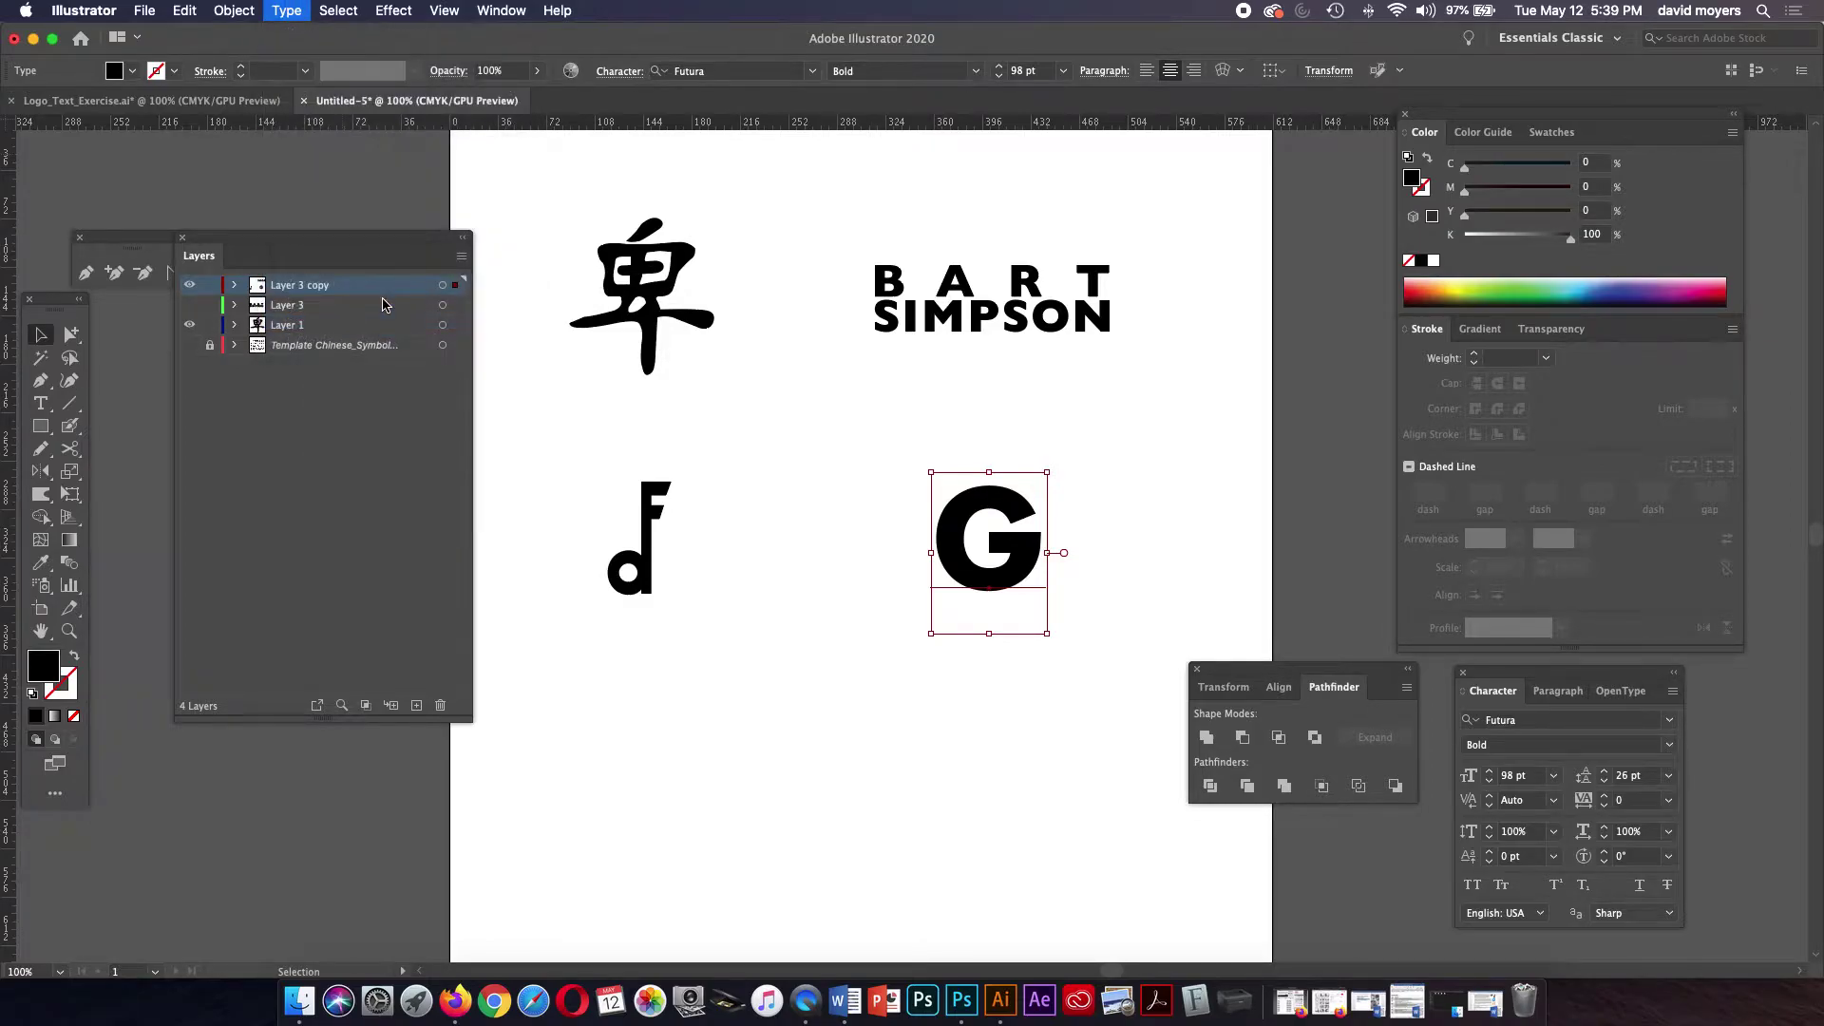
drag(1041, 485, 1070, 469)
click(1087, 457)
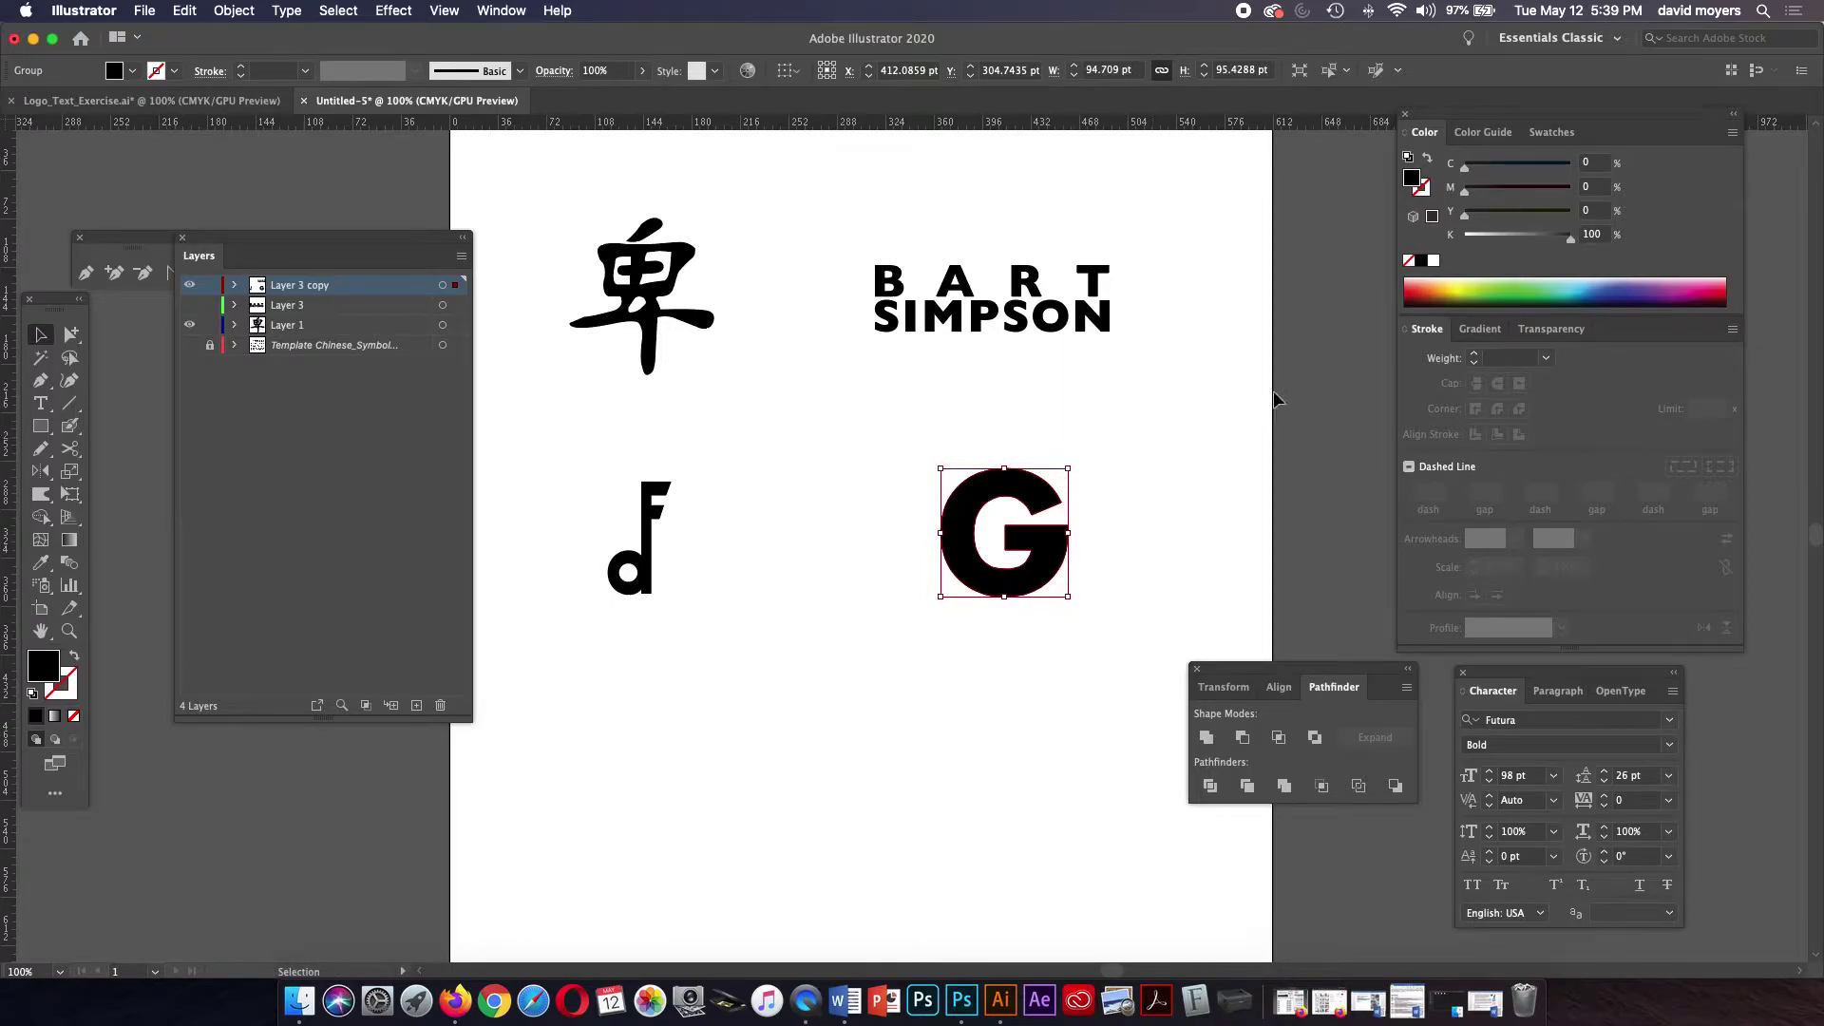
Step: Fill the outlined G with light blue at 70% cyan and 0% magenta, yellow and black, leaving it deselected
click(1580, 281)
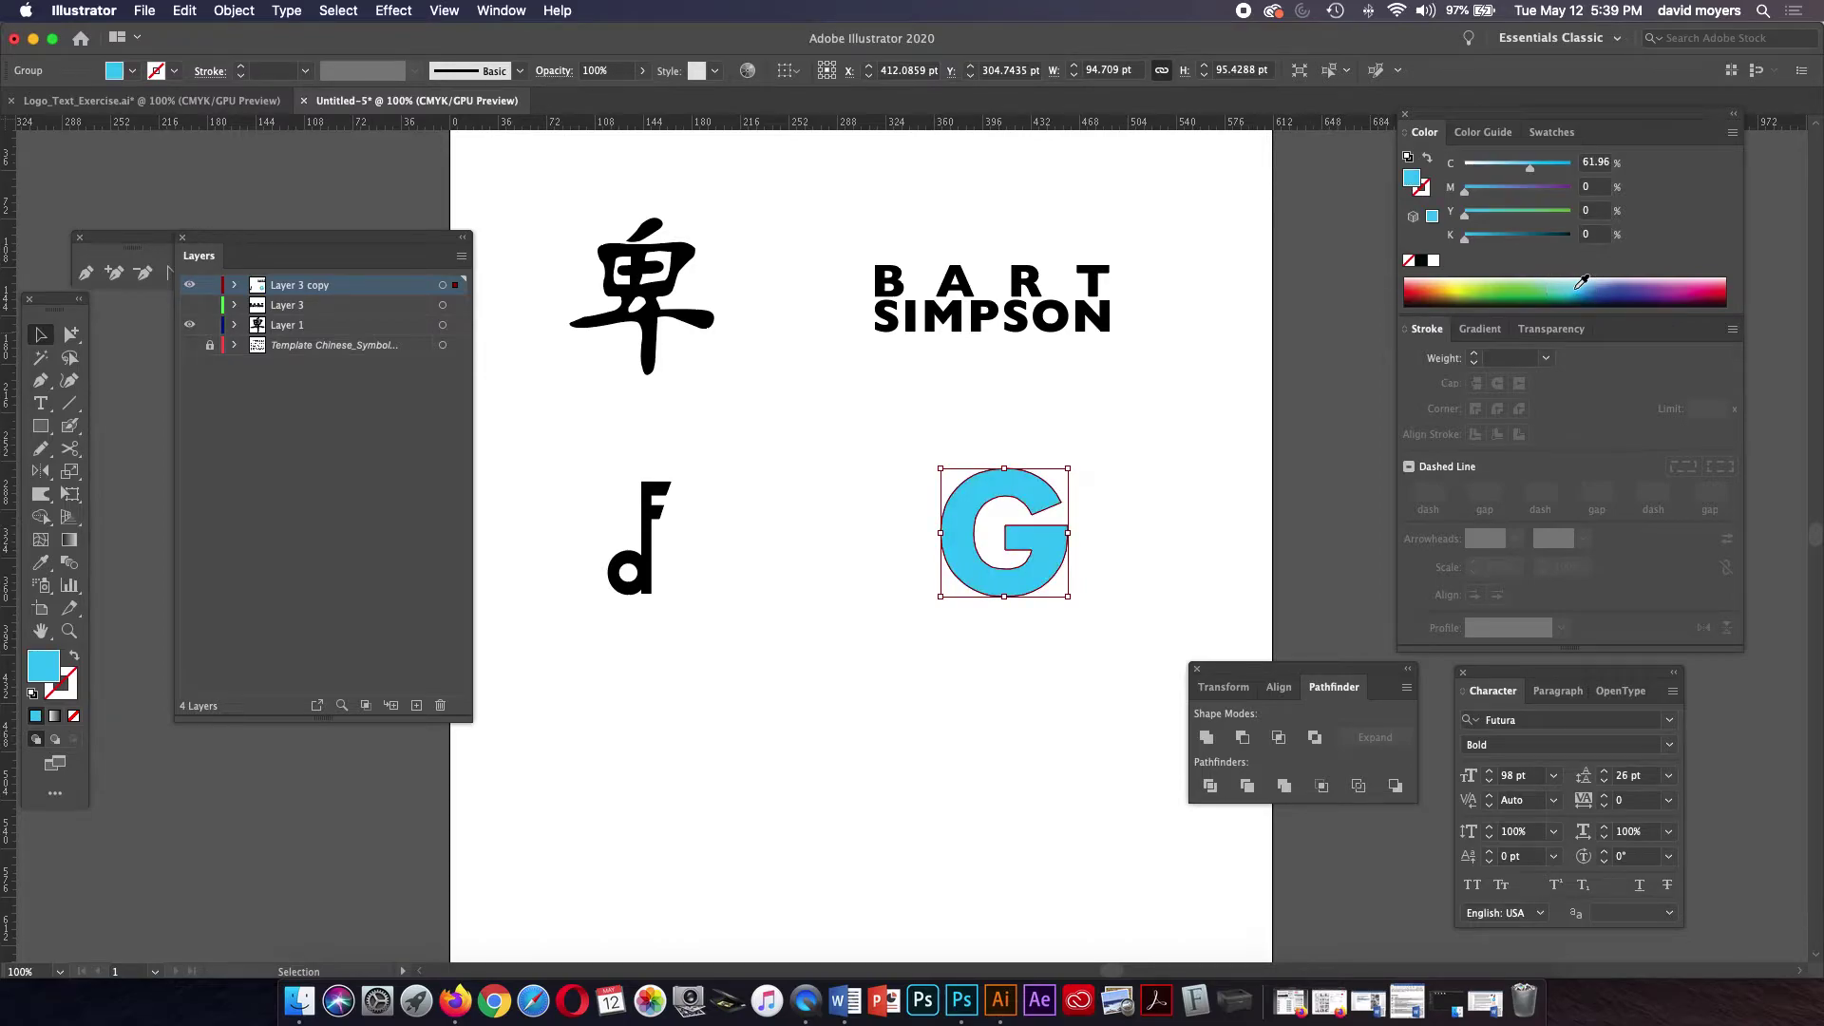
drag(1530, 172, 1539, 168)
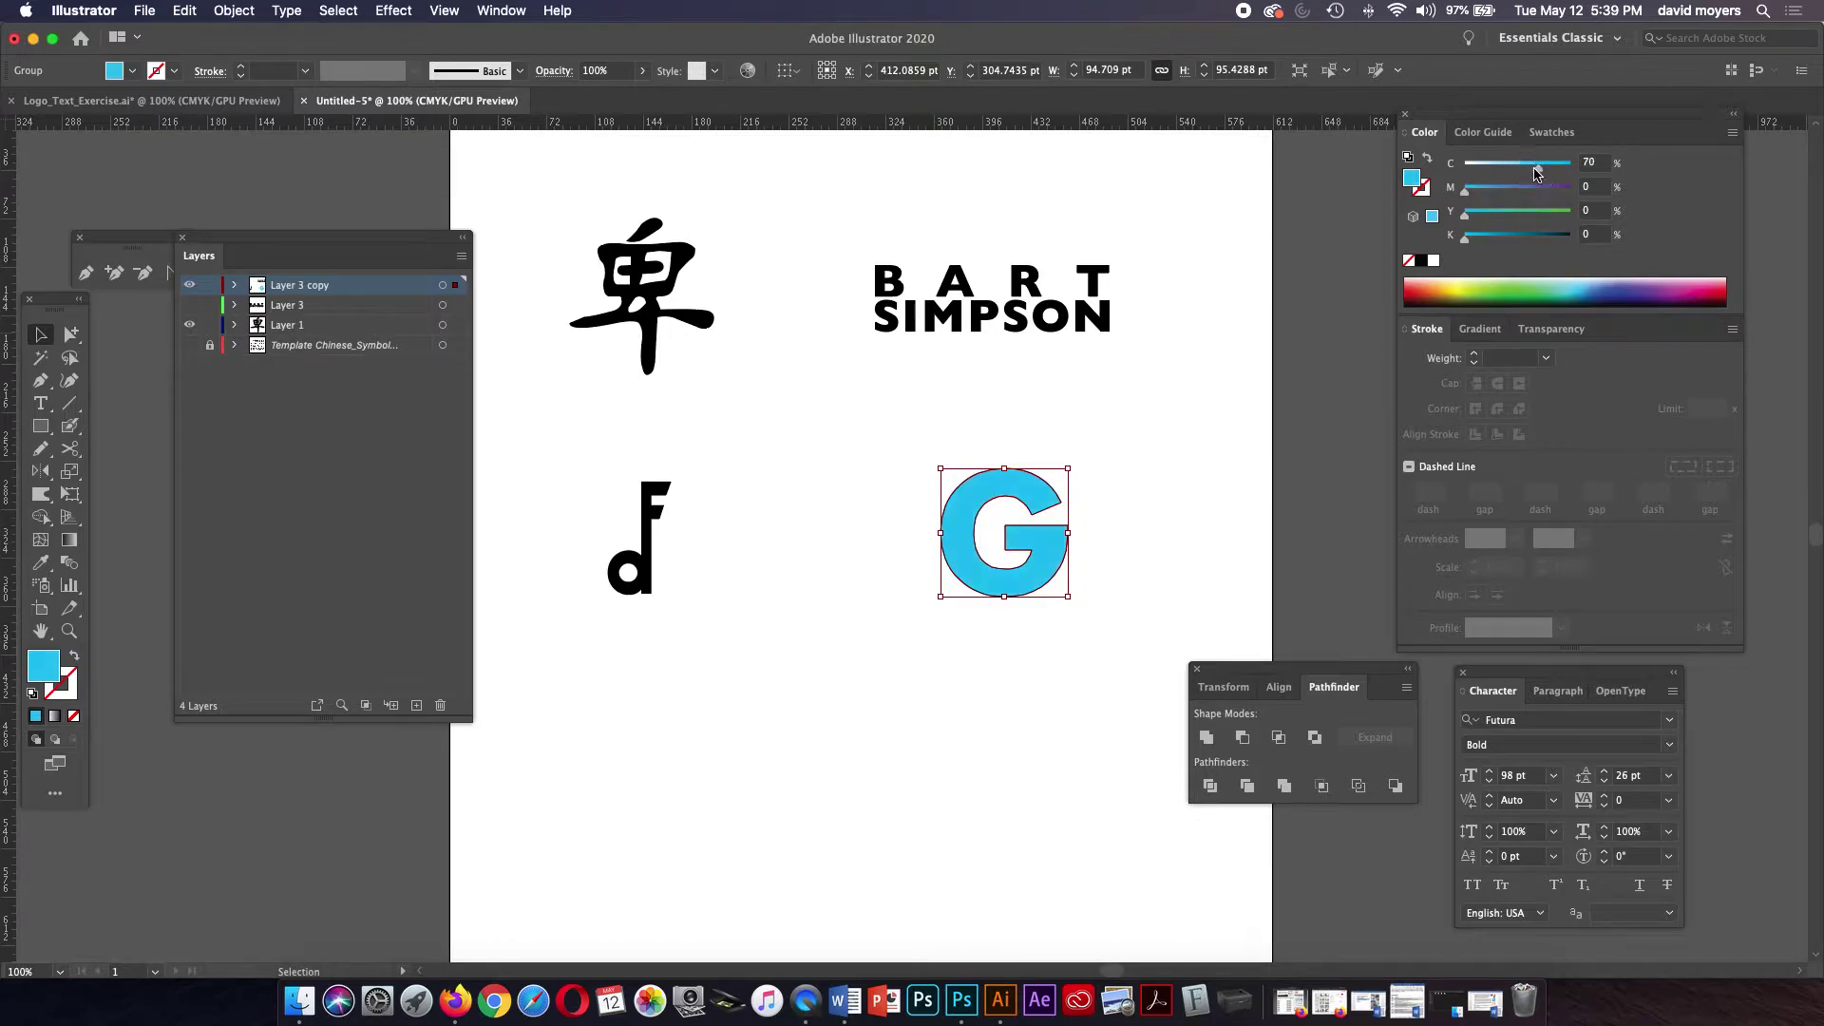
click(1205, 386)
Step: Apply a 3D Extrude & Bevel effect to the blue G with an extrude depth of 35 pt
click(1040, 504)
click(440, 10)
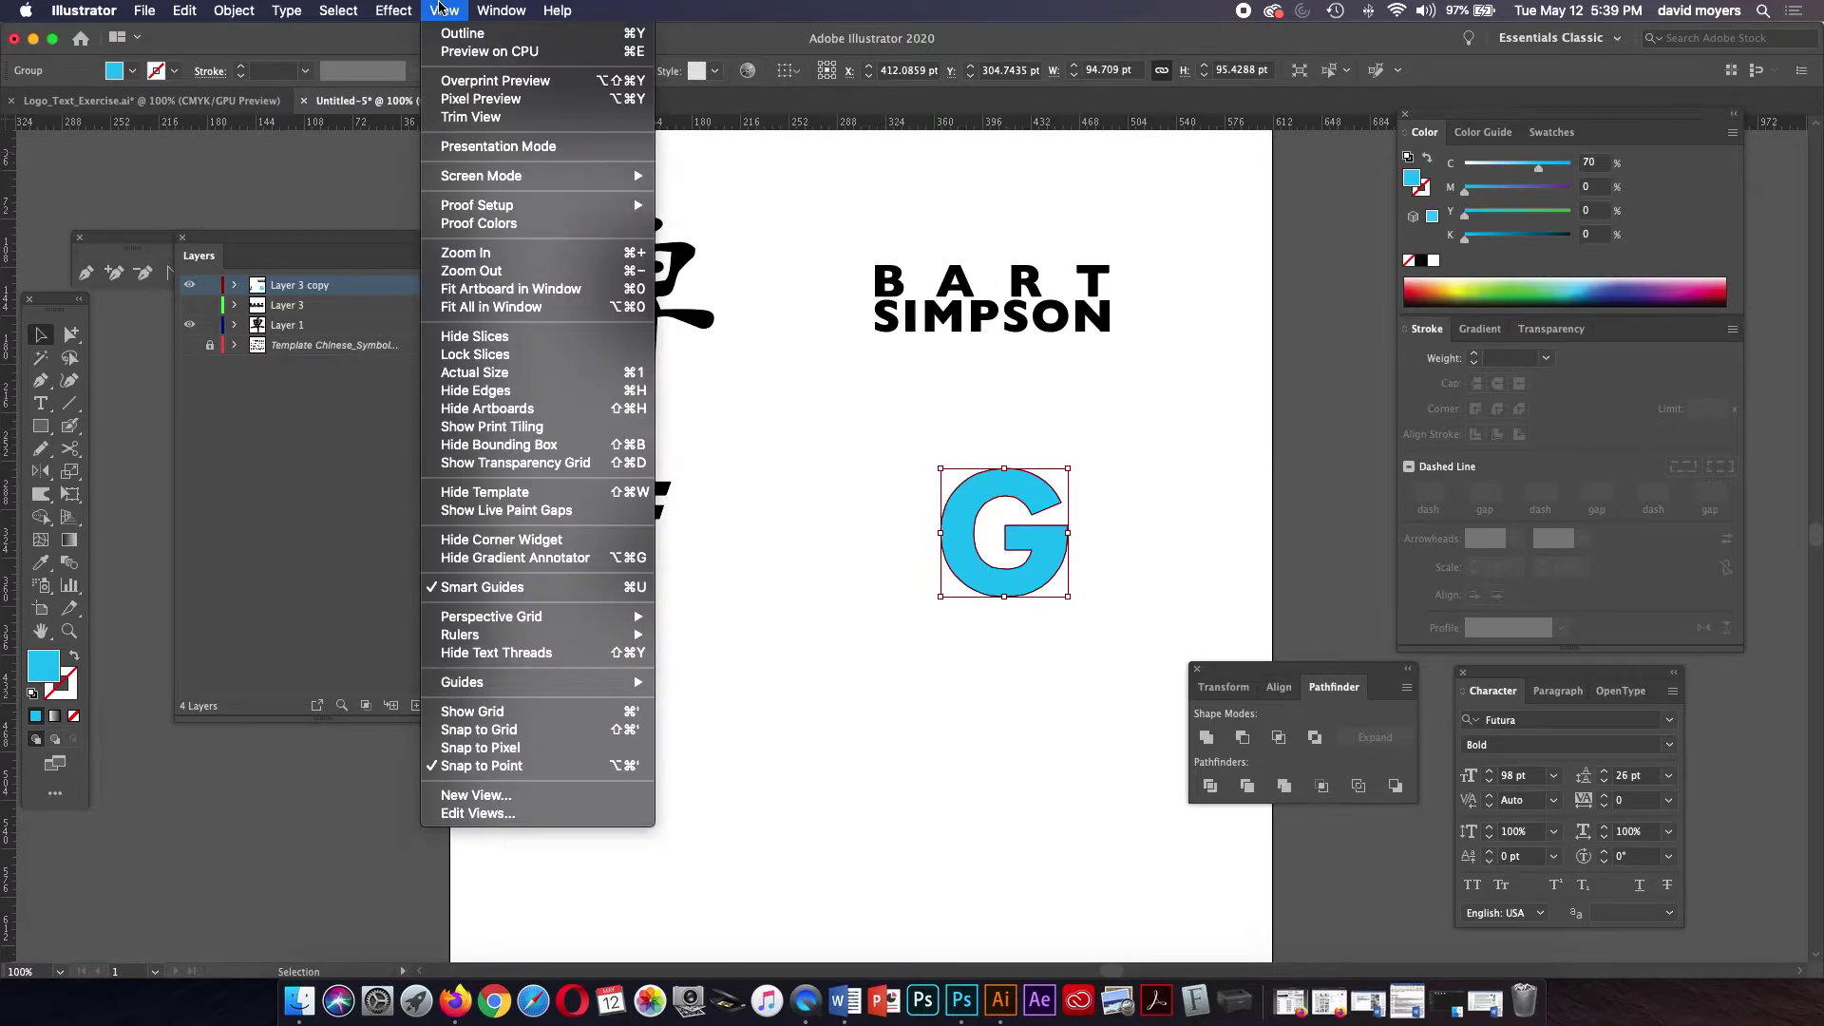
mouse_move(413, 4)
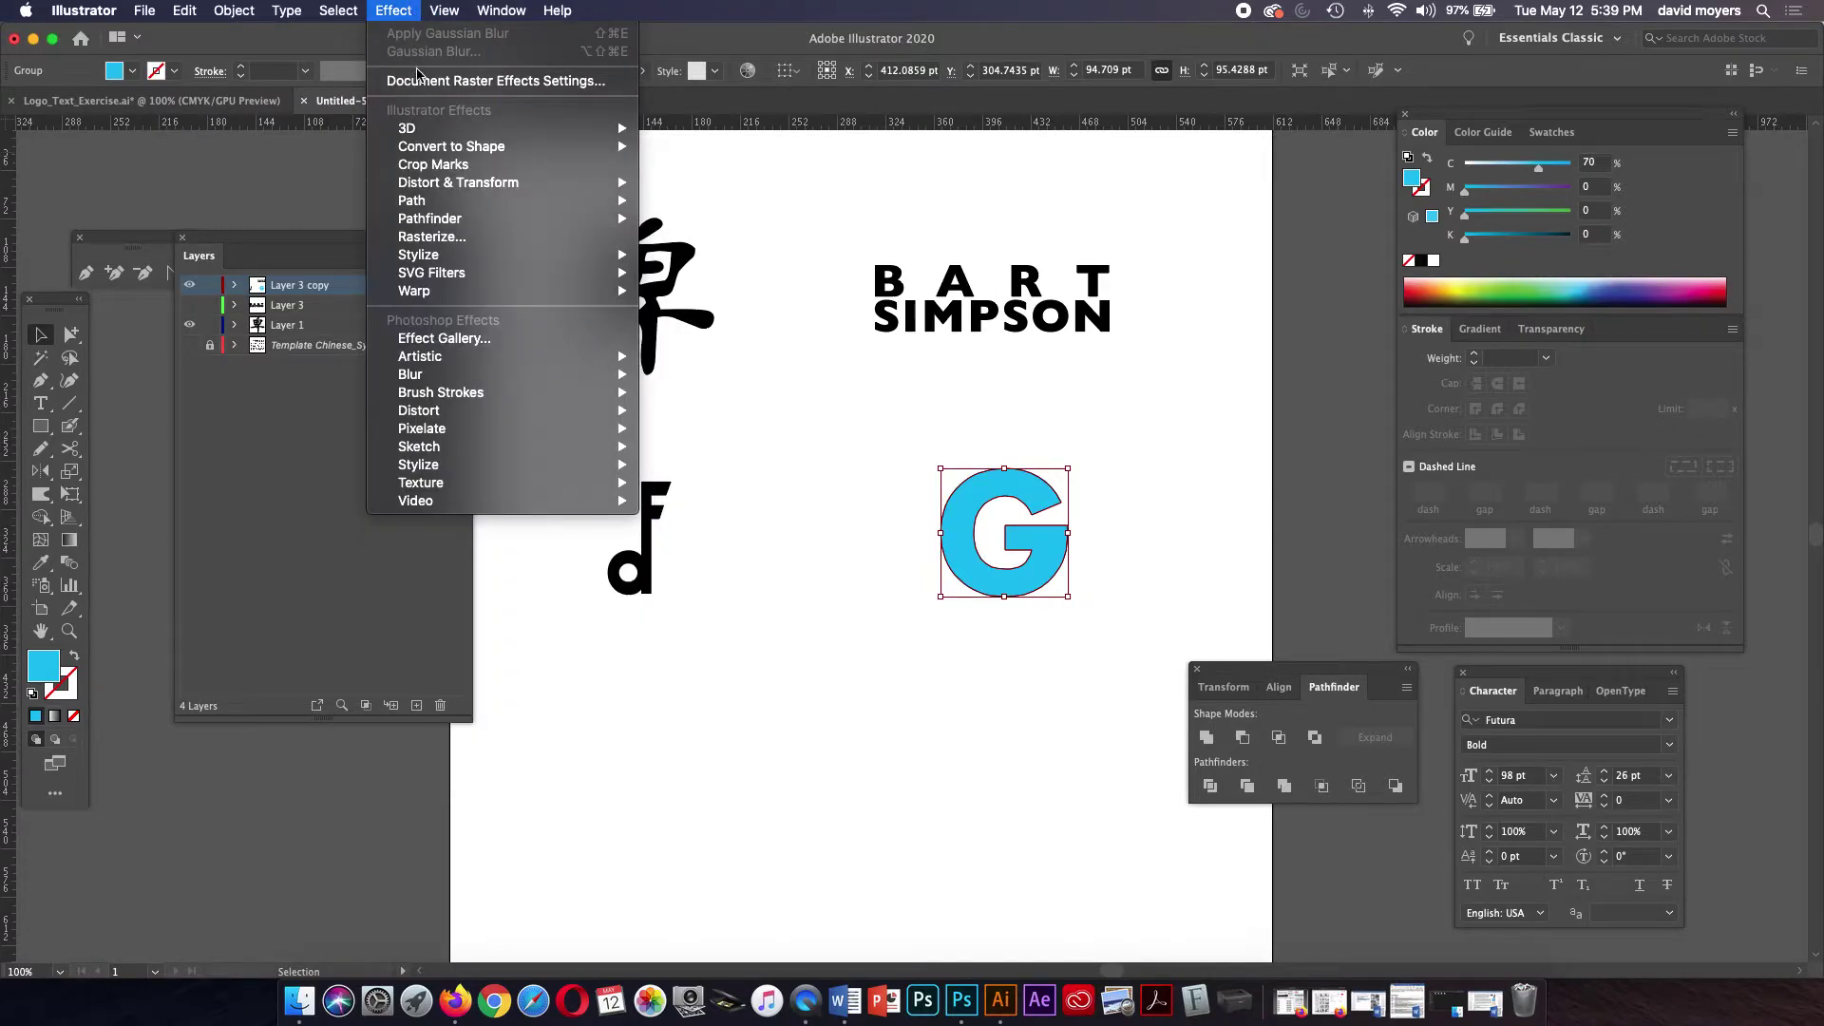
mouse_move(415, 128)
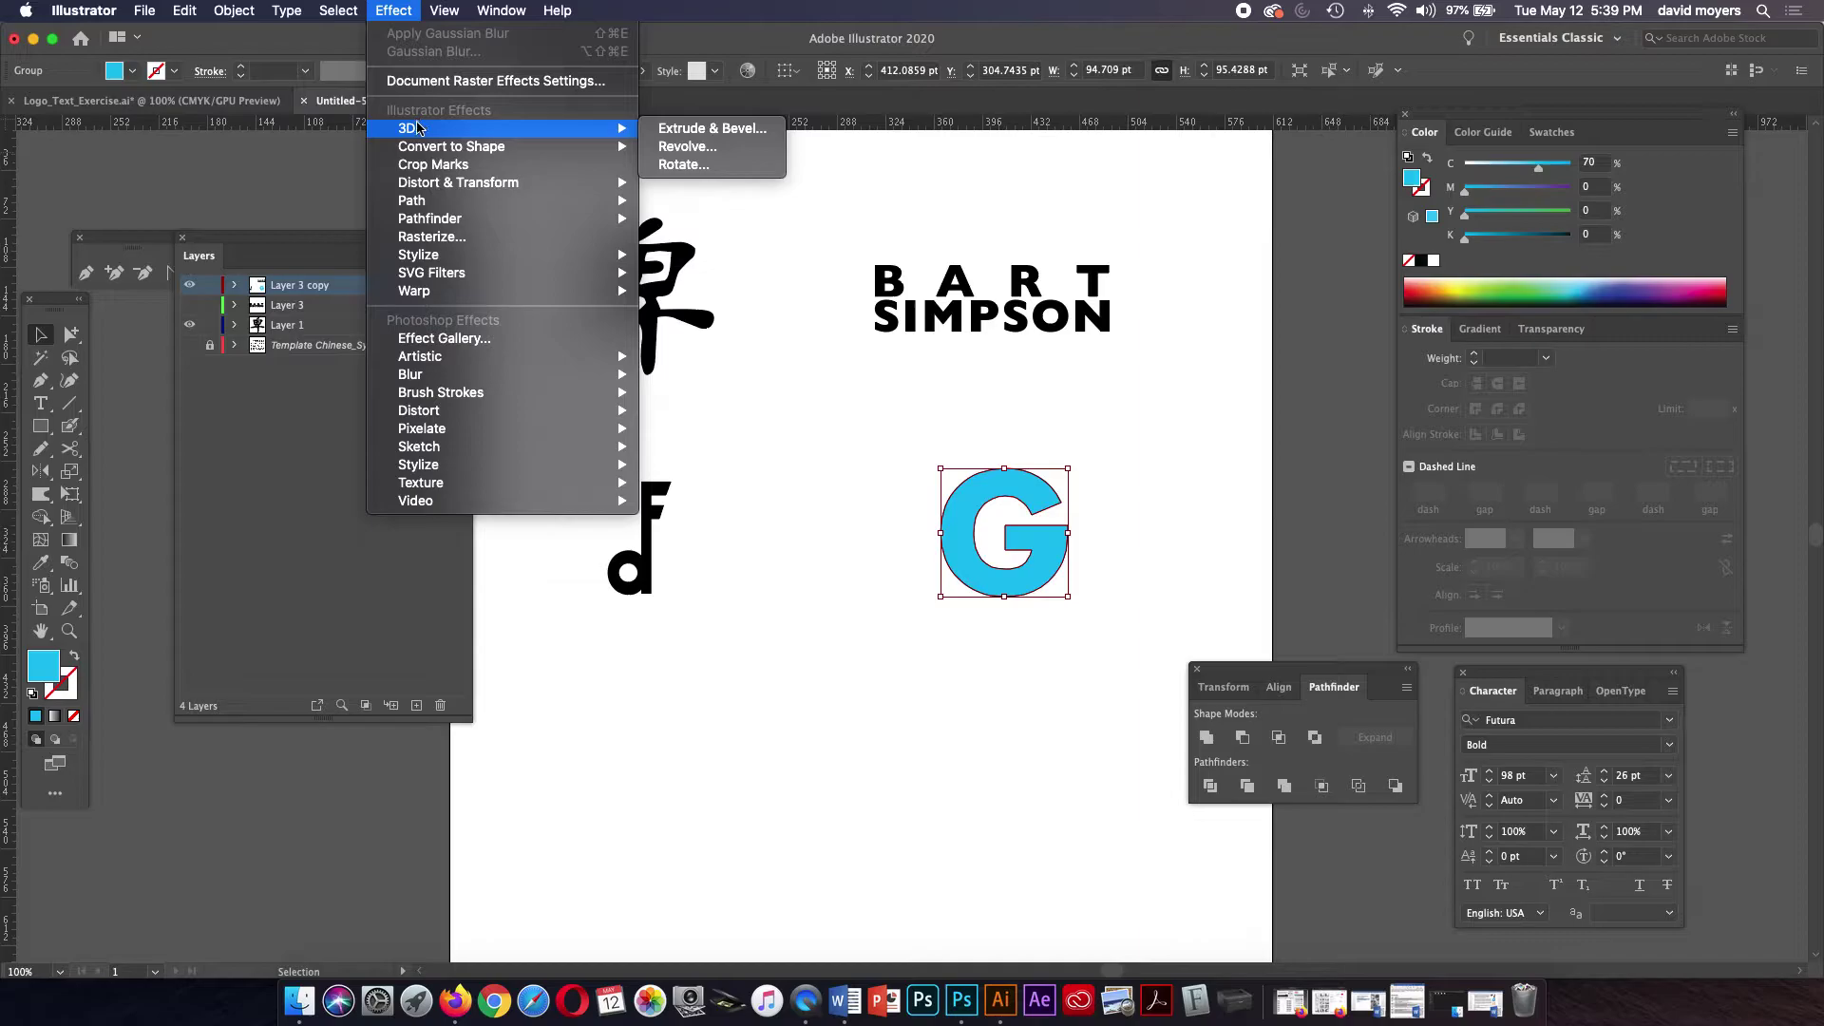
click(748, 131)
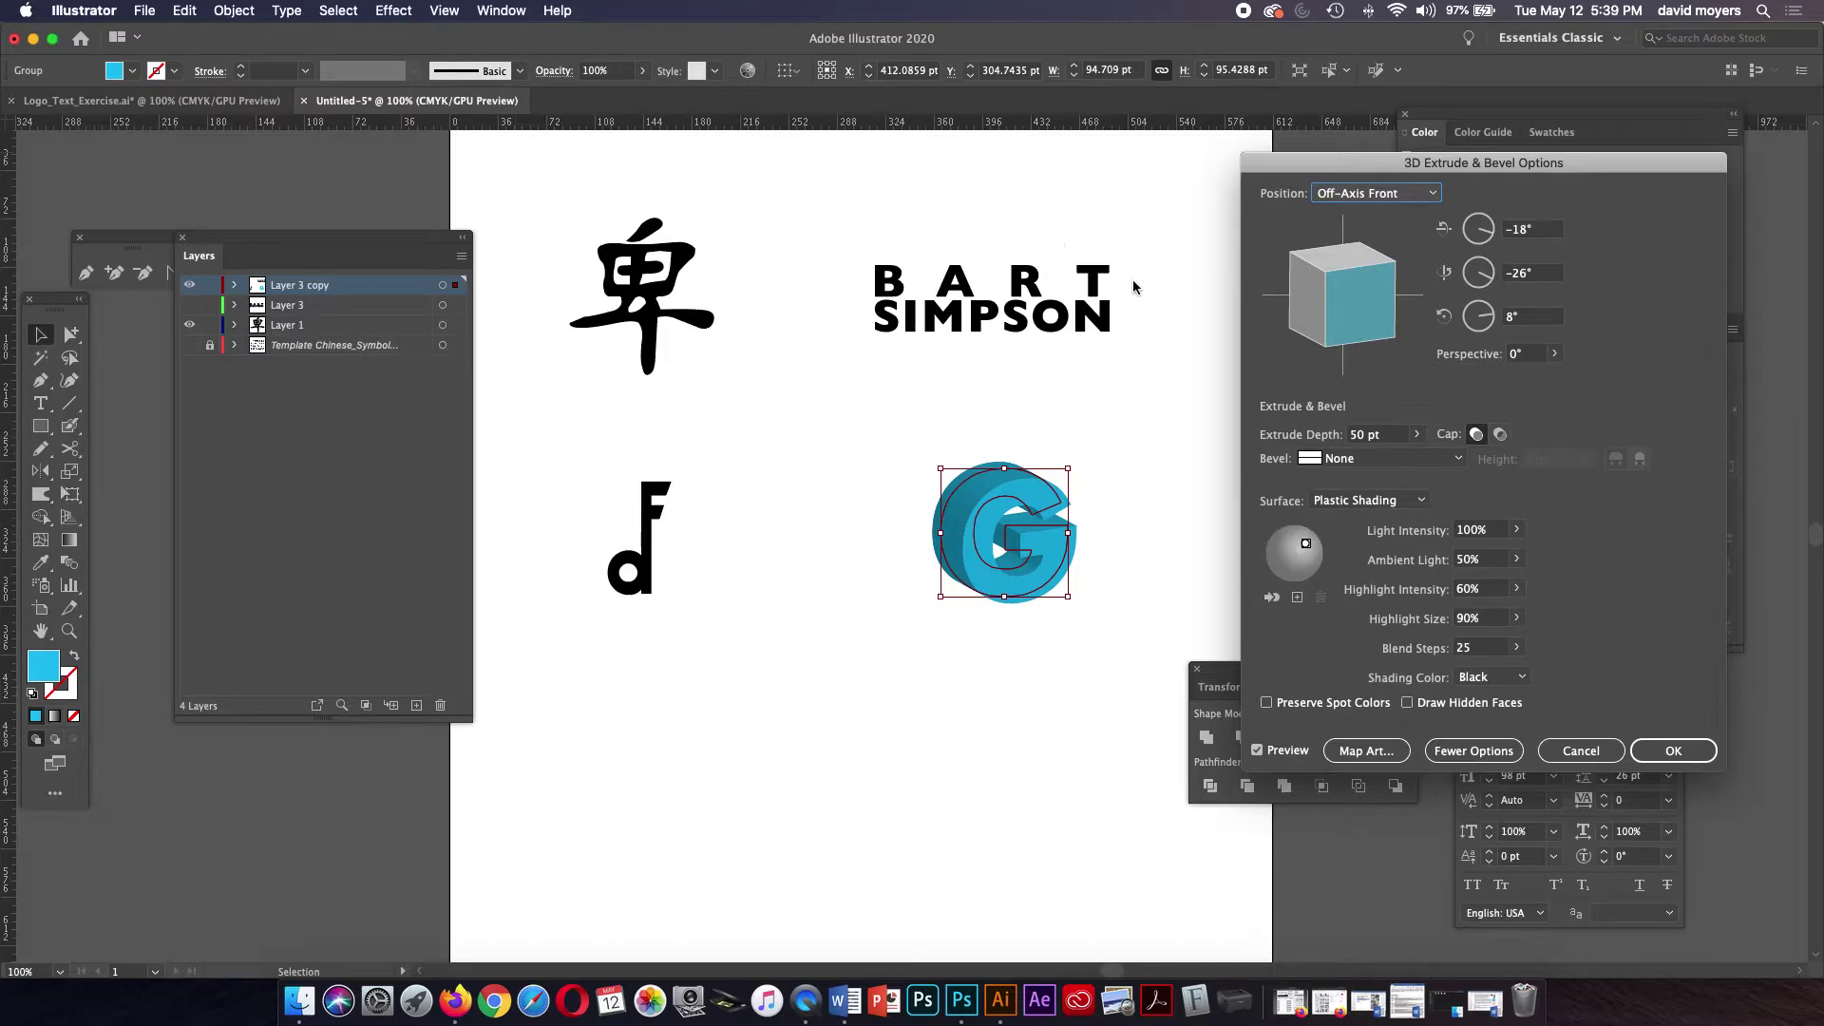
click(1417, 437)
drag(1376, 458, 1350, 462)
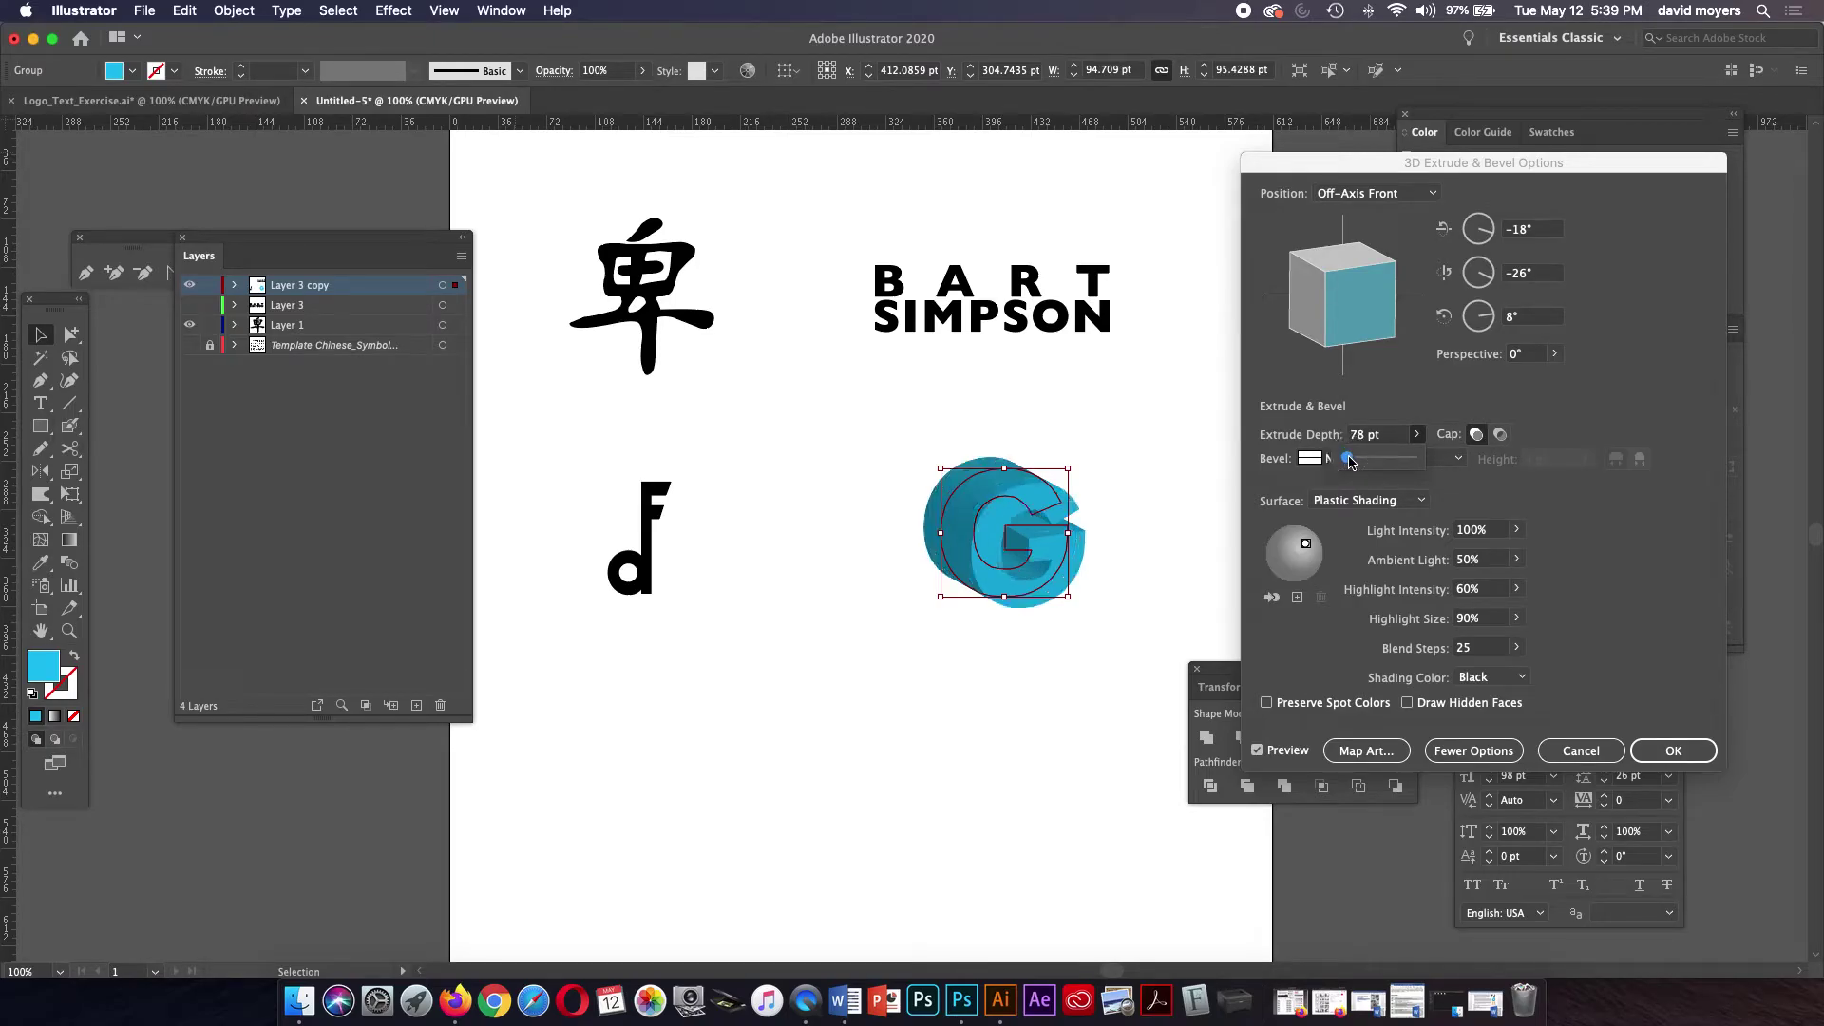
click(1353, 435)
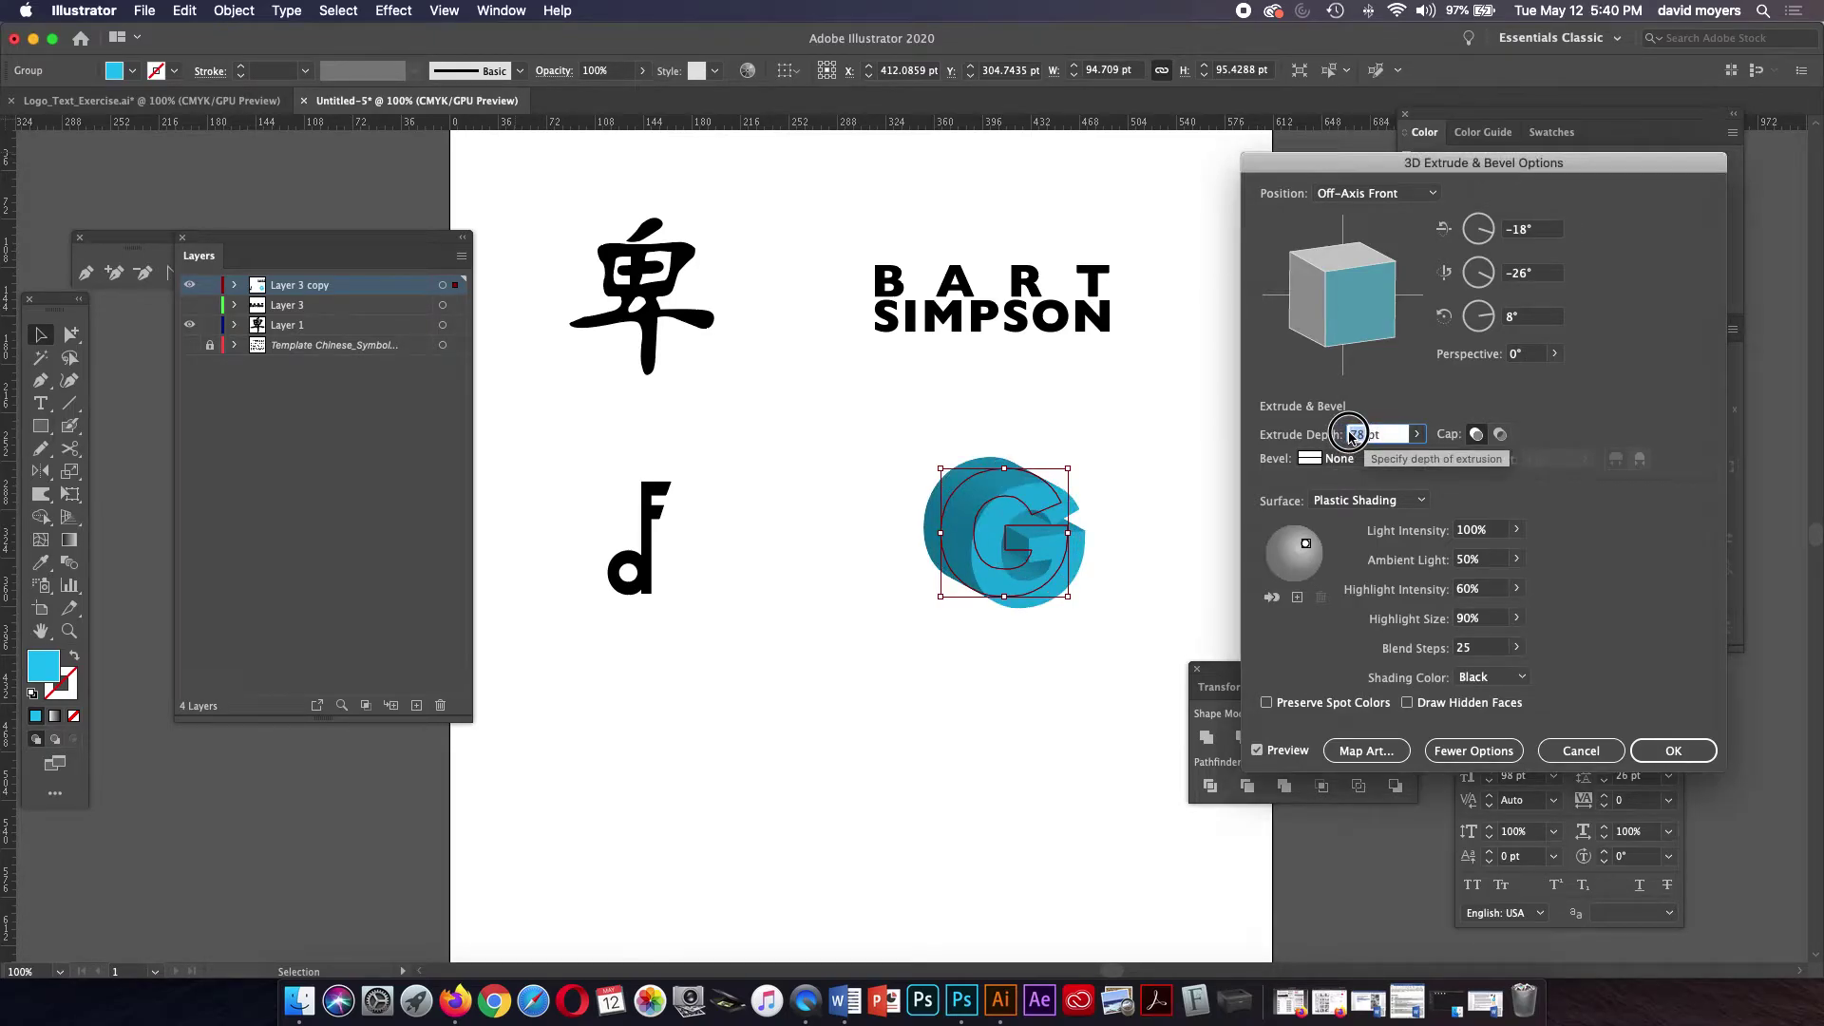
text(35)
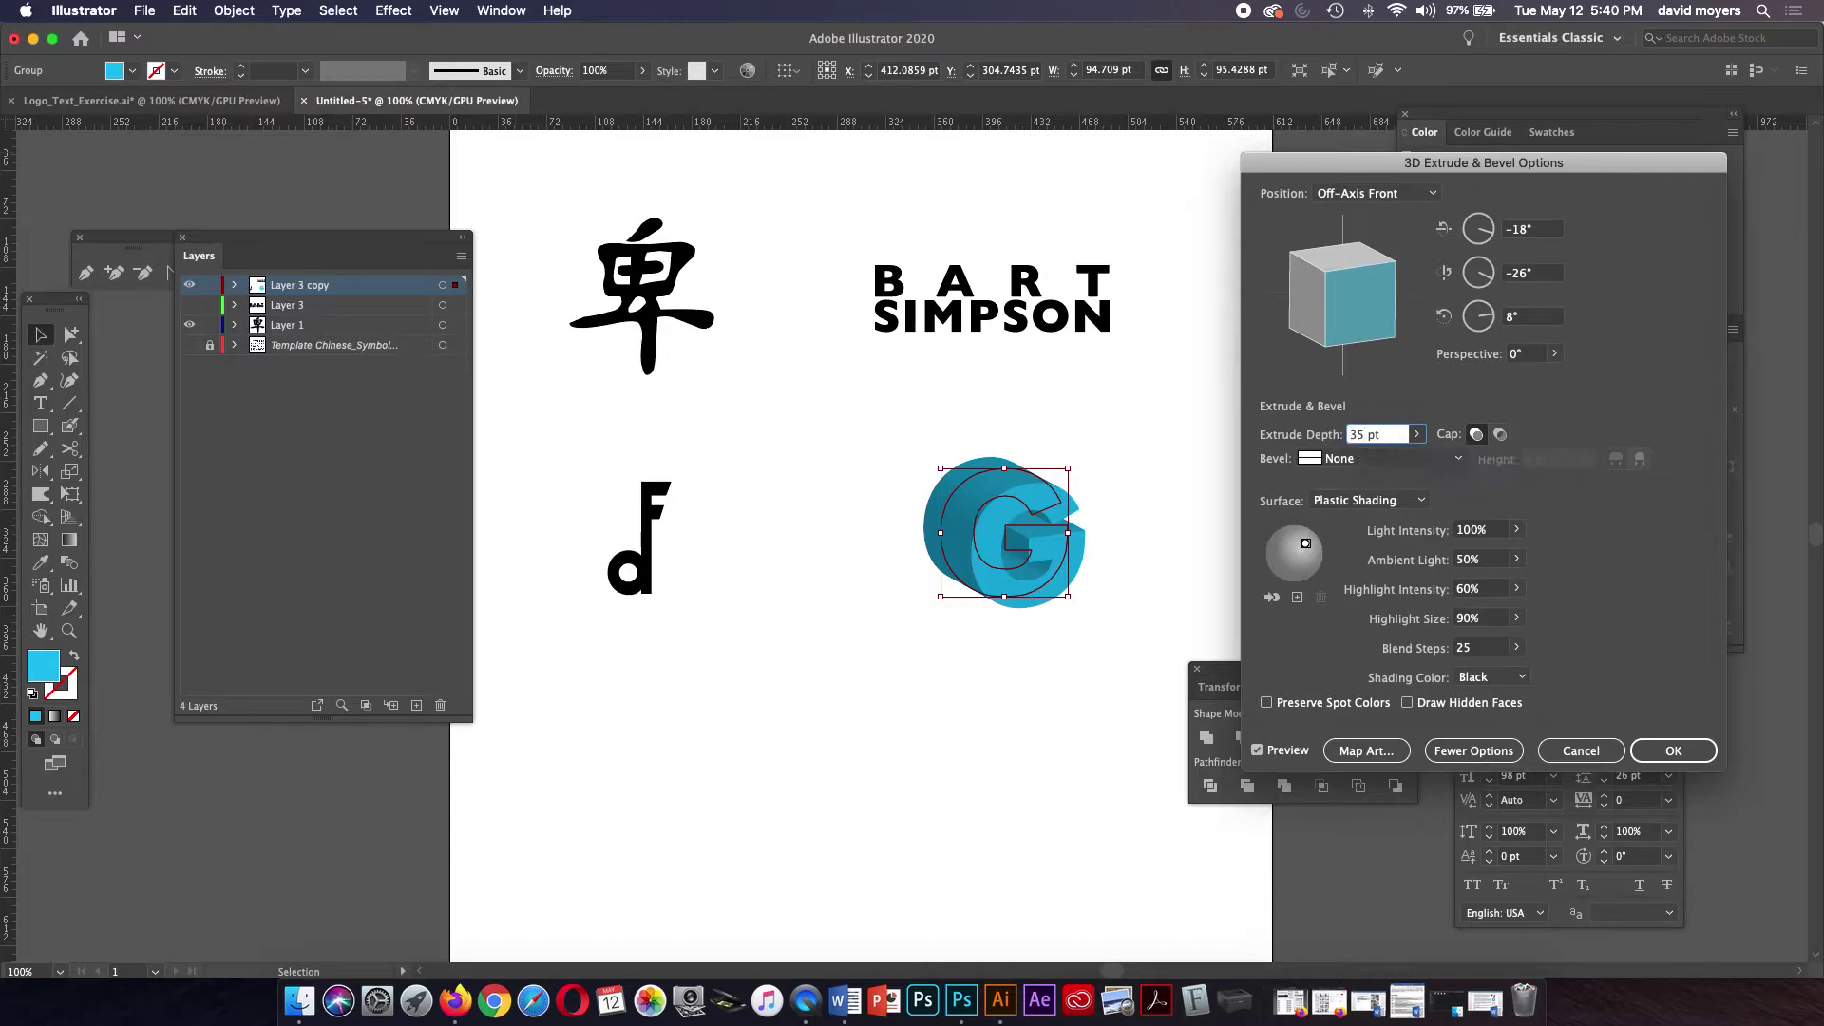
click(1672, 750)
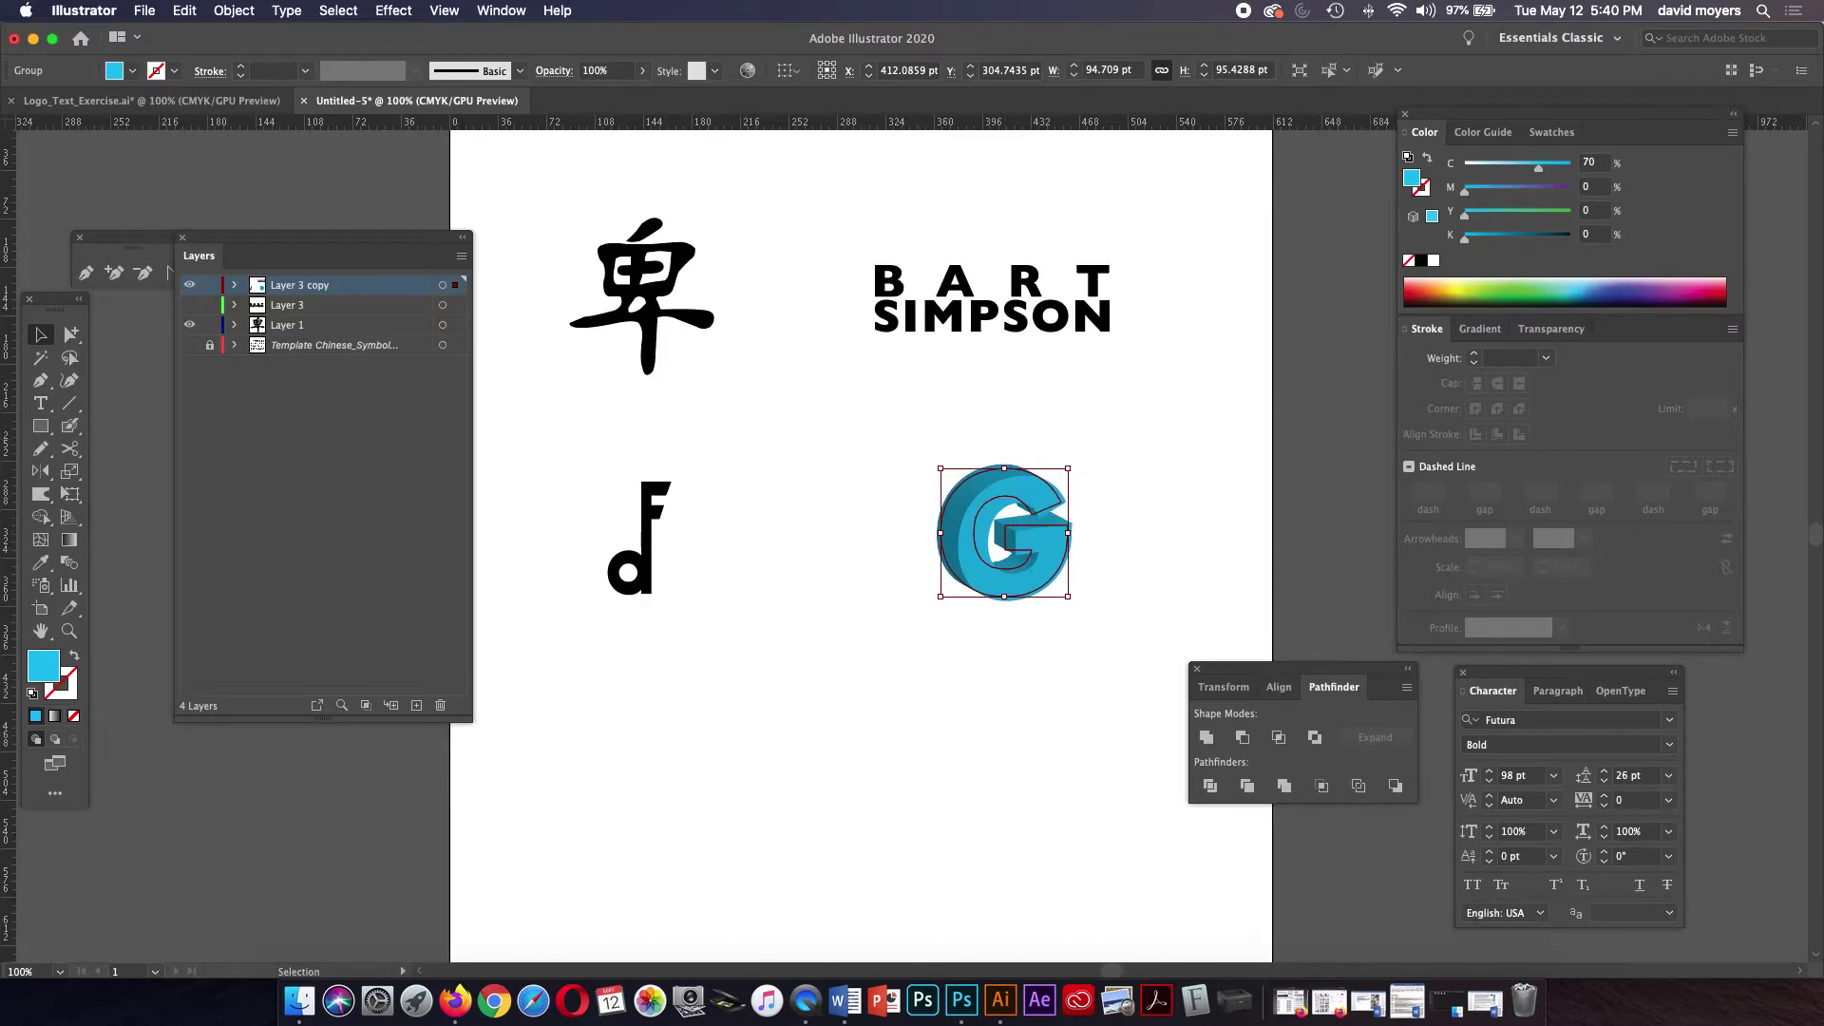
click(393, 10)
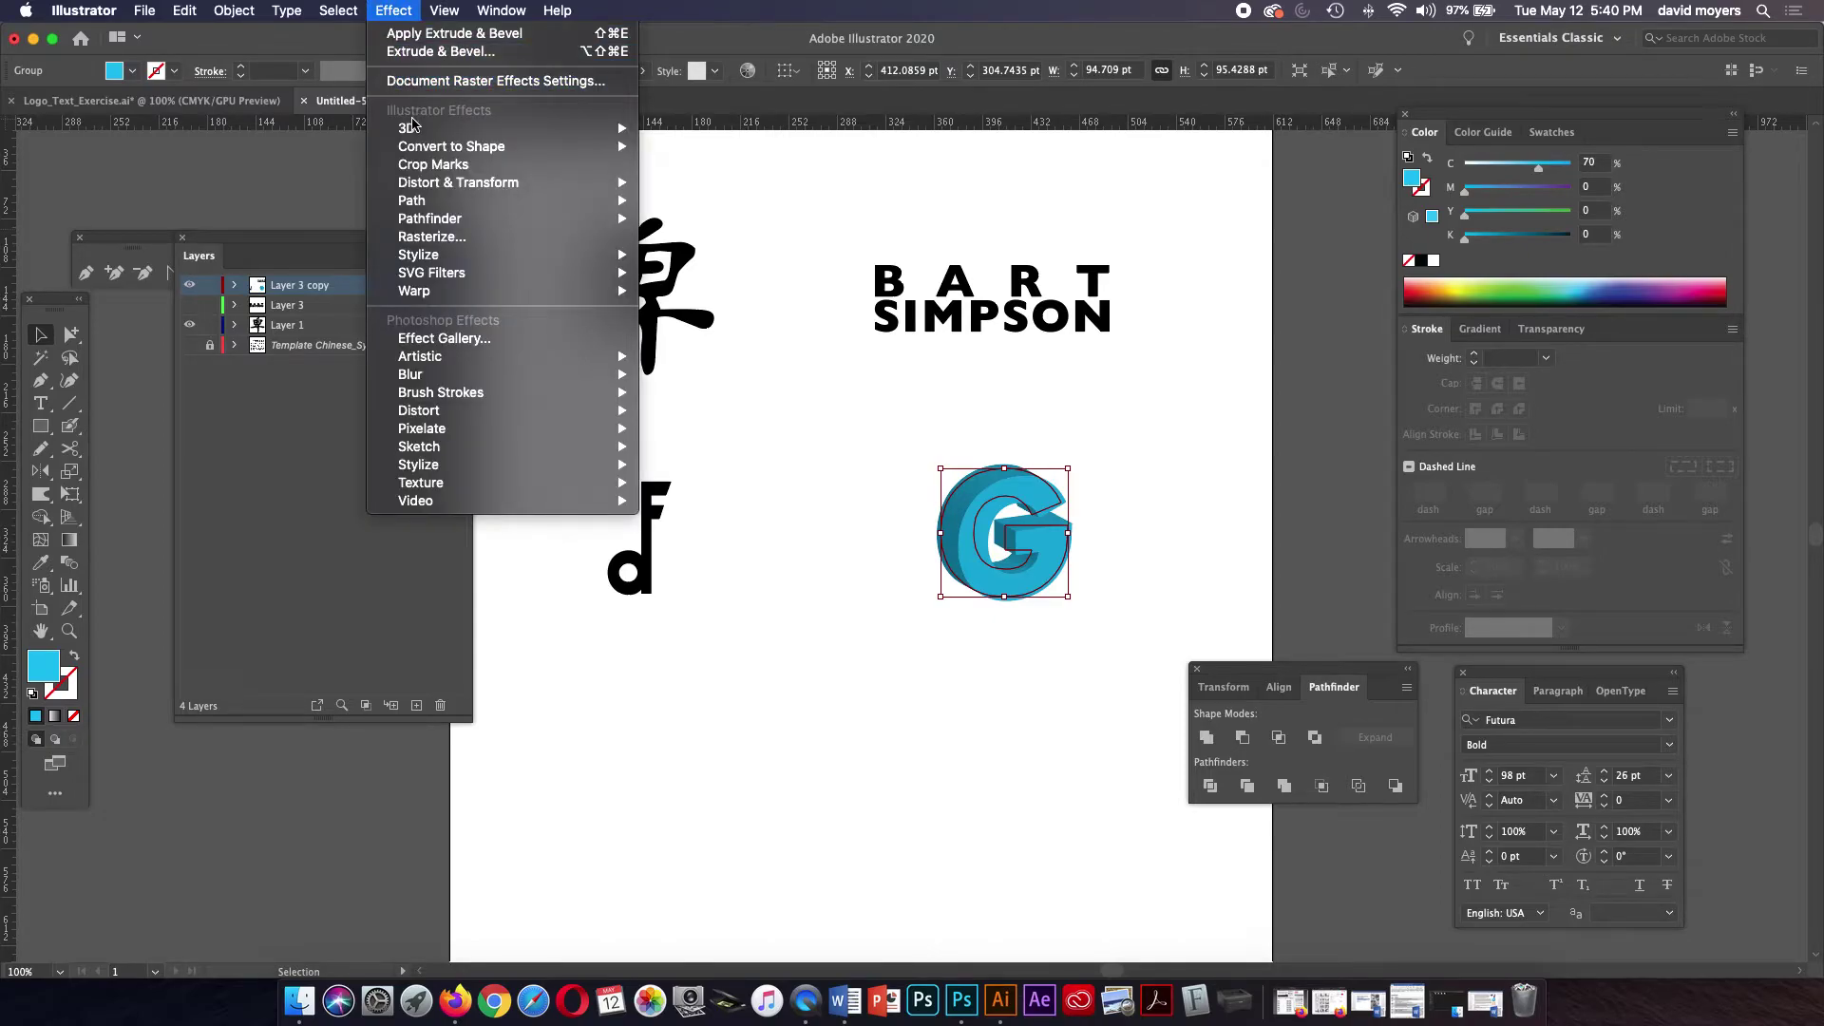
mouse_move(612, 130)
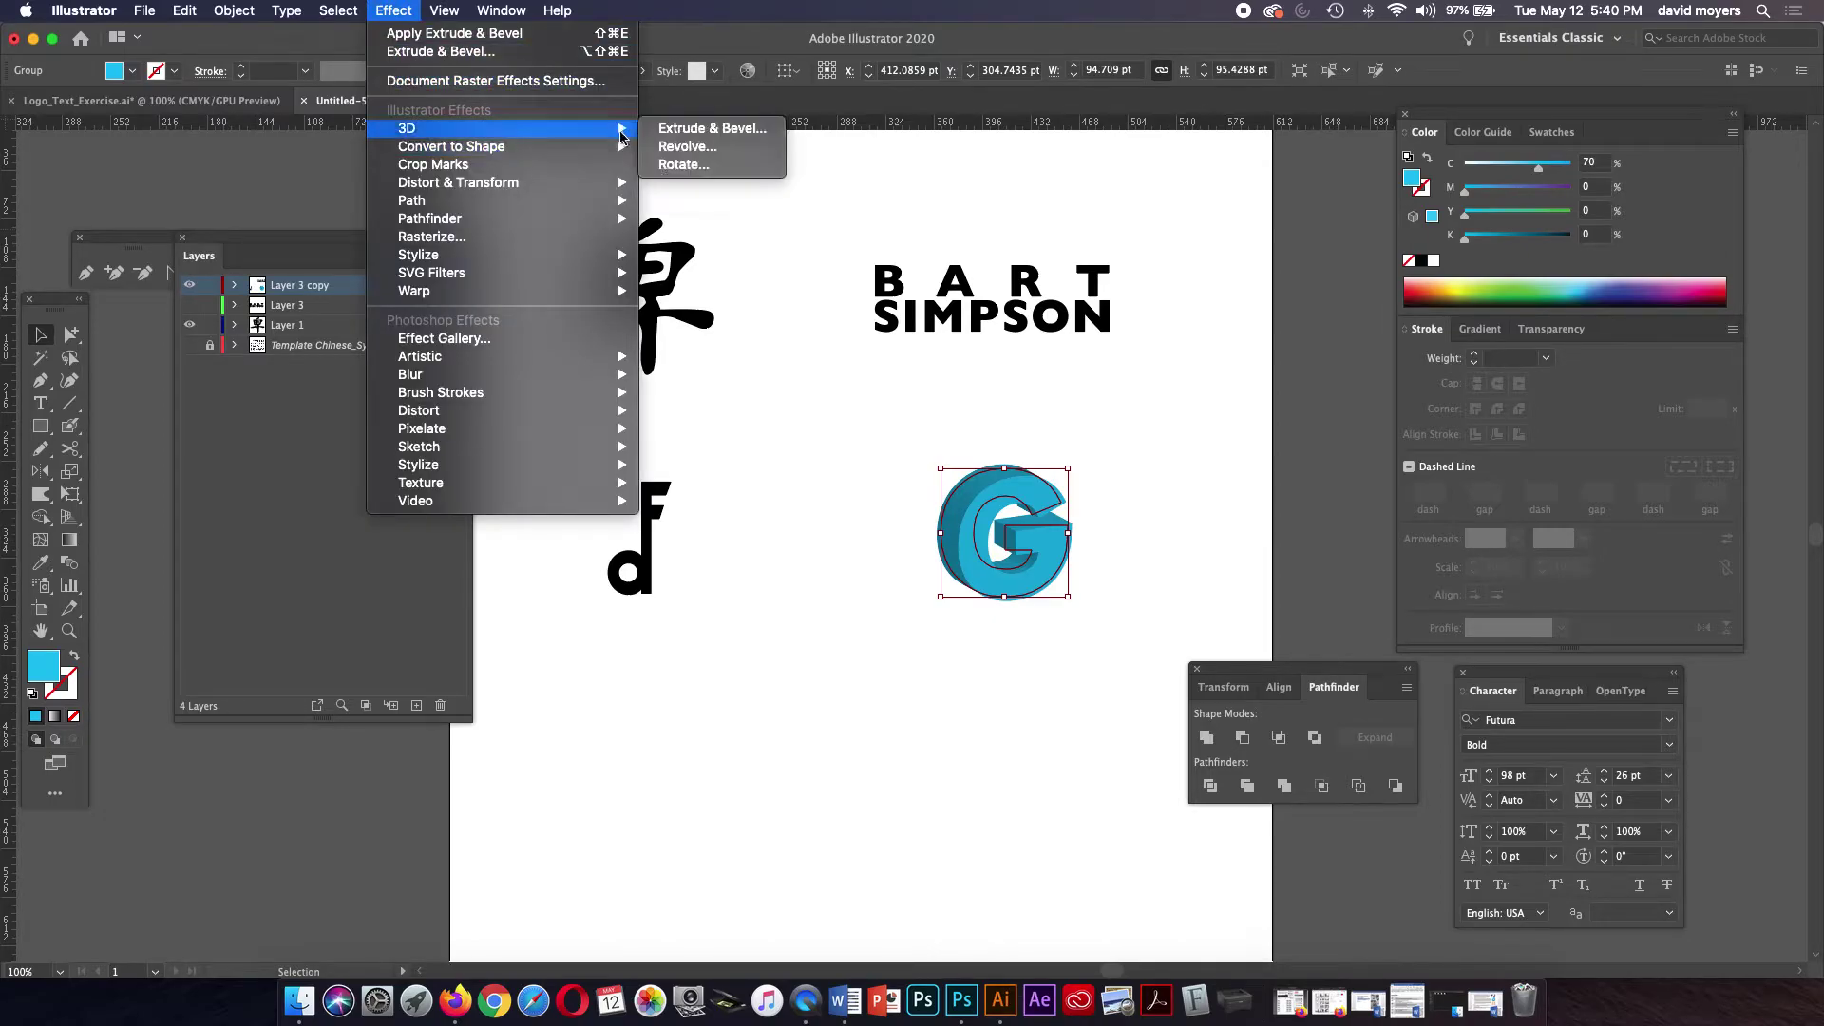
click(669, 130)
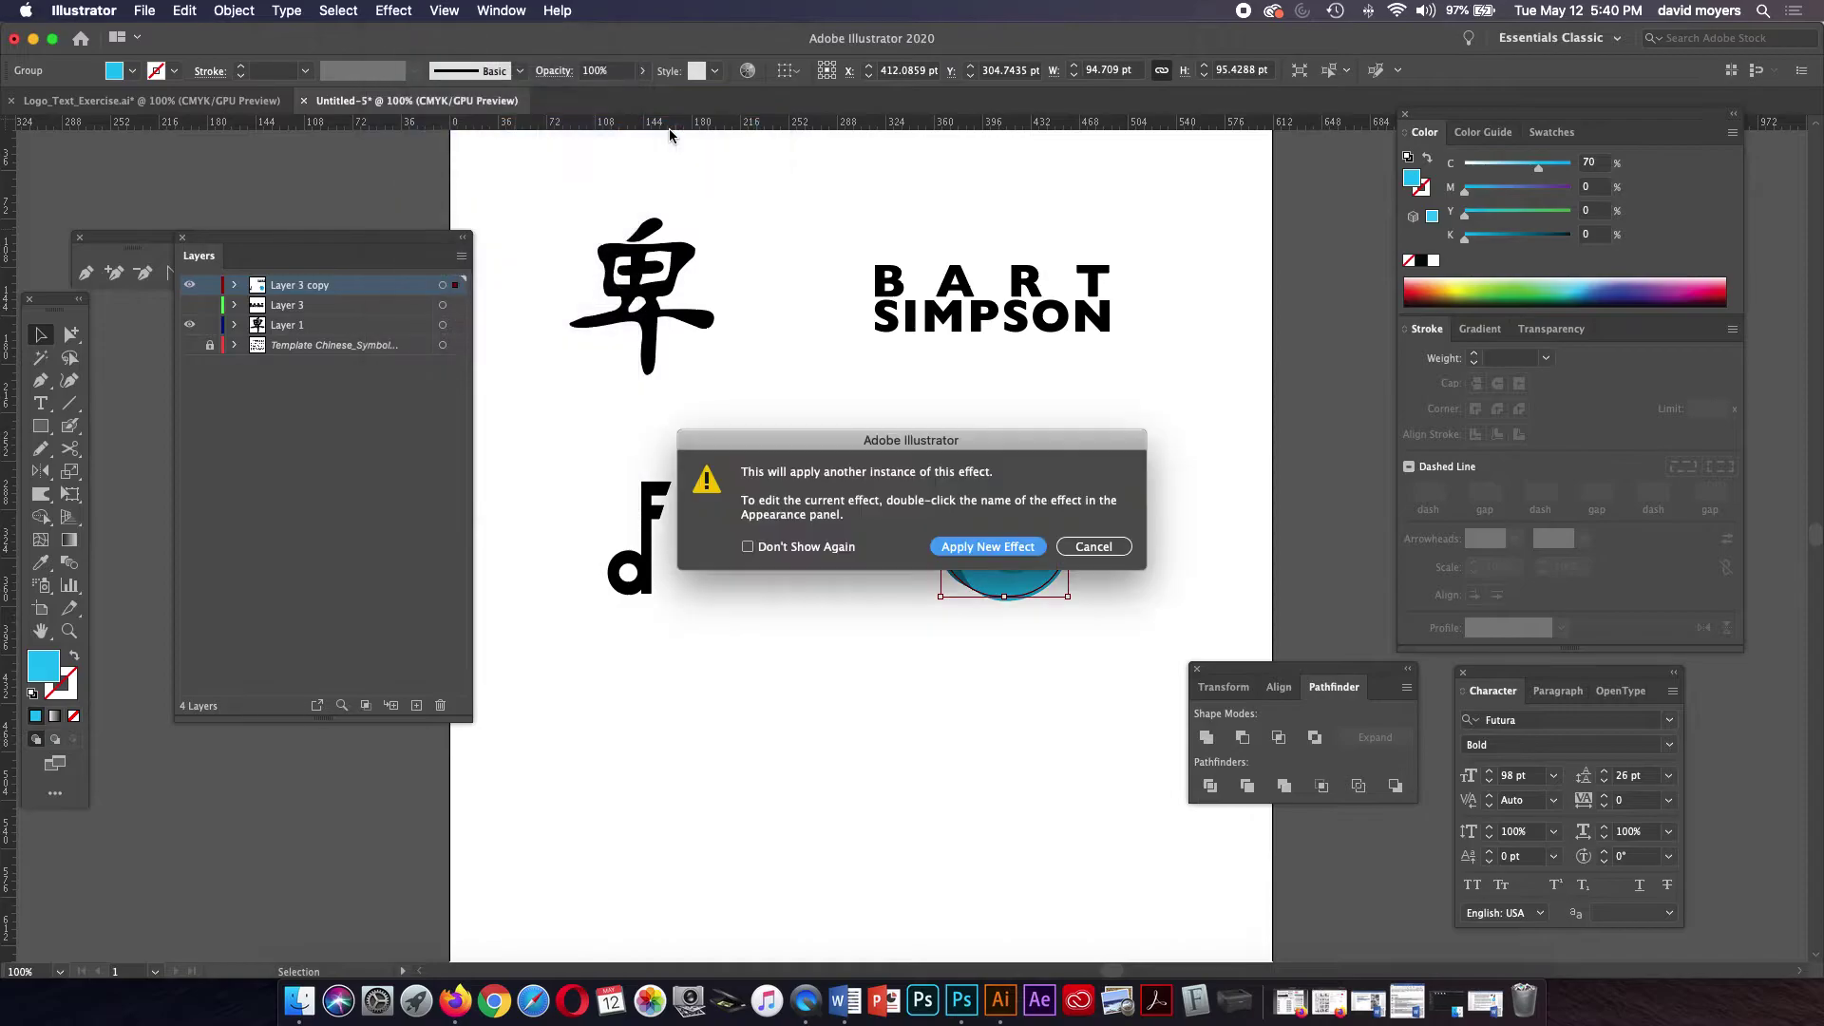
click(1094, 546)
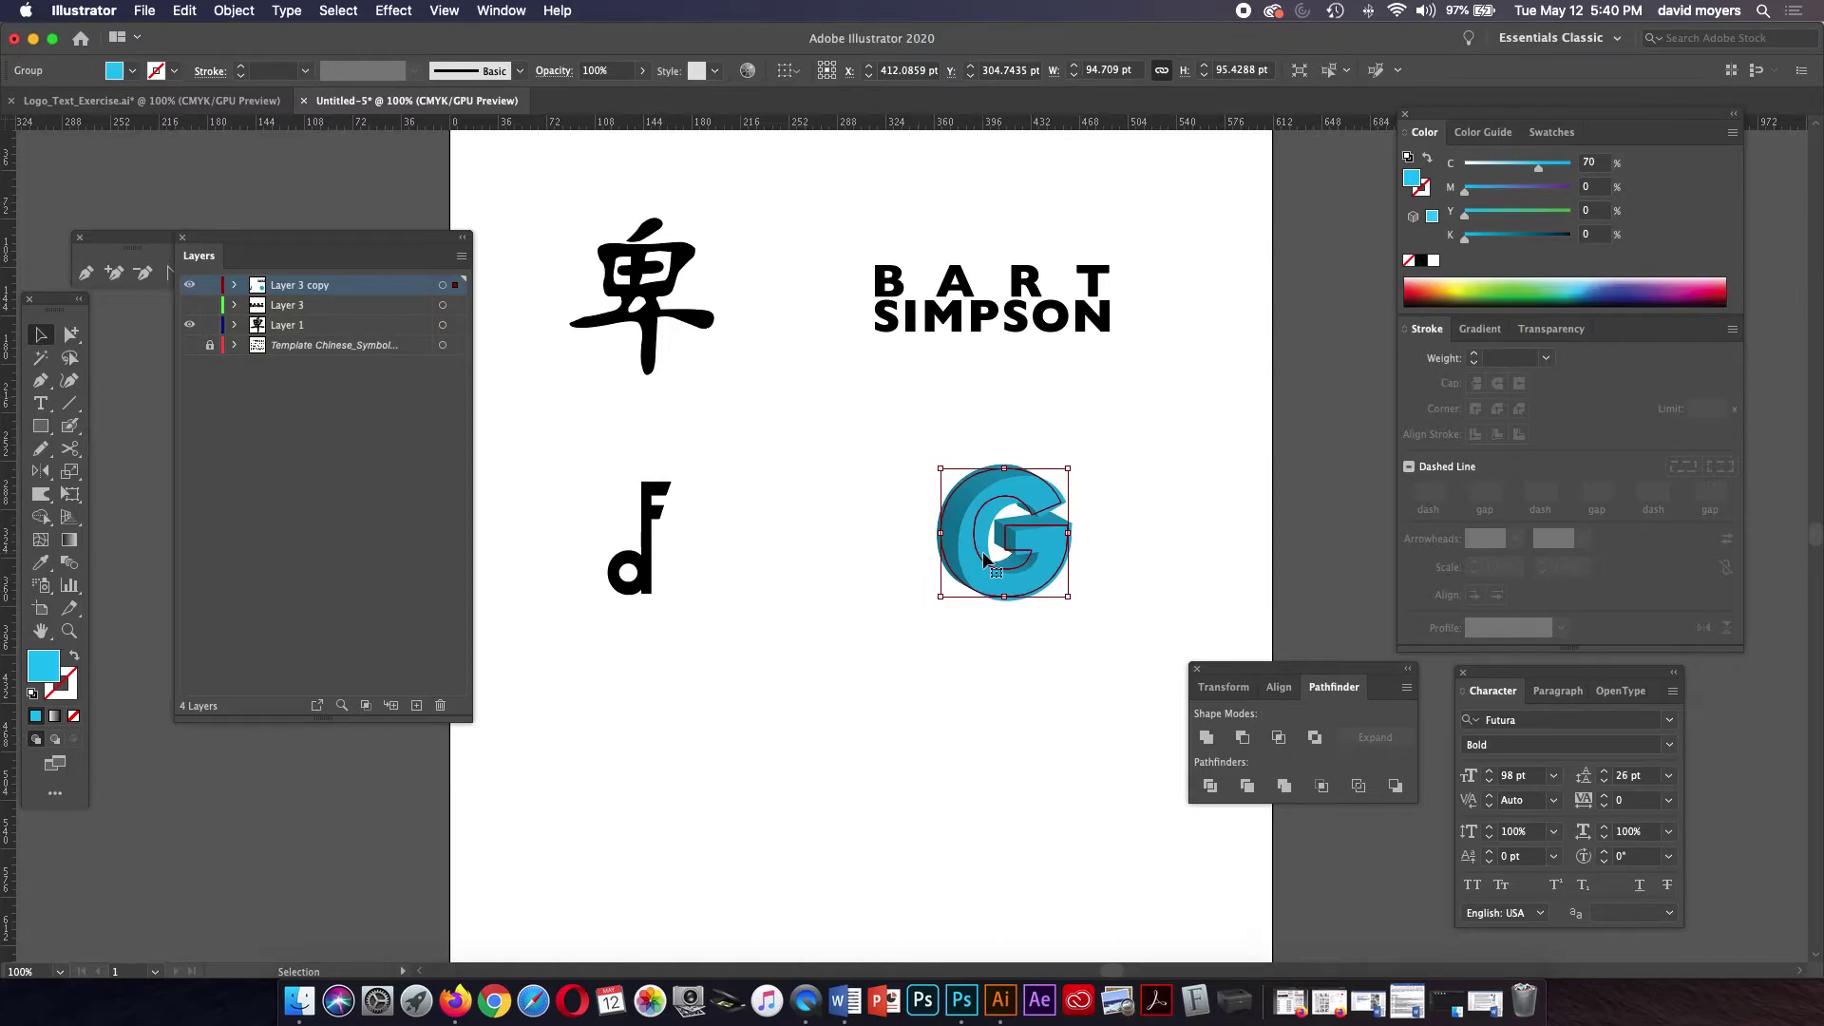
Step: Display the Appearance attributes and reselect the extruded G so its effects are listed
click(497, 10)
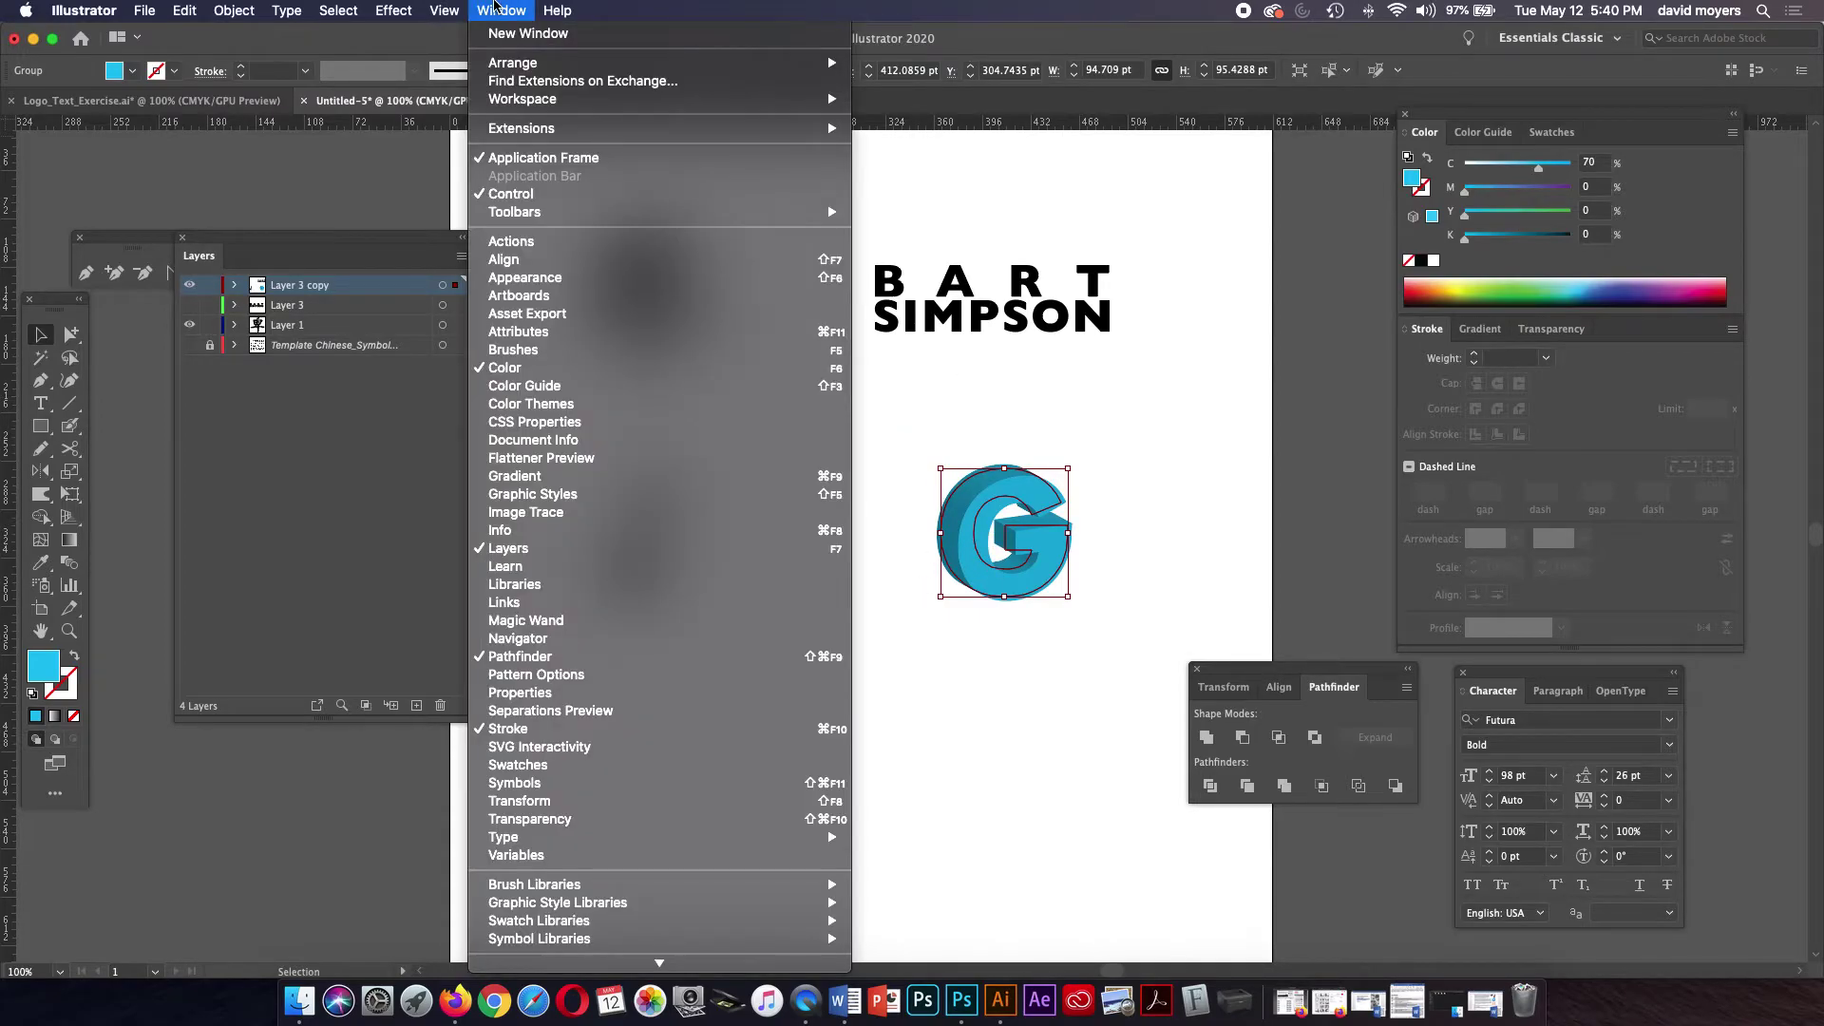
click(565, 277)
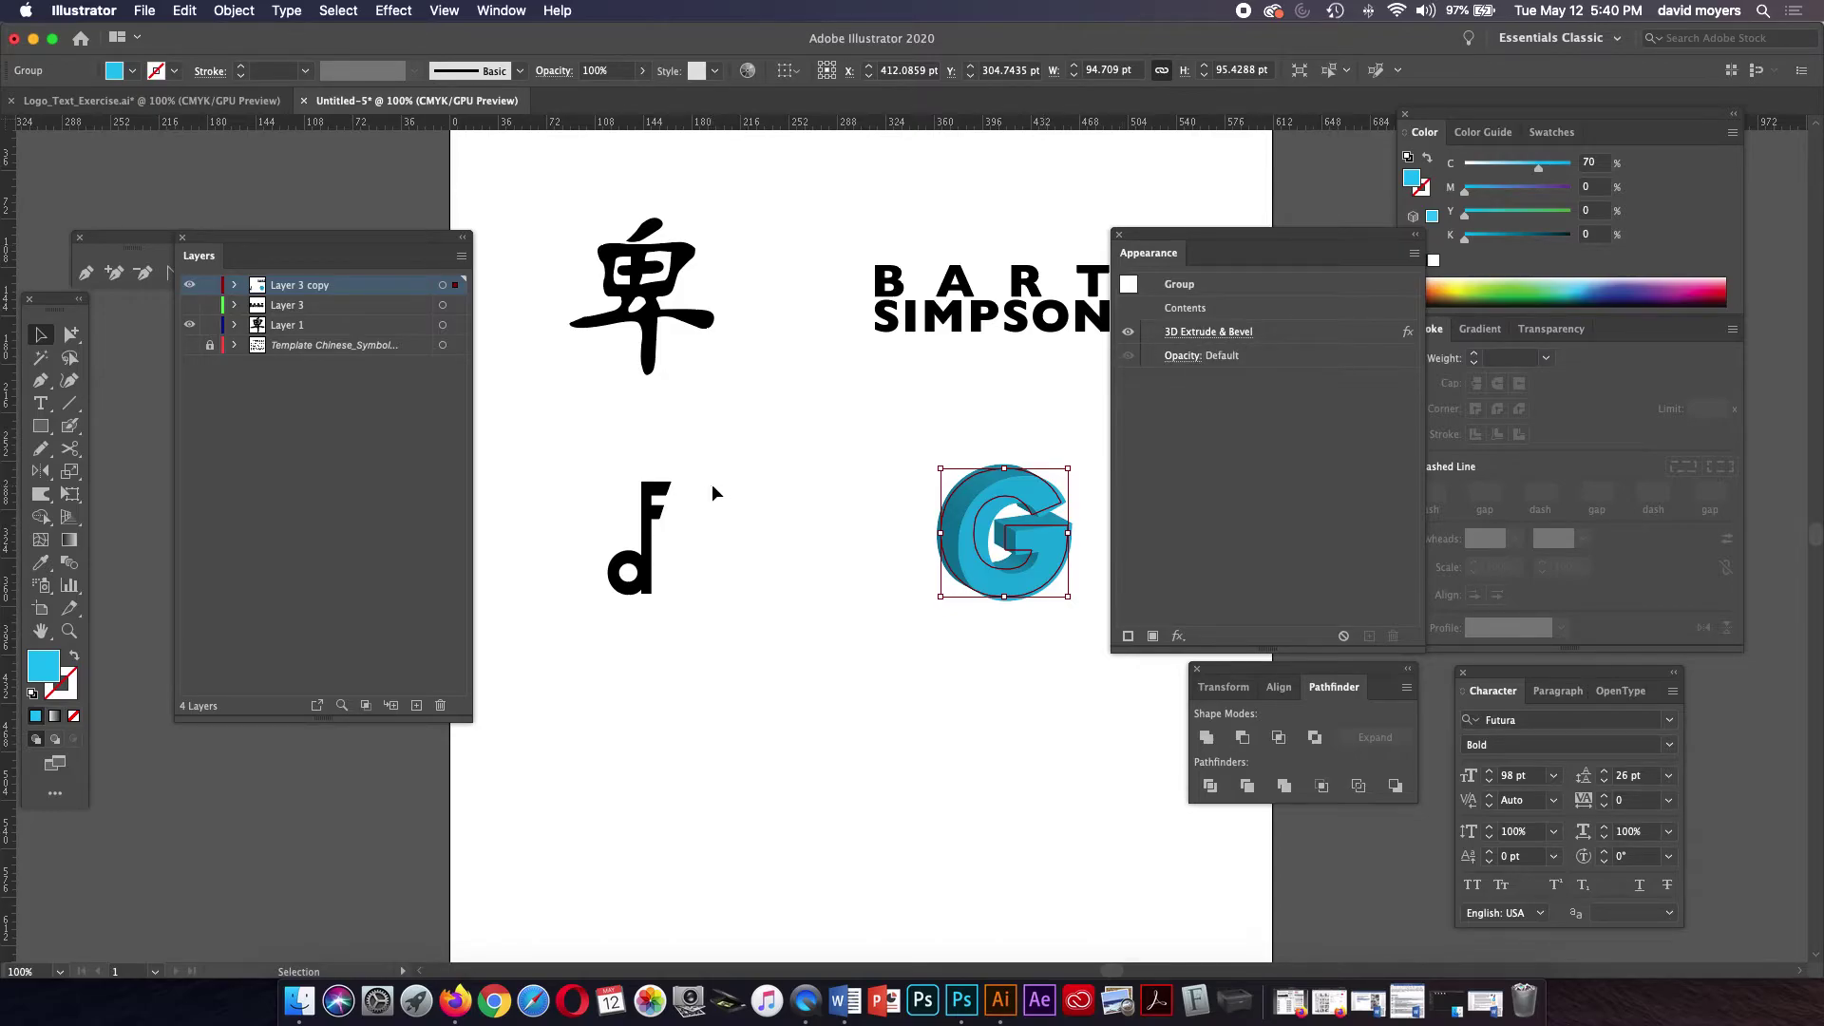
click(765, 481)
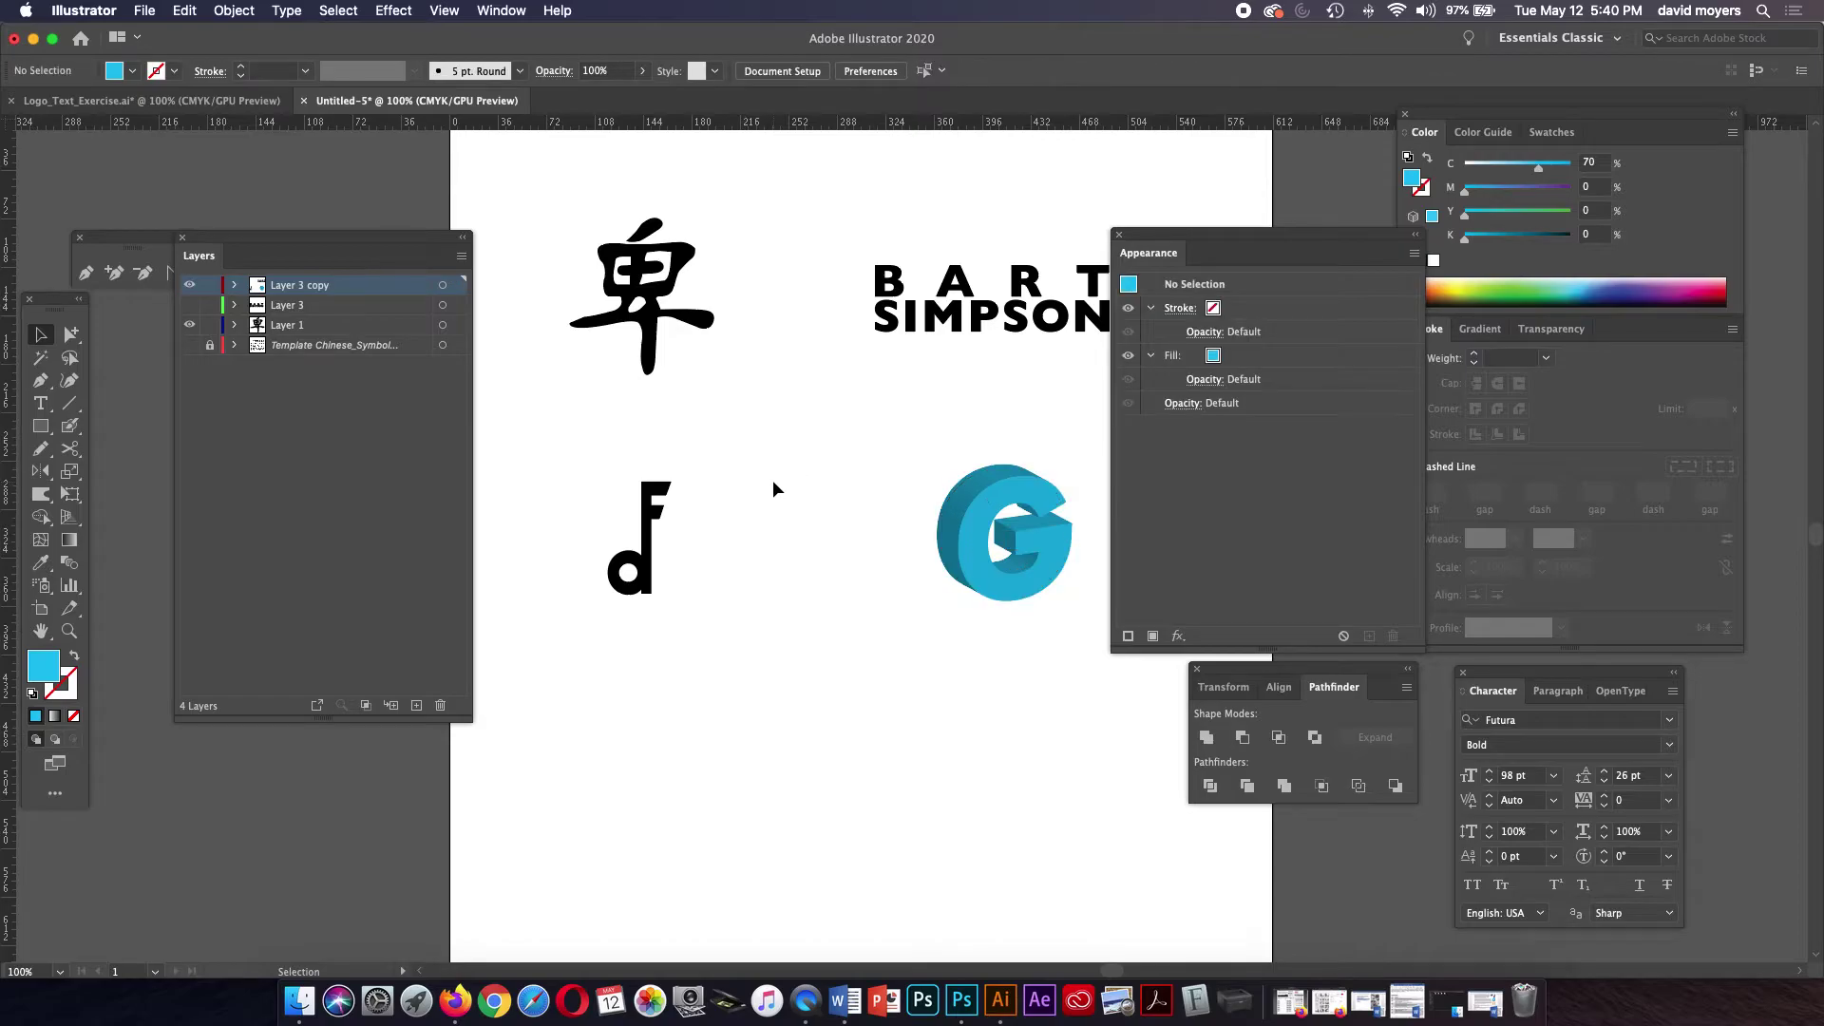
click(957, 510)
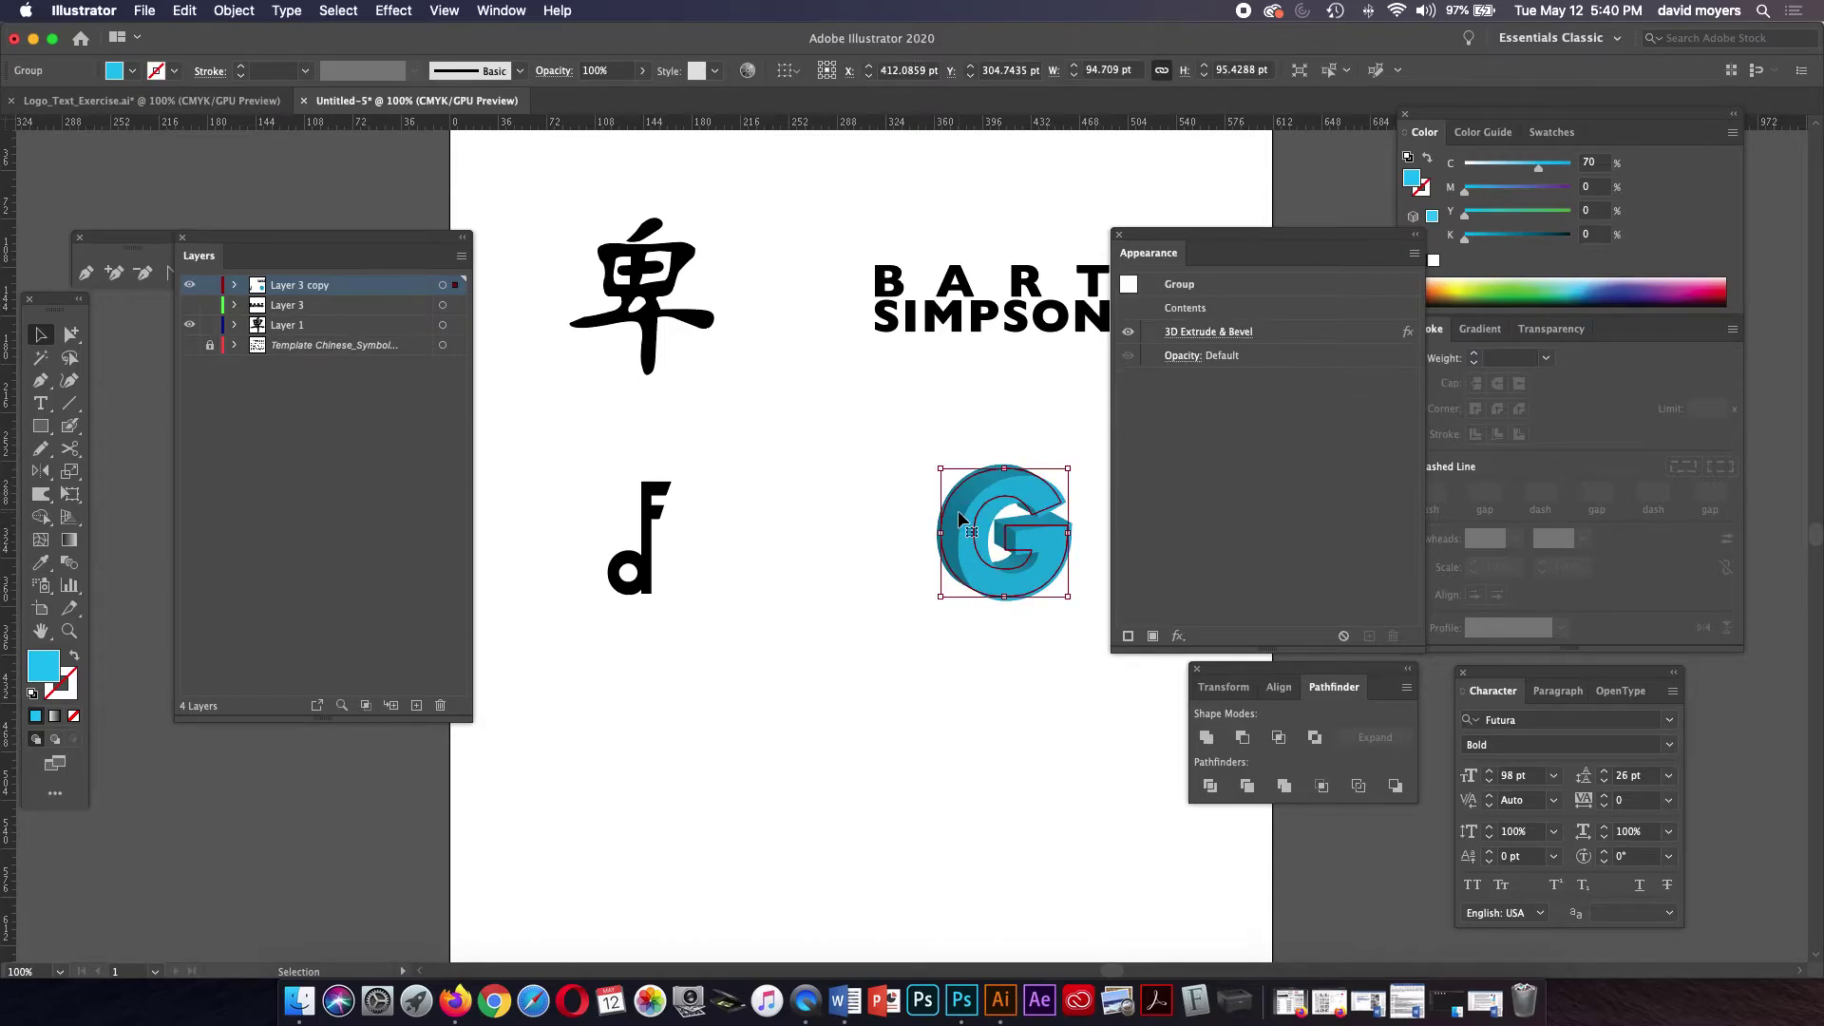
Step: Edit the G's existing 3D Extrude & Bevel effect and rotate it to 10°, -24° and 0° about the X, Y and Z axes
click(1199, 334)
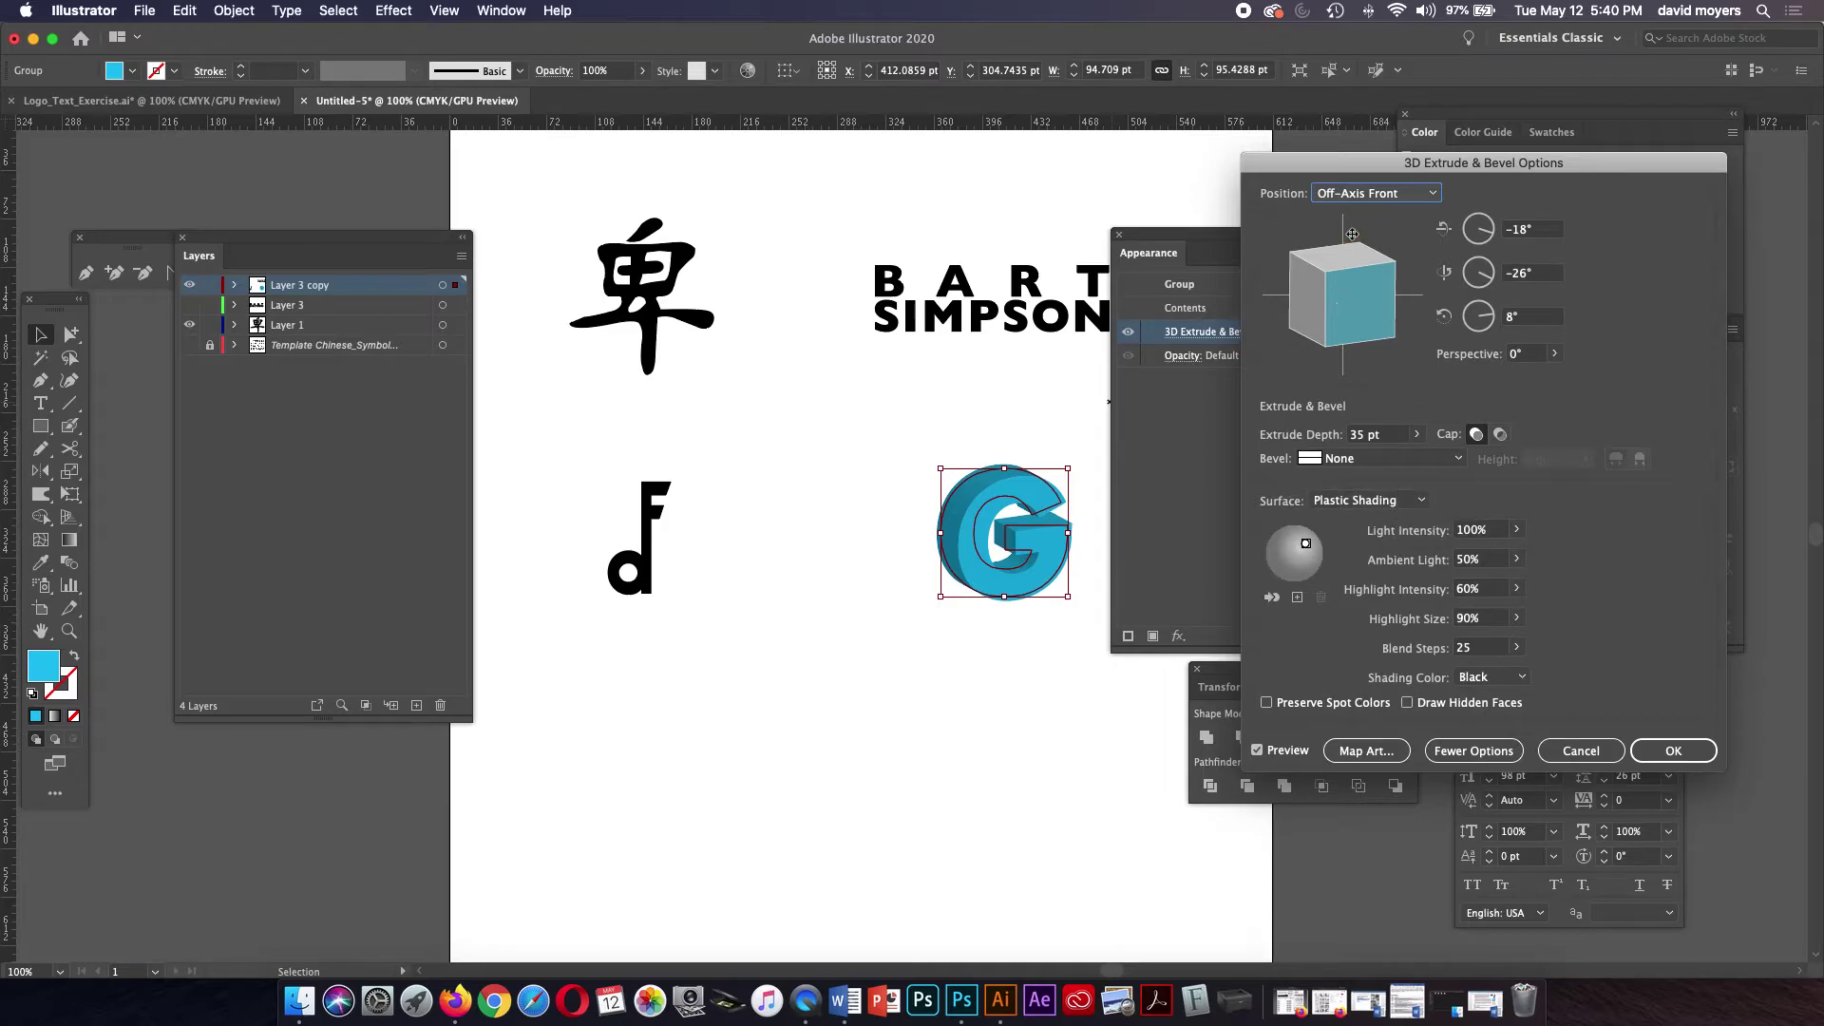
mouse_move(1330, 340)
mouse_down()
mouse_move(1337, 325)
mouse_move(1307, 309)
mouse_up()
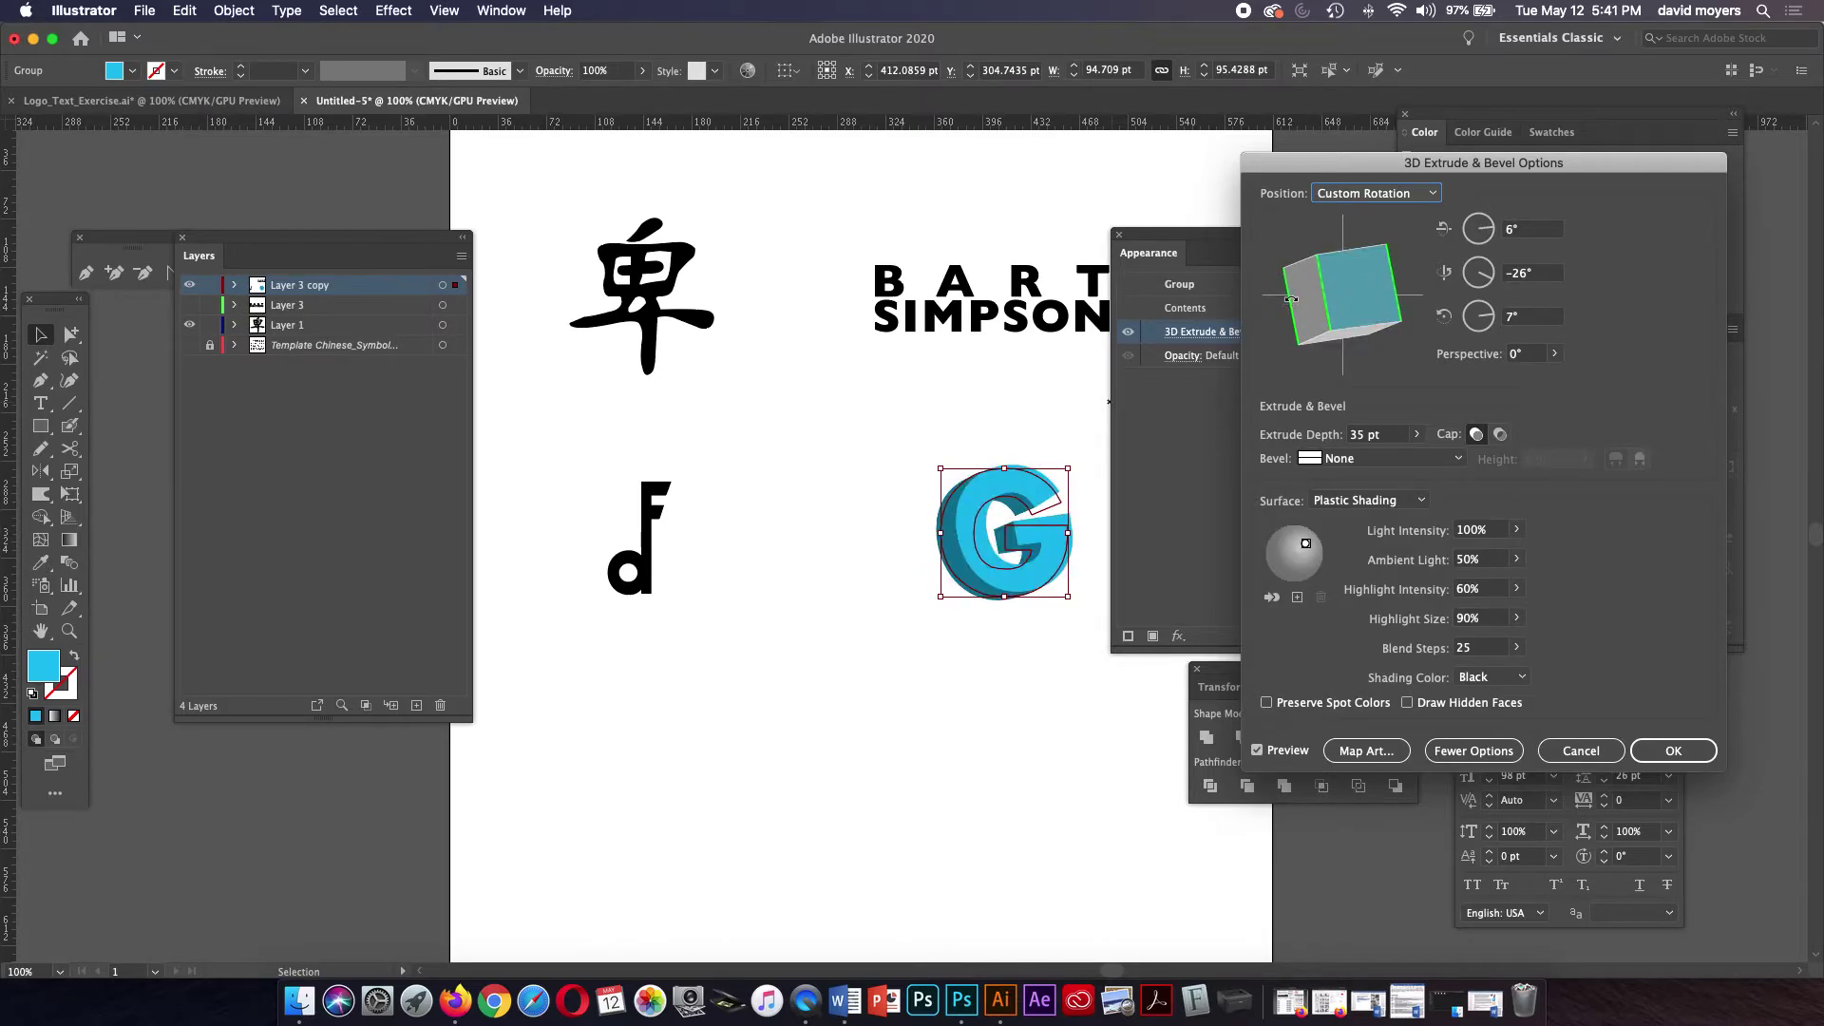
drag(1297, 262, 1302, 257)
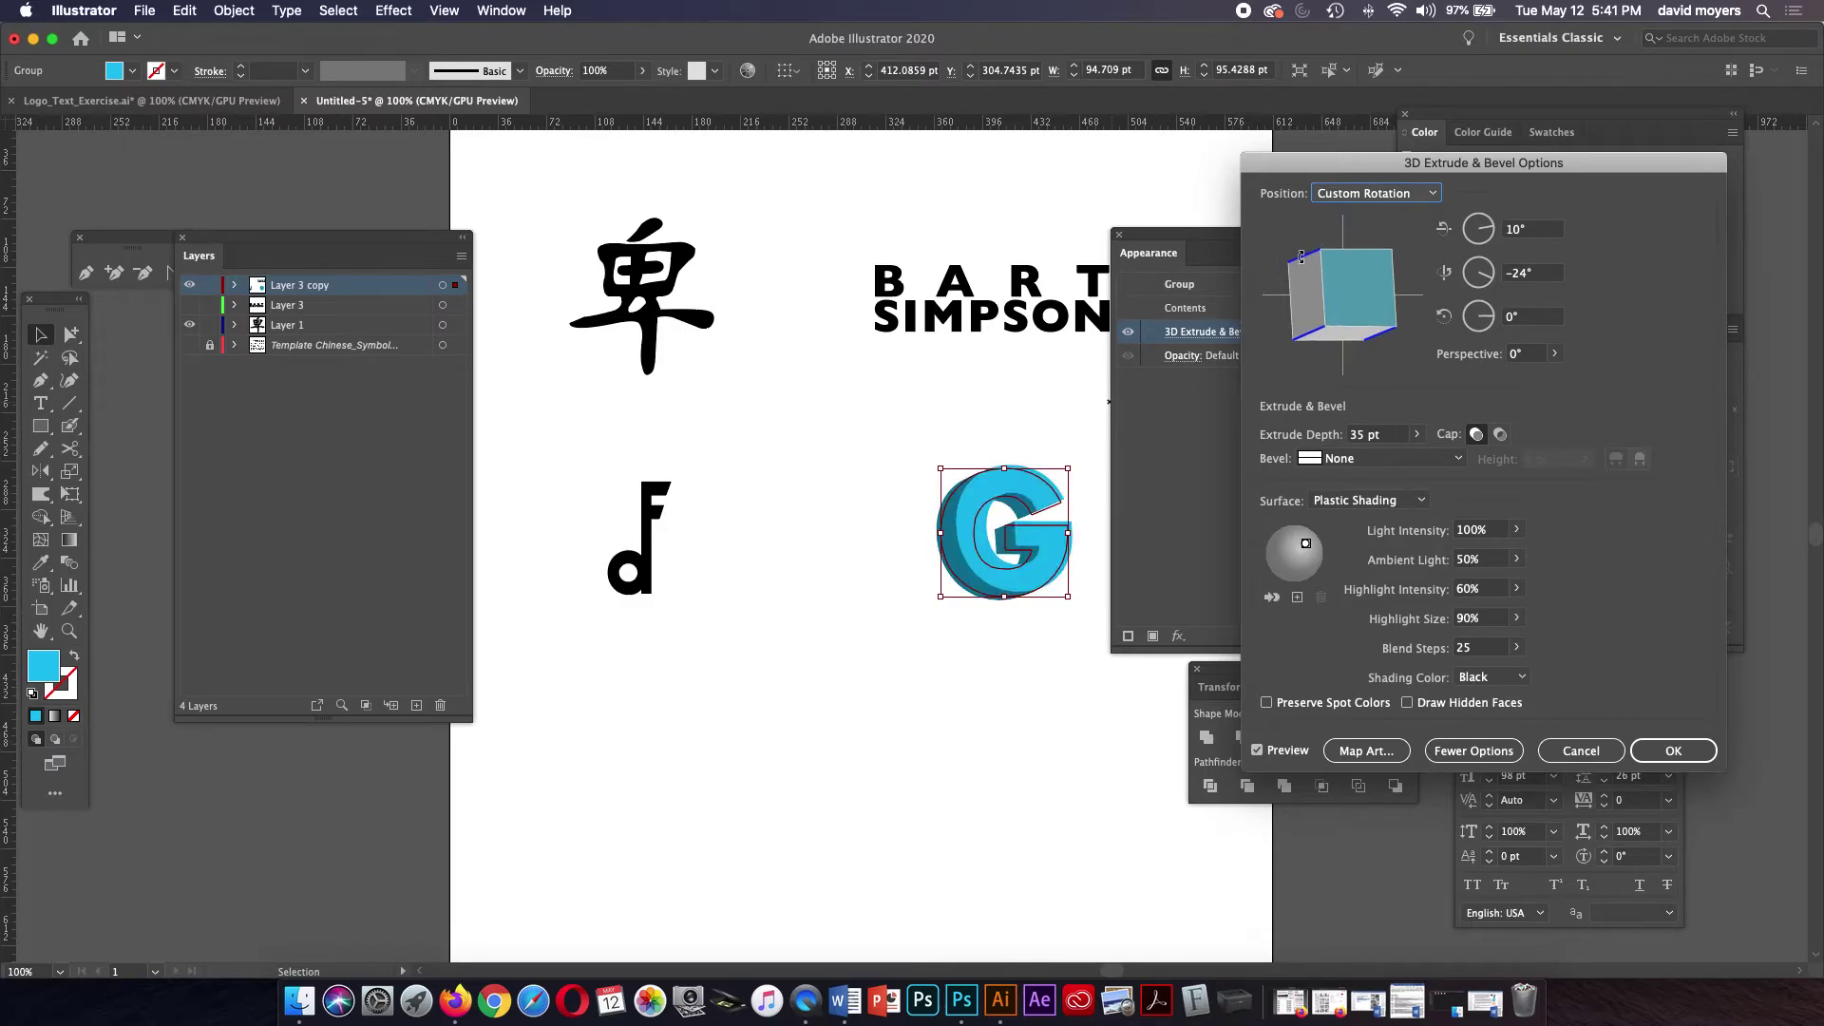
Step: Shift the light slightly on the shading sphere and lower the ambient light to 33%
drag(1307, 545, 1310, 543)
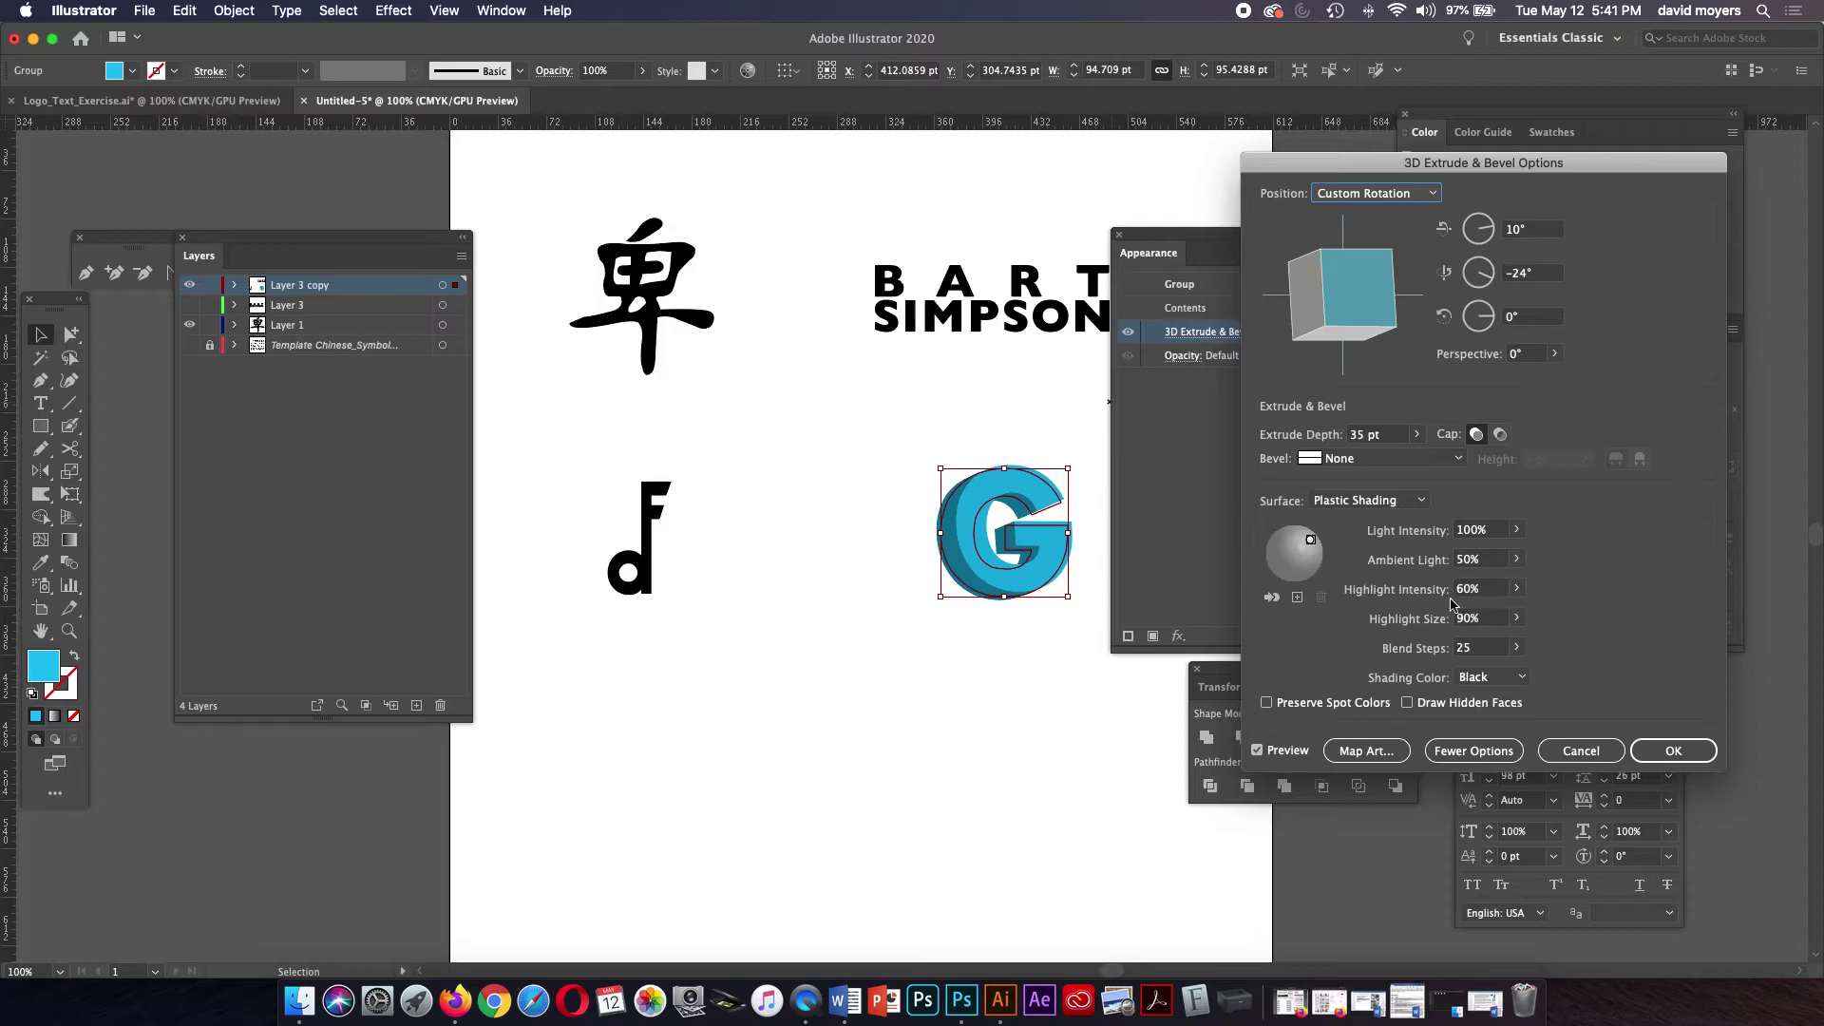
click(1515, 563)
drag(1479, 582, 1466, 590)
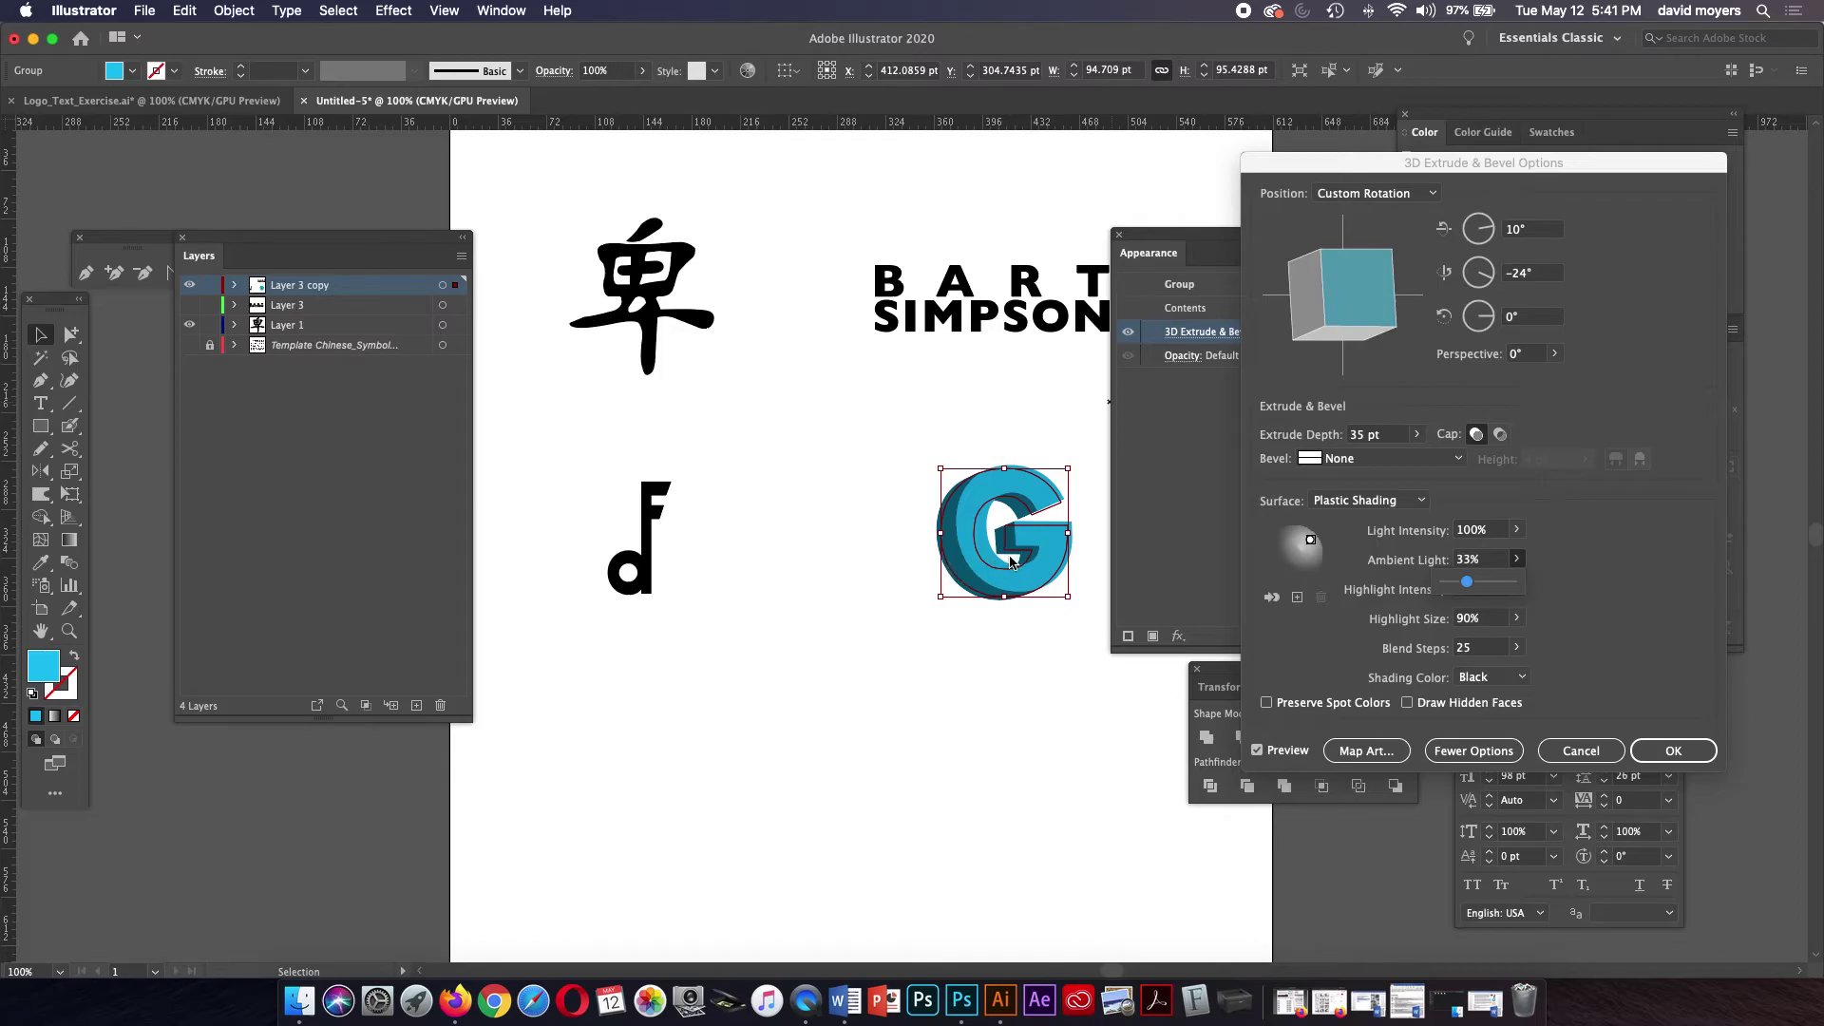
Step: Add a second light to the 3D effect and place it at the upper left of the shading sphere
click(1297, 598)
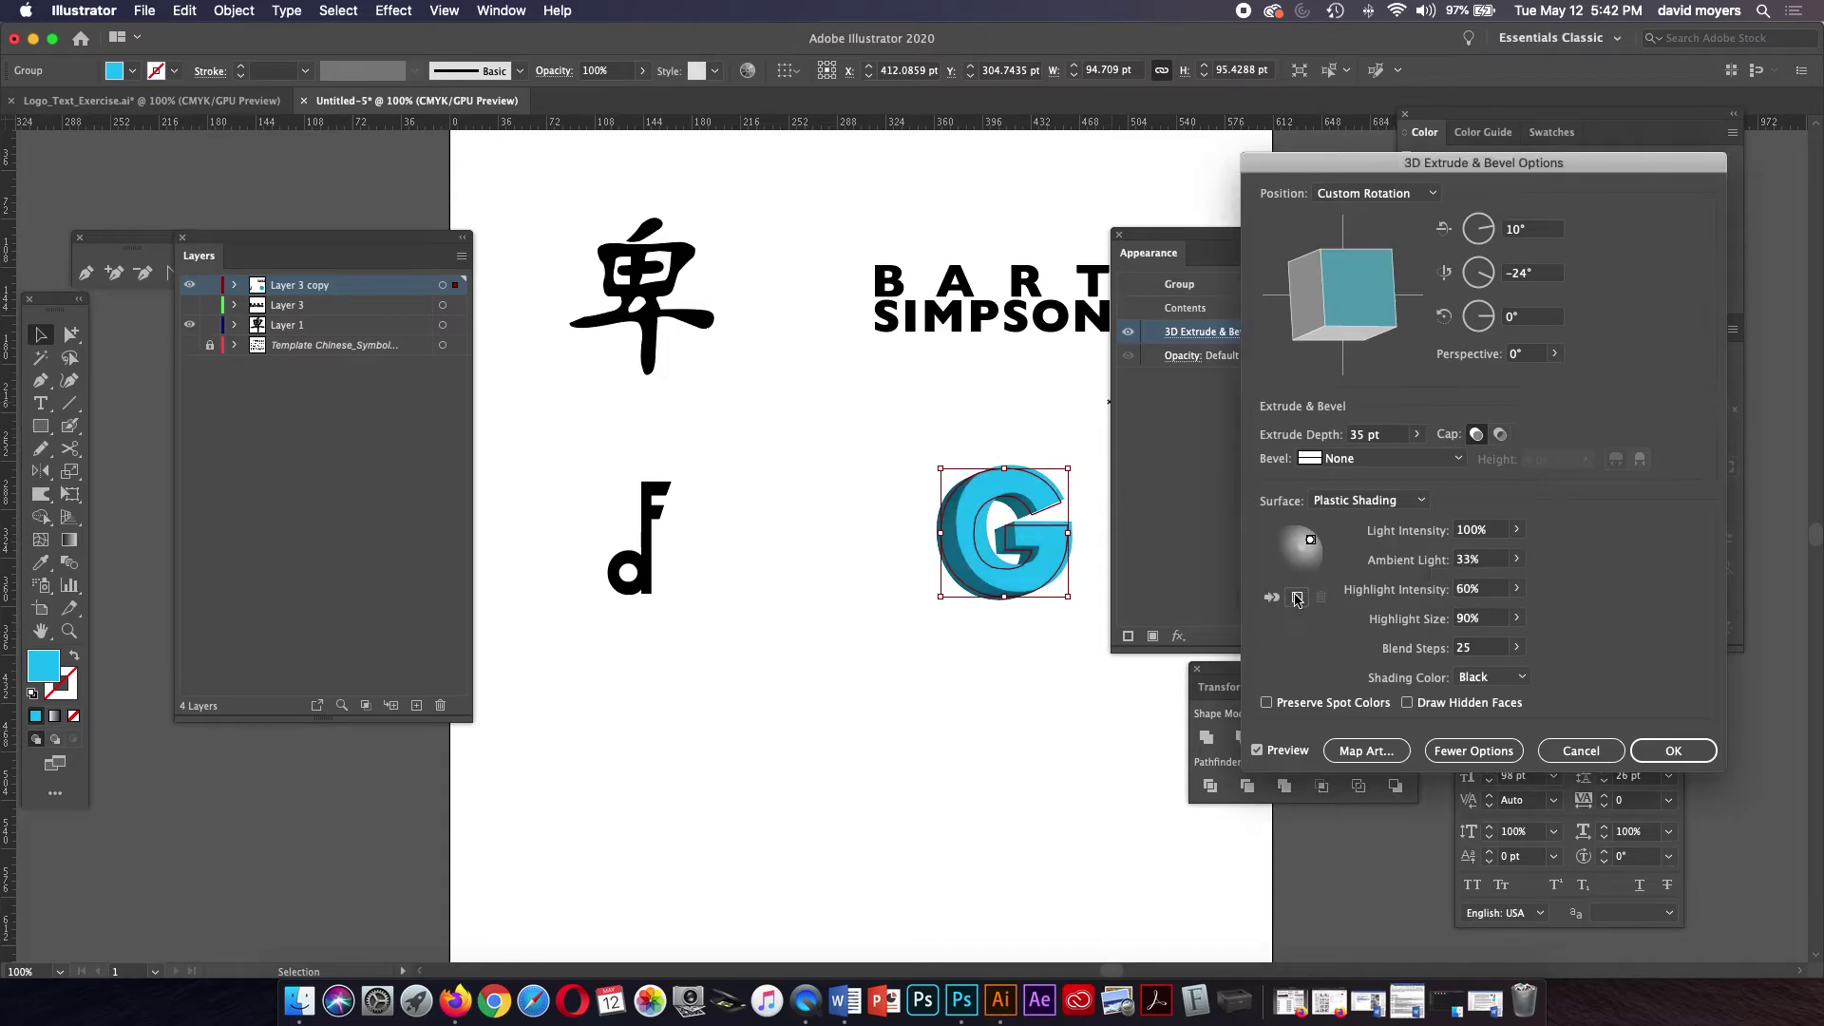
drag(1295, 554, 1286, 535)
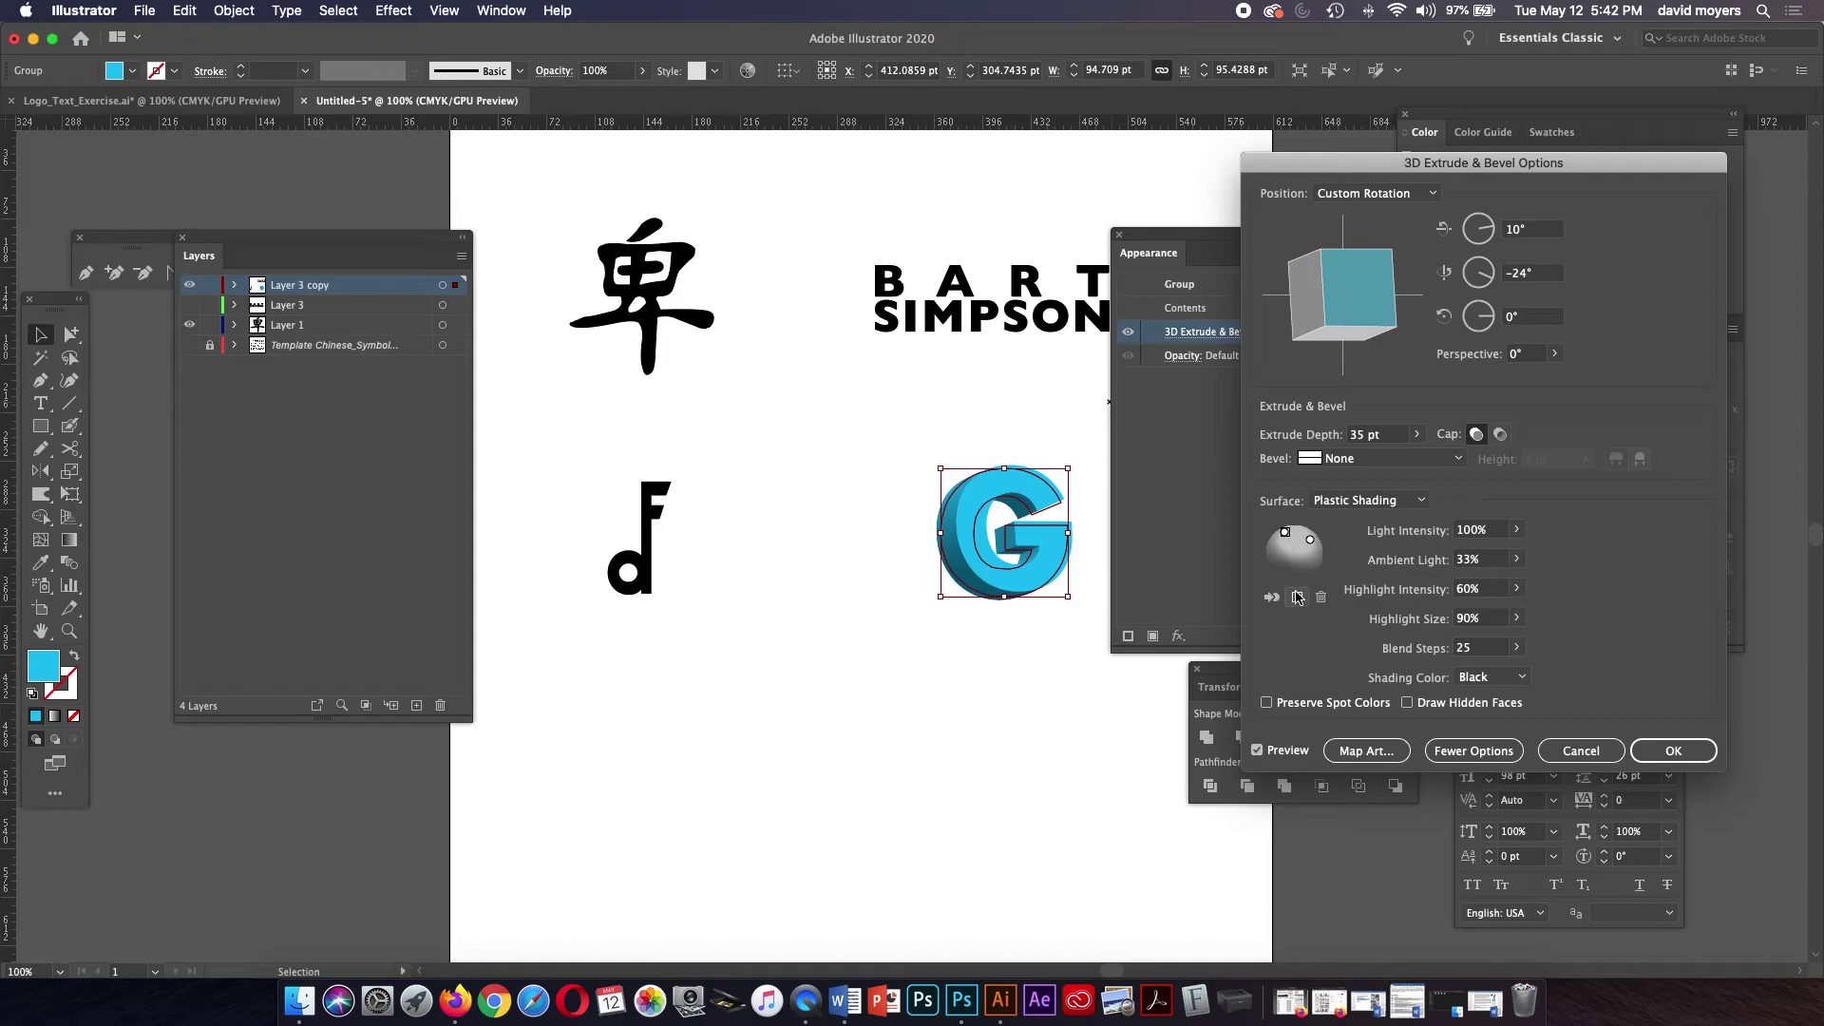
Step: Add a third light to the shading sphere, delete it again, and apply the 3D effect settings
click(1298, 598)
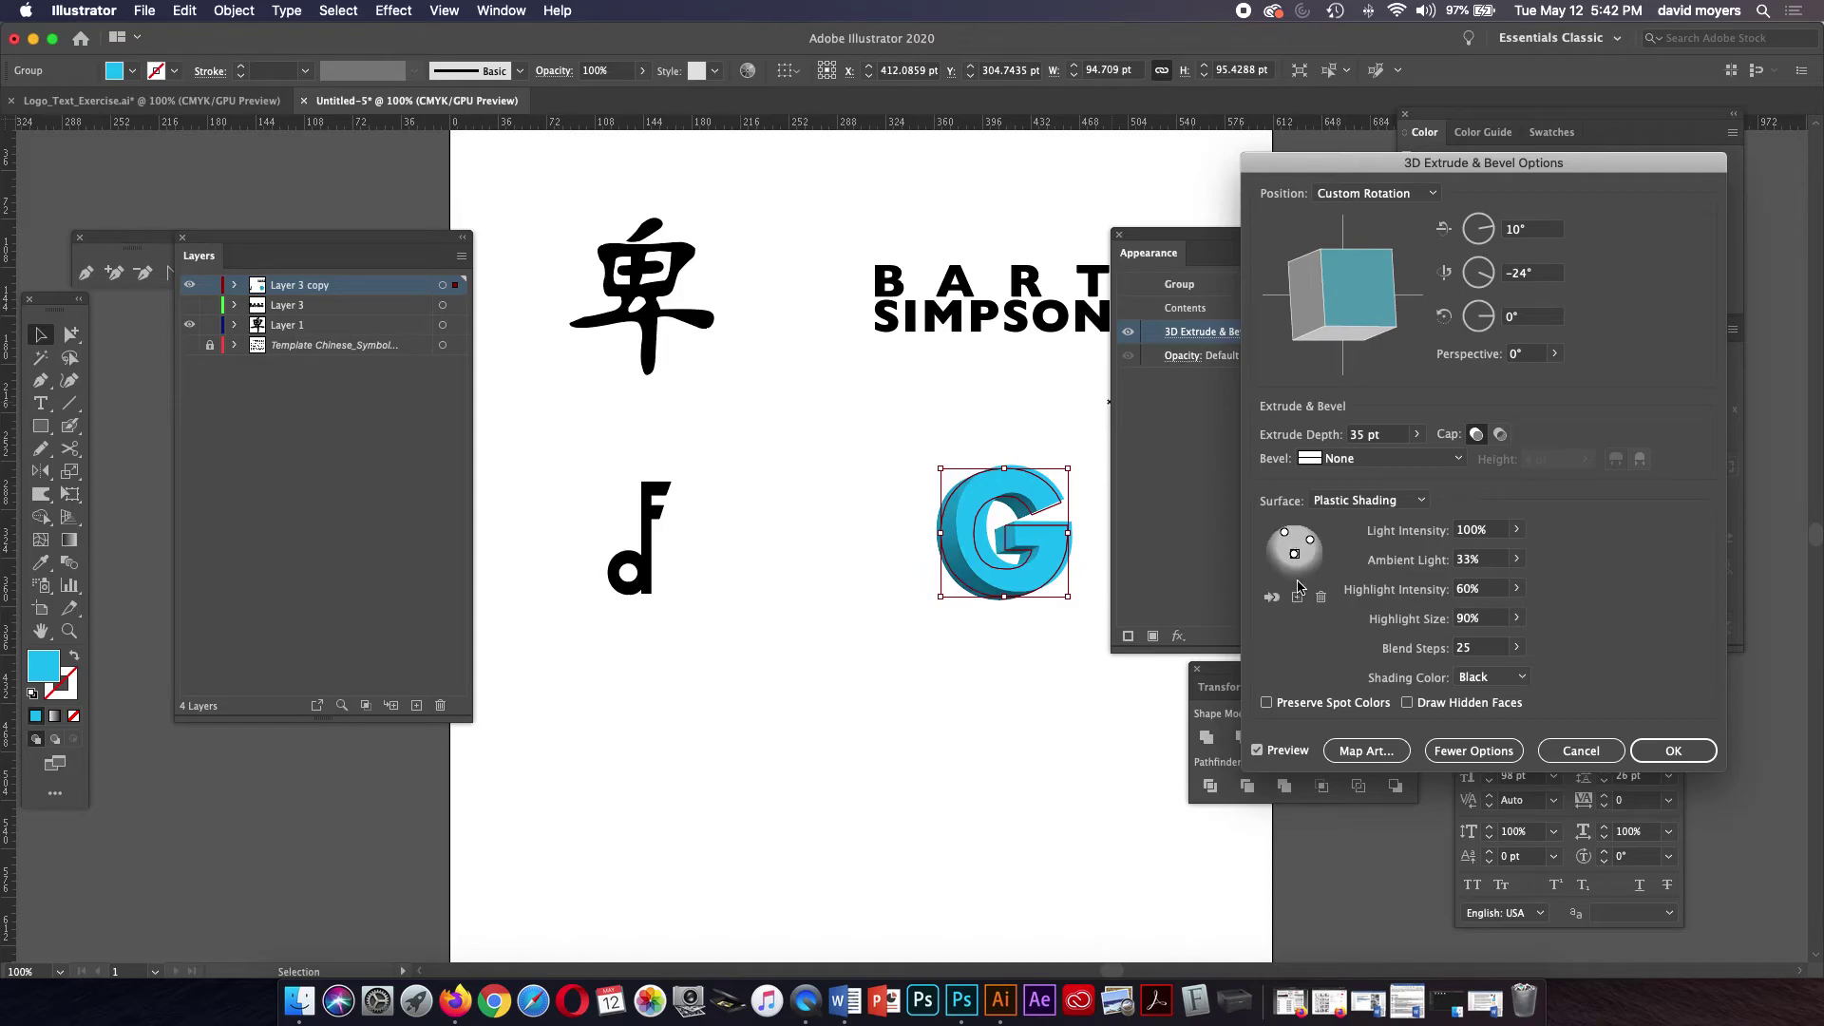
drag(1294, 553, 1292, 554)
click(1321, 598)
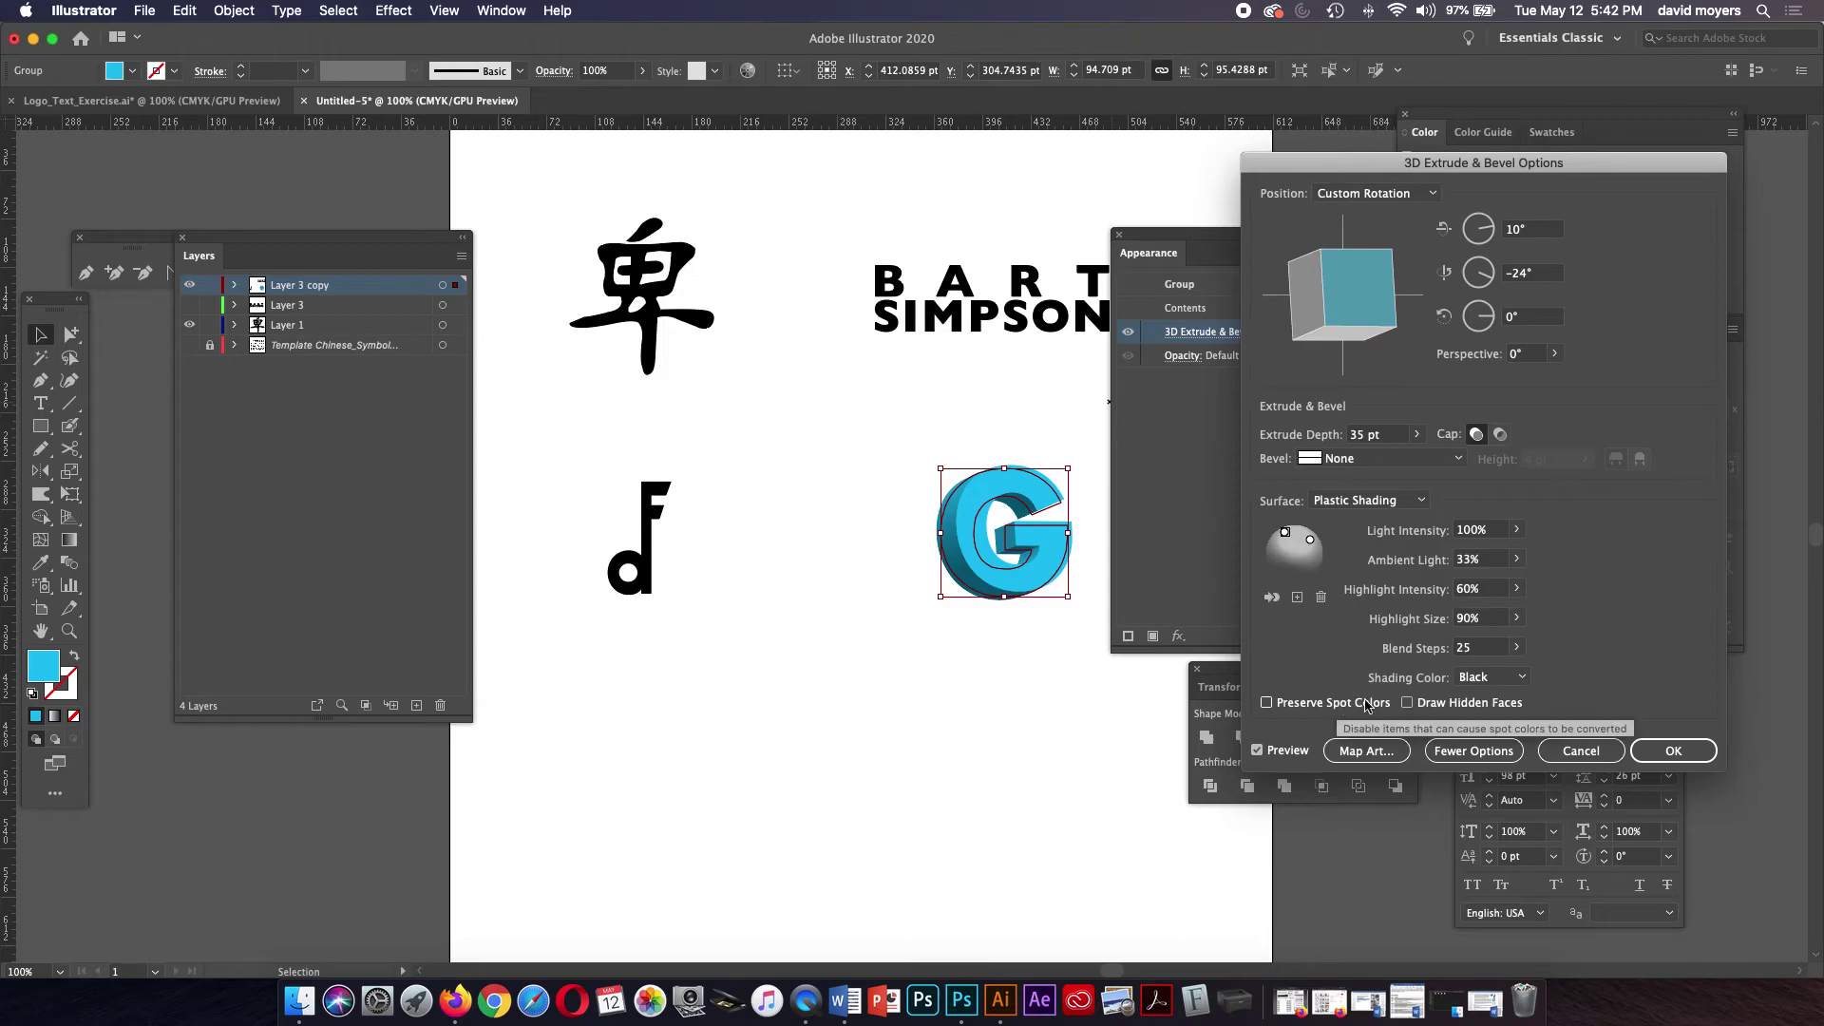
click(1658, 749)
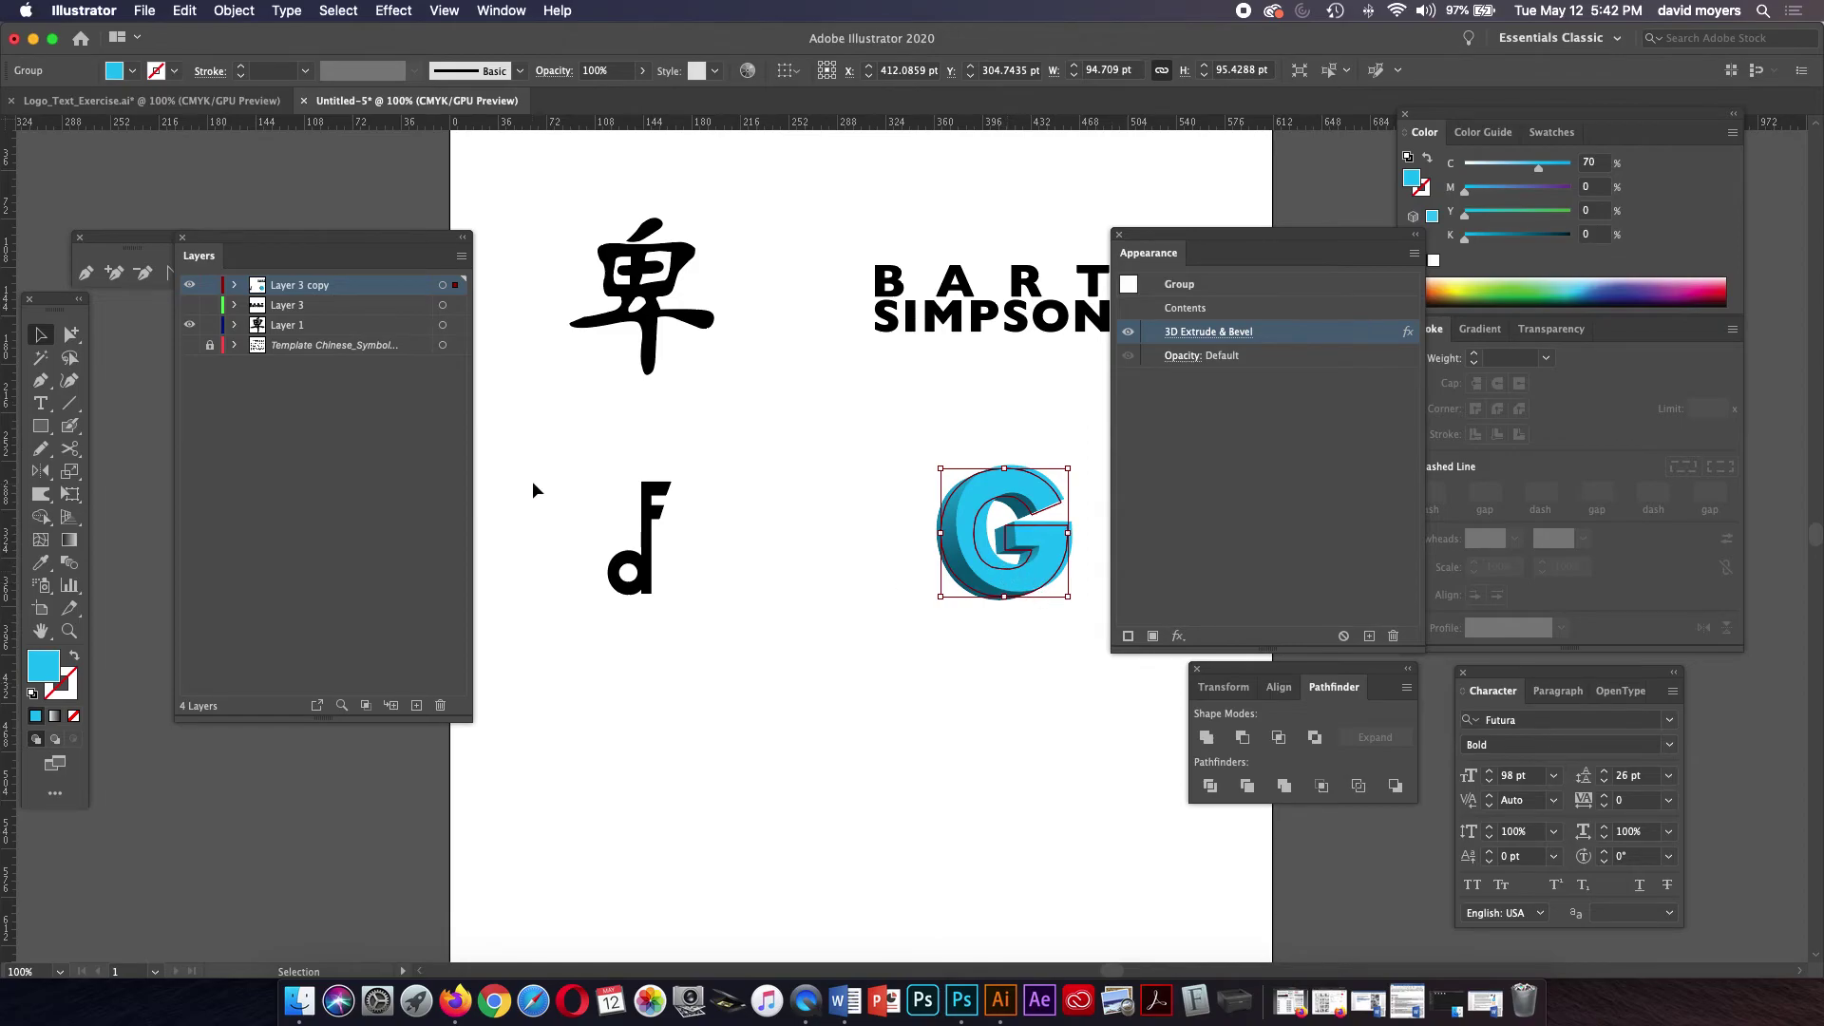
Step: Examine the shading transitions along the extruded sides of the G up close
click(72, 630)
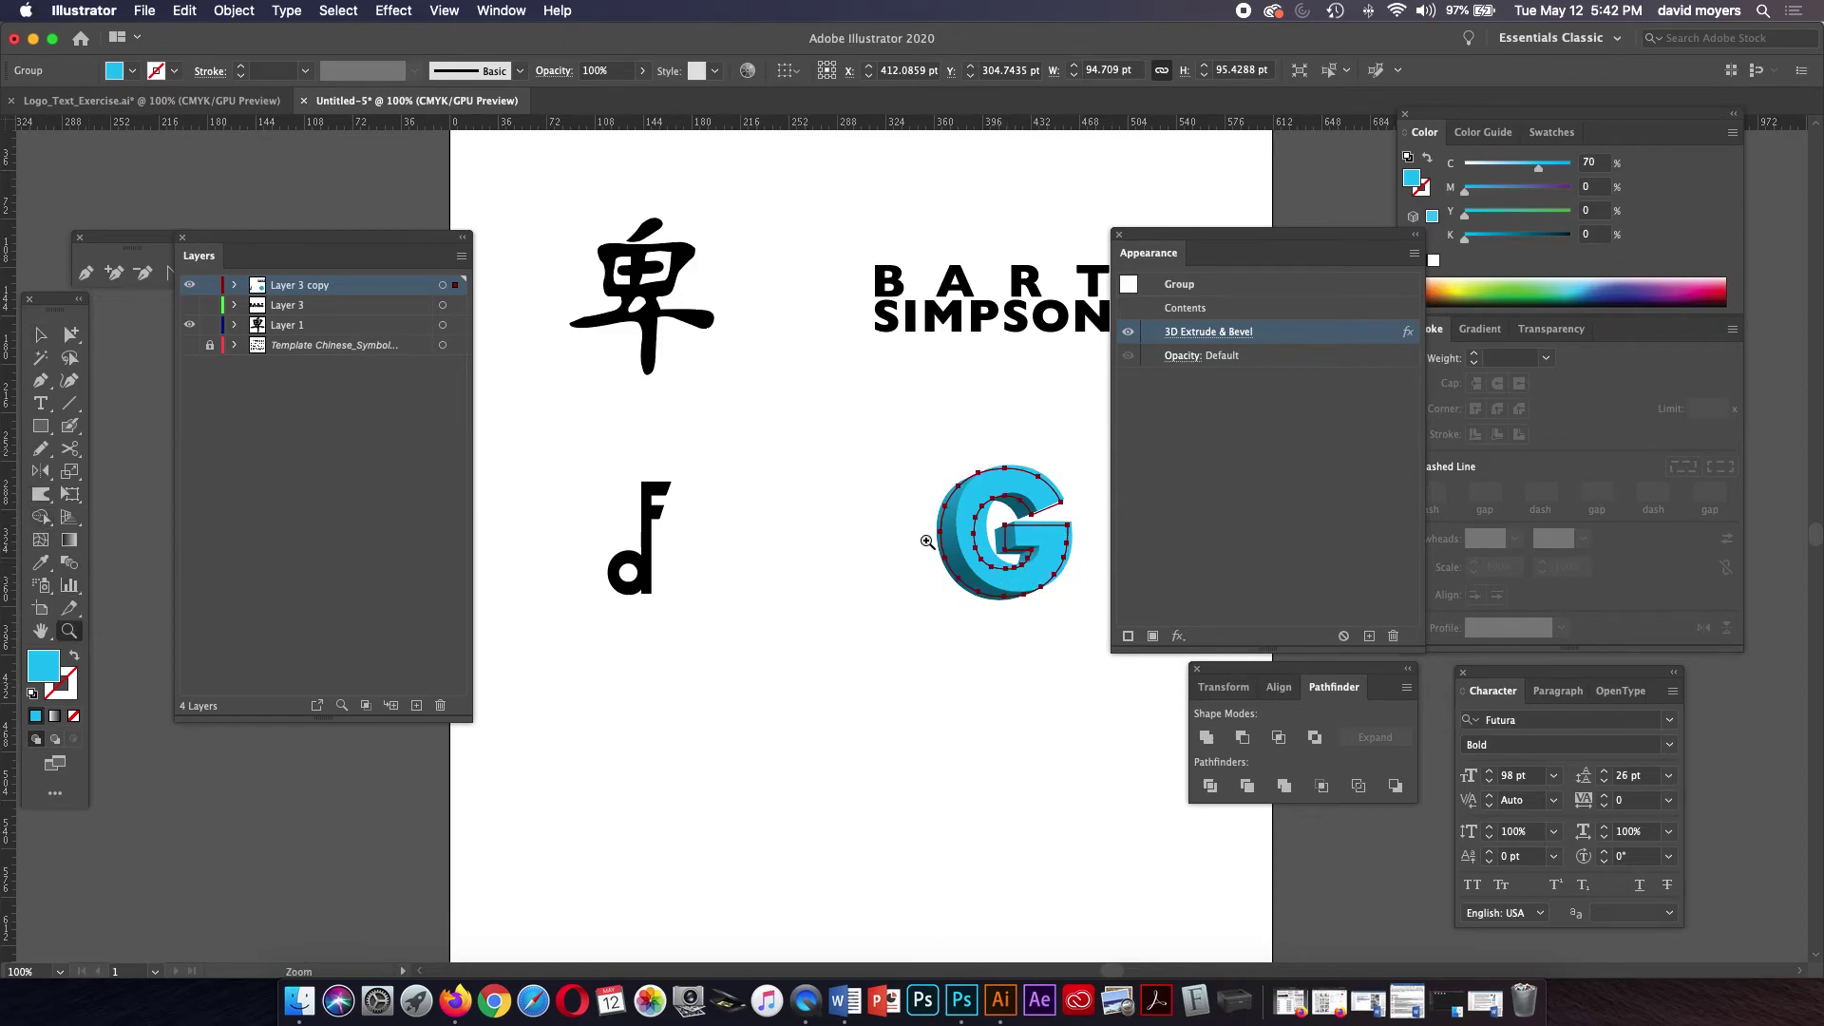
click(1029, 527)
click(866, 590)
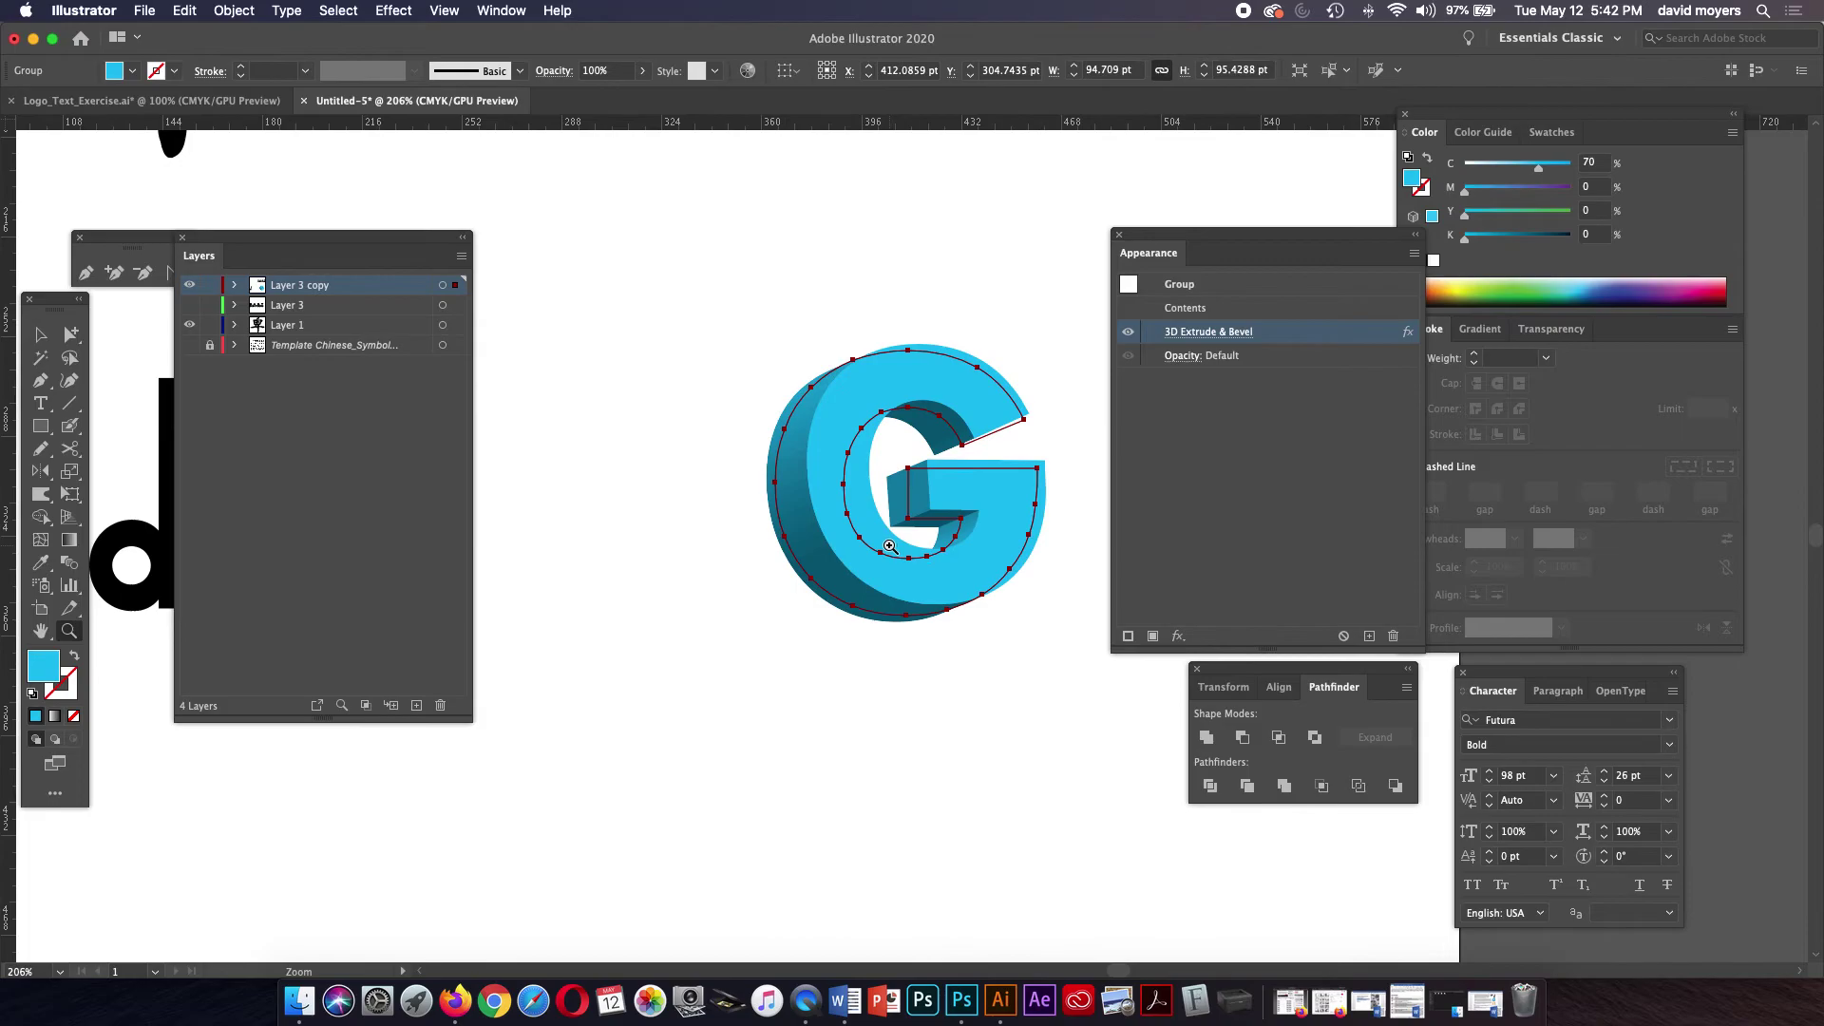
click(866, 552)
click(868, 522)
click(817, 450)
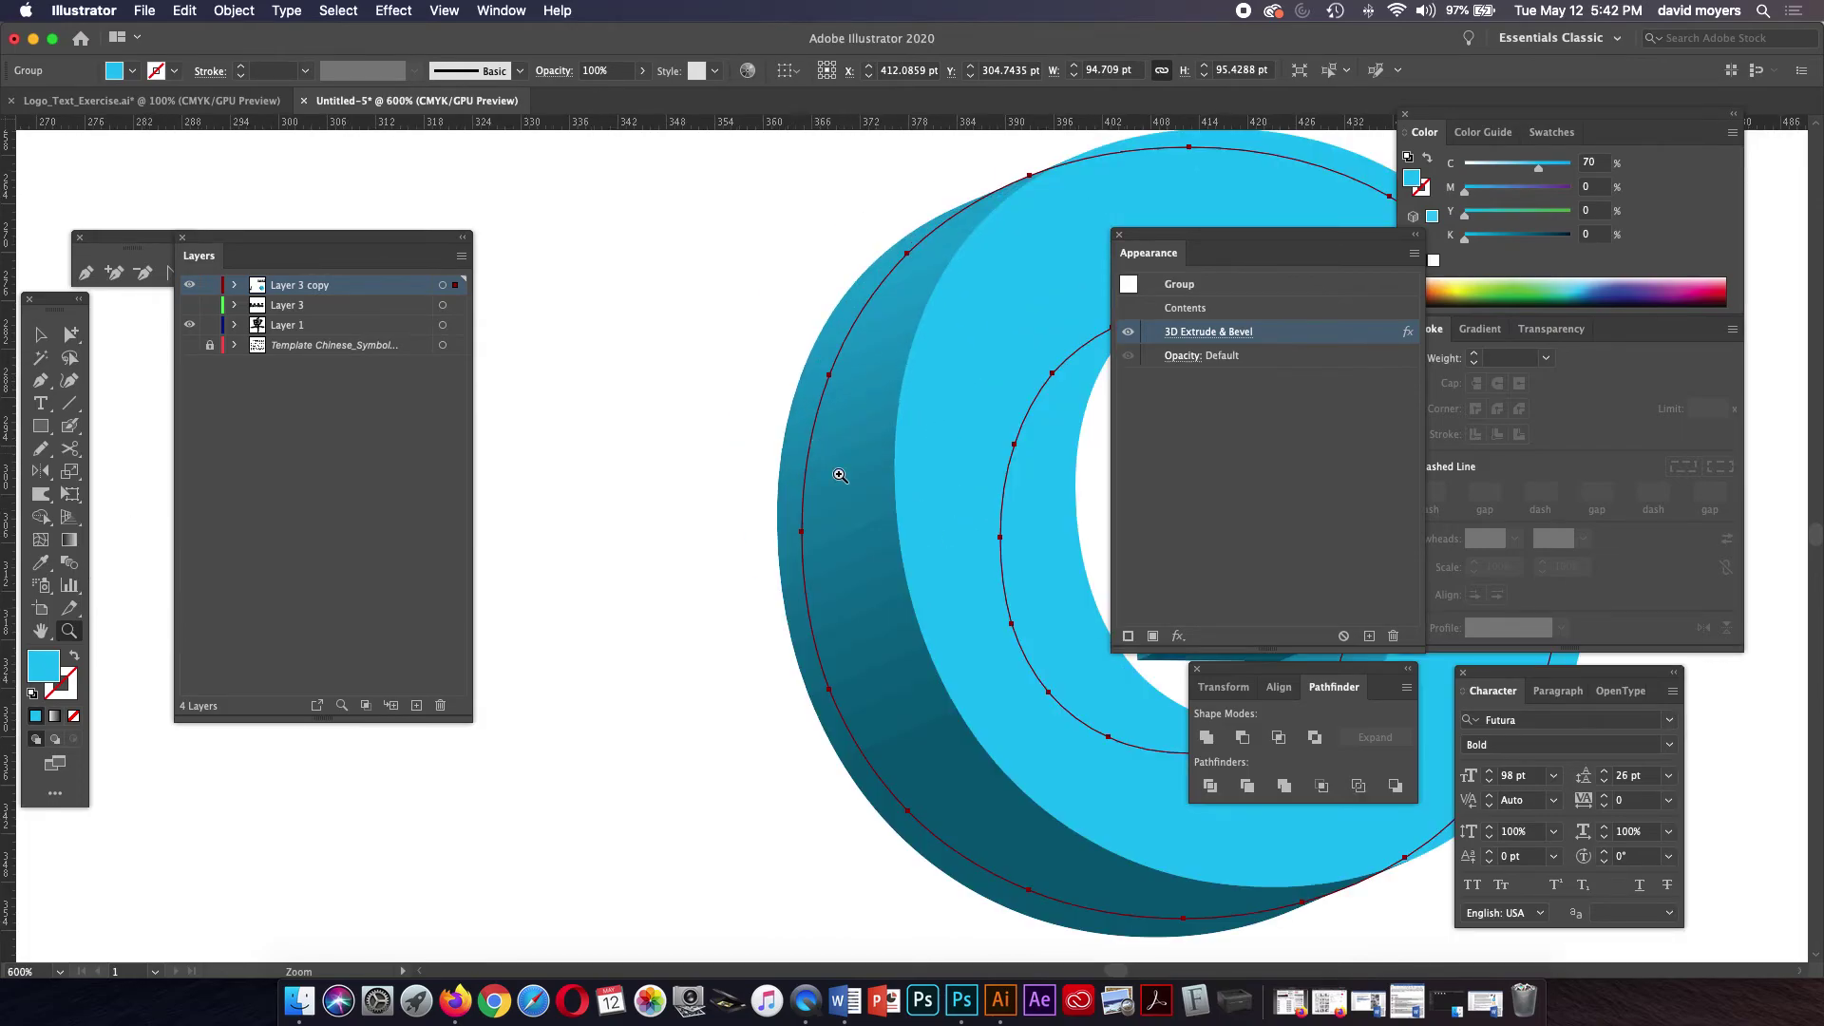
click(899, 514)
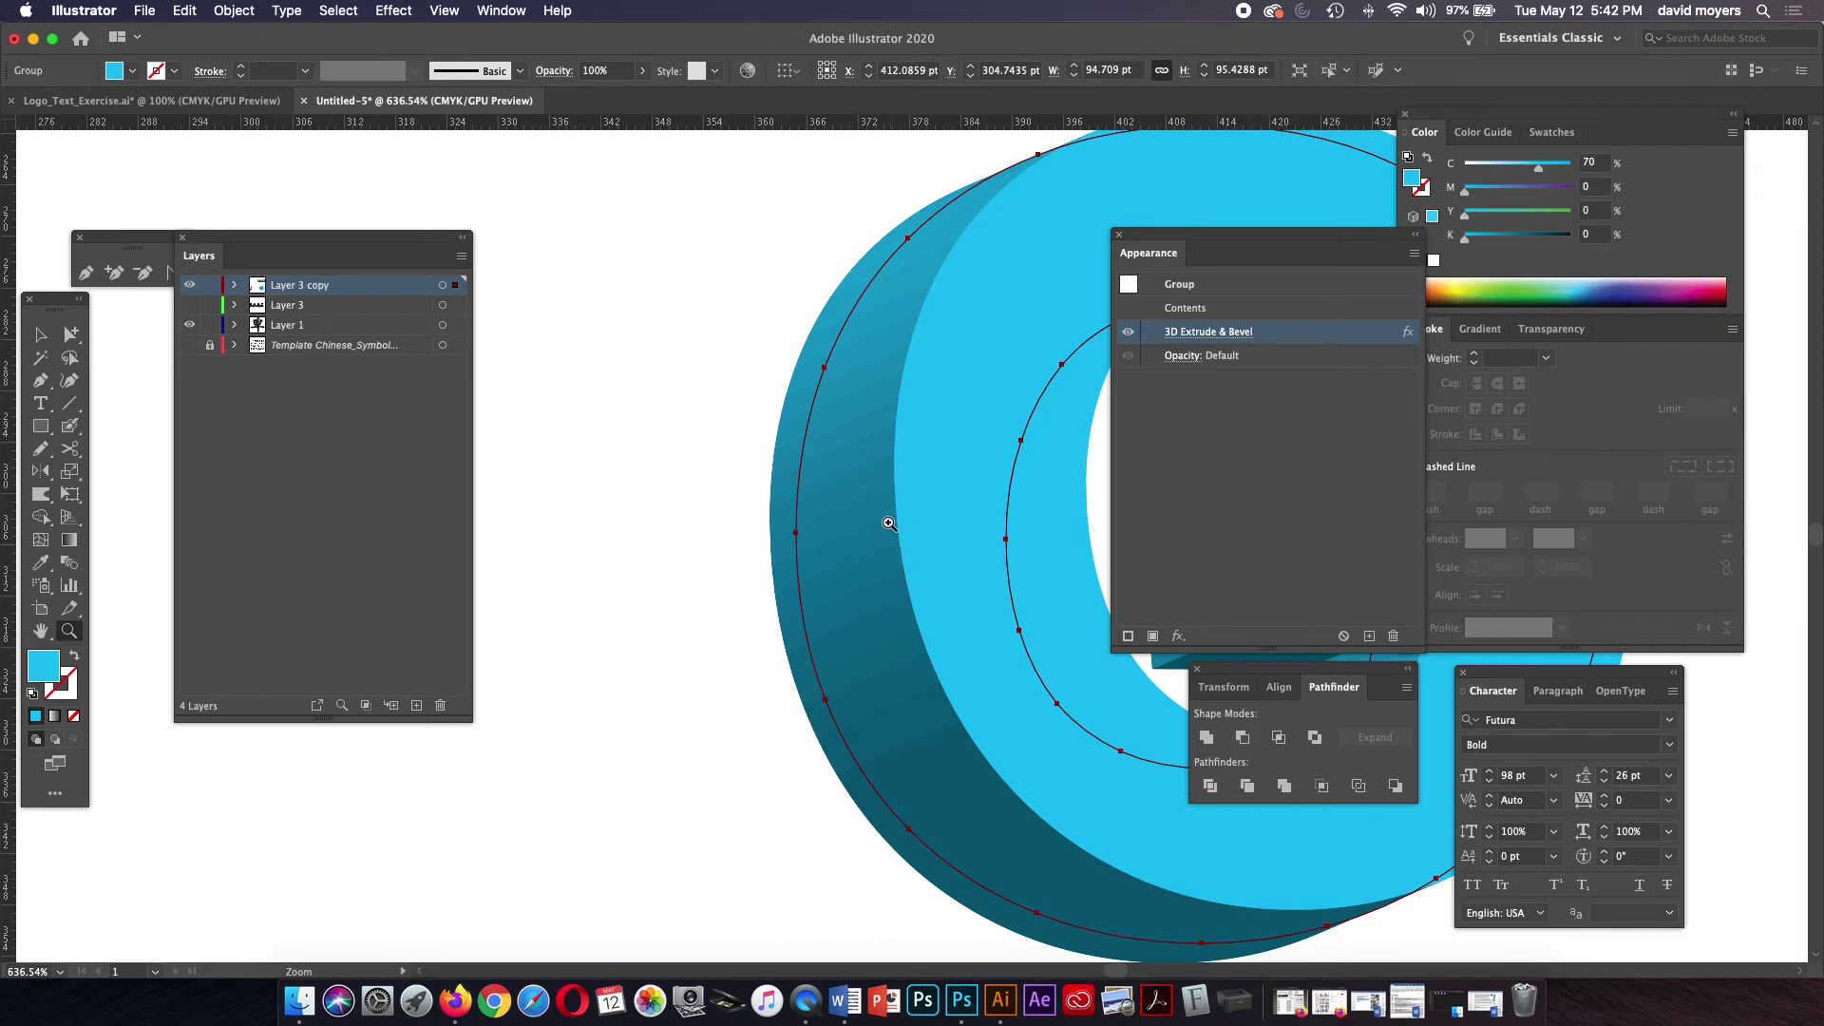
key(v)
key(super+minus)
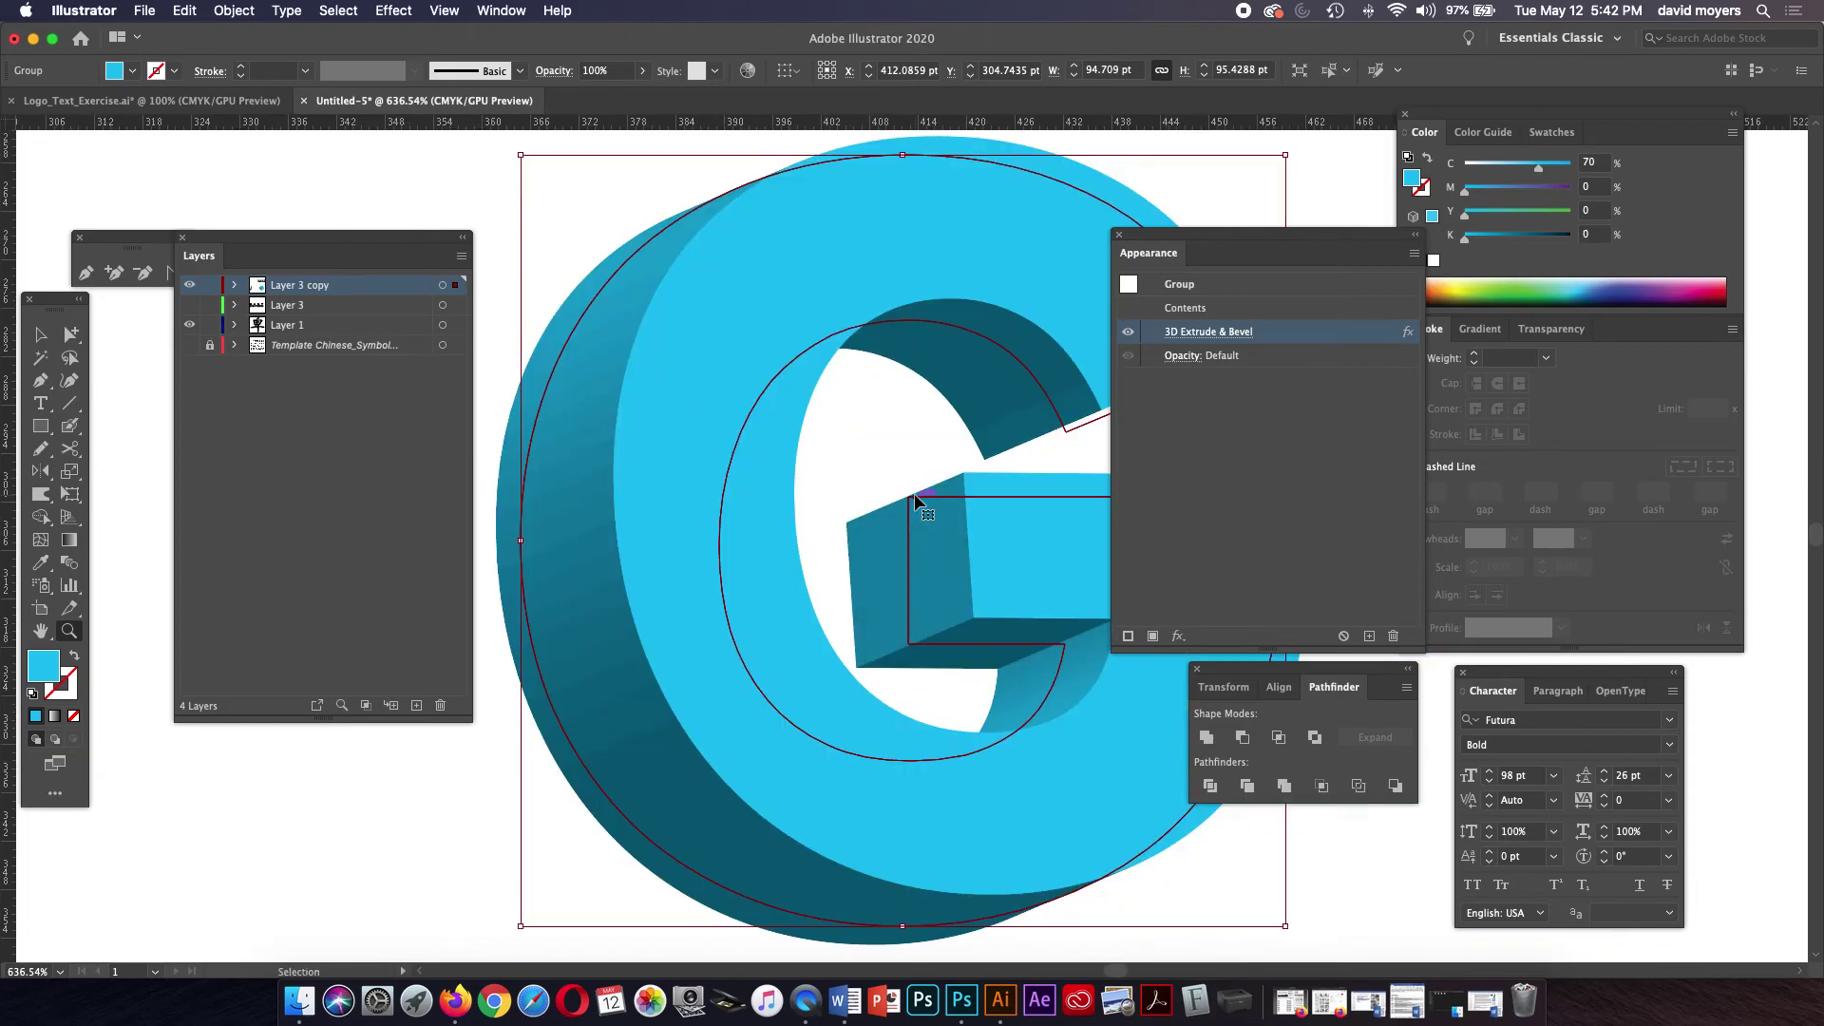
key(z)
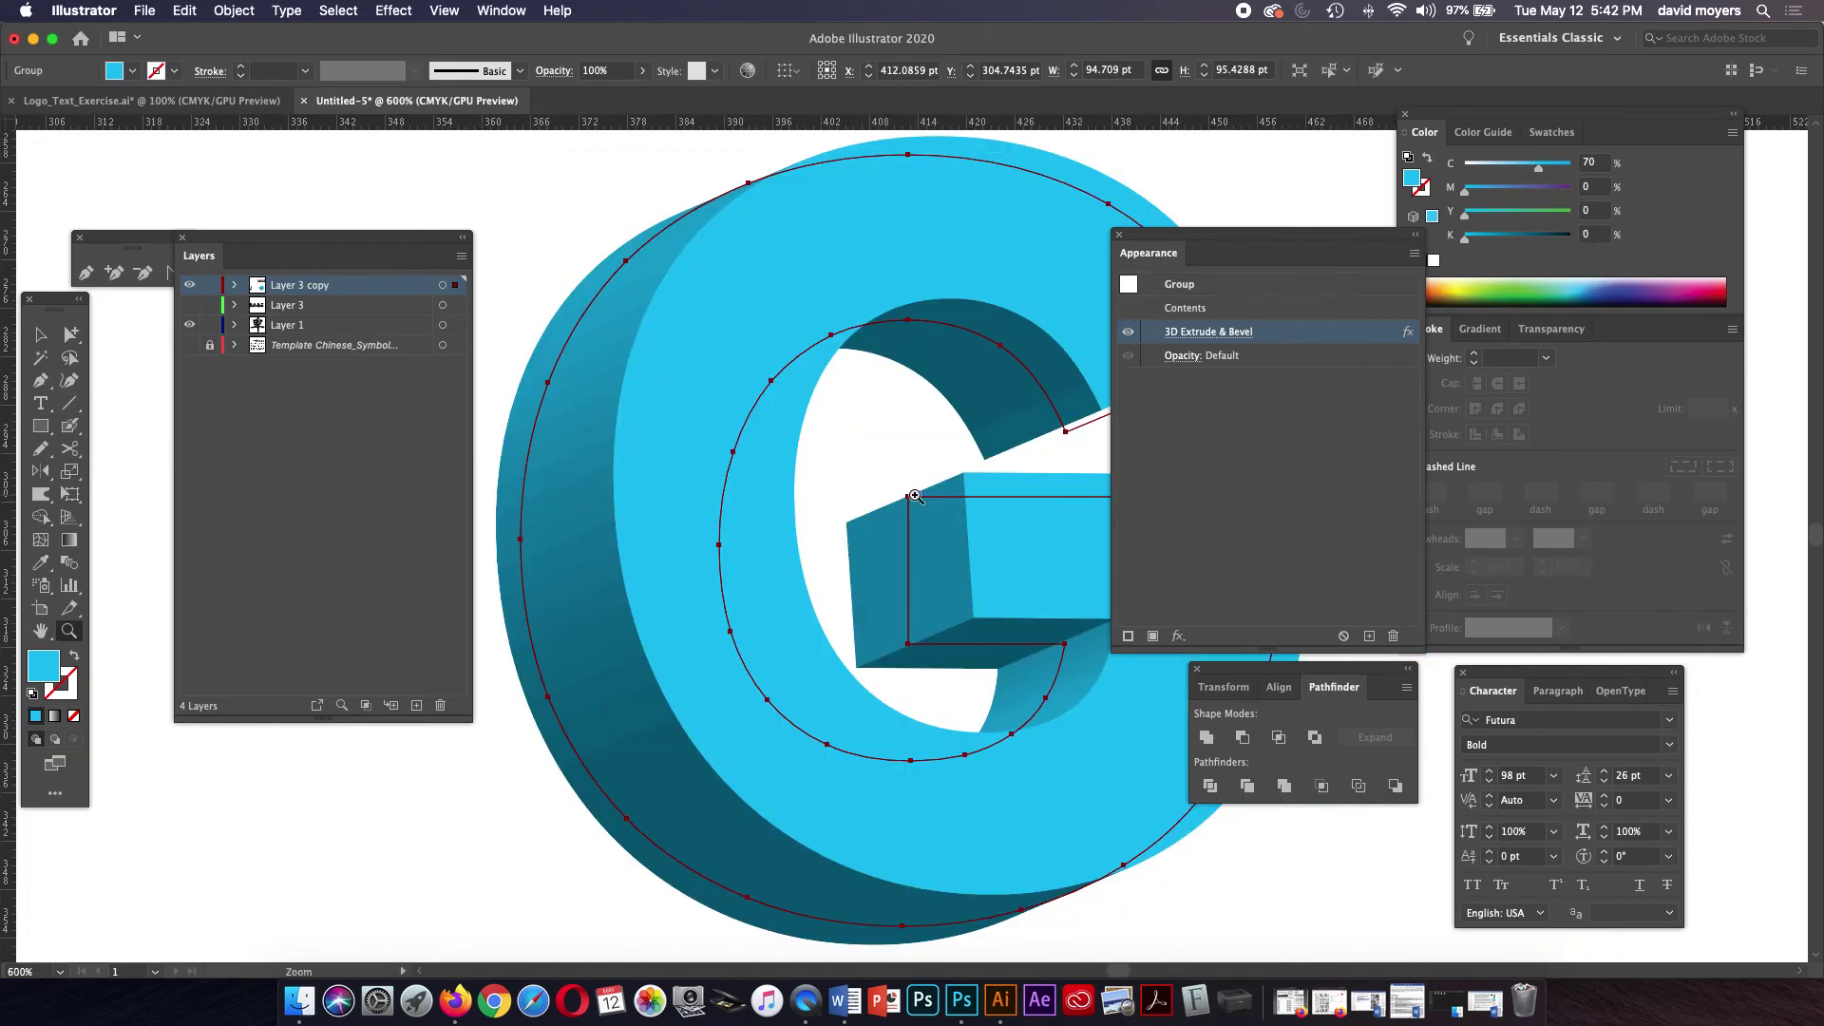
Step: Edit the G's existing 3D Extrude & Bevel effect and set its blend steps to 200
click(1211, 338)
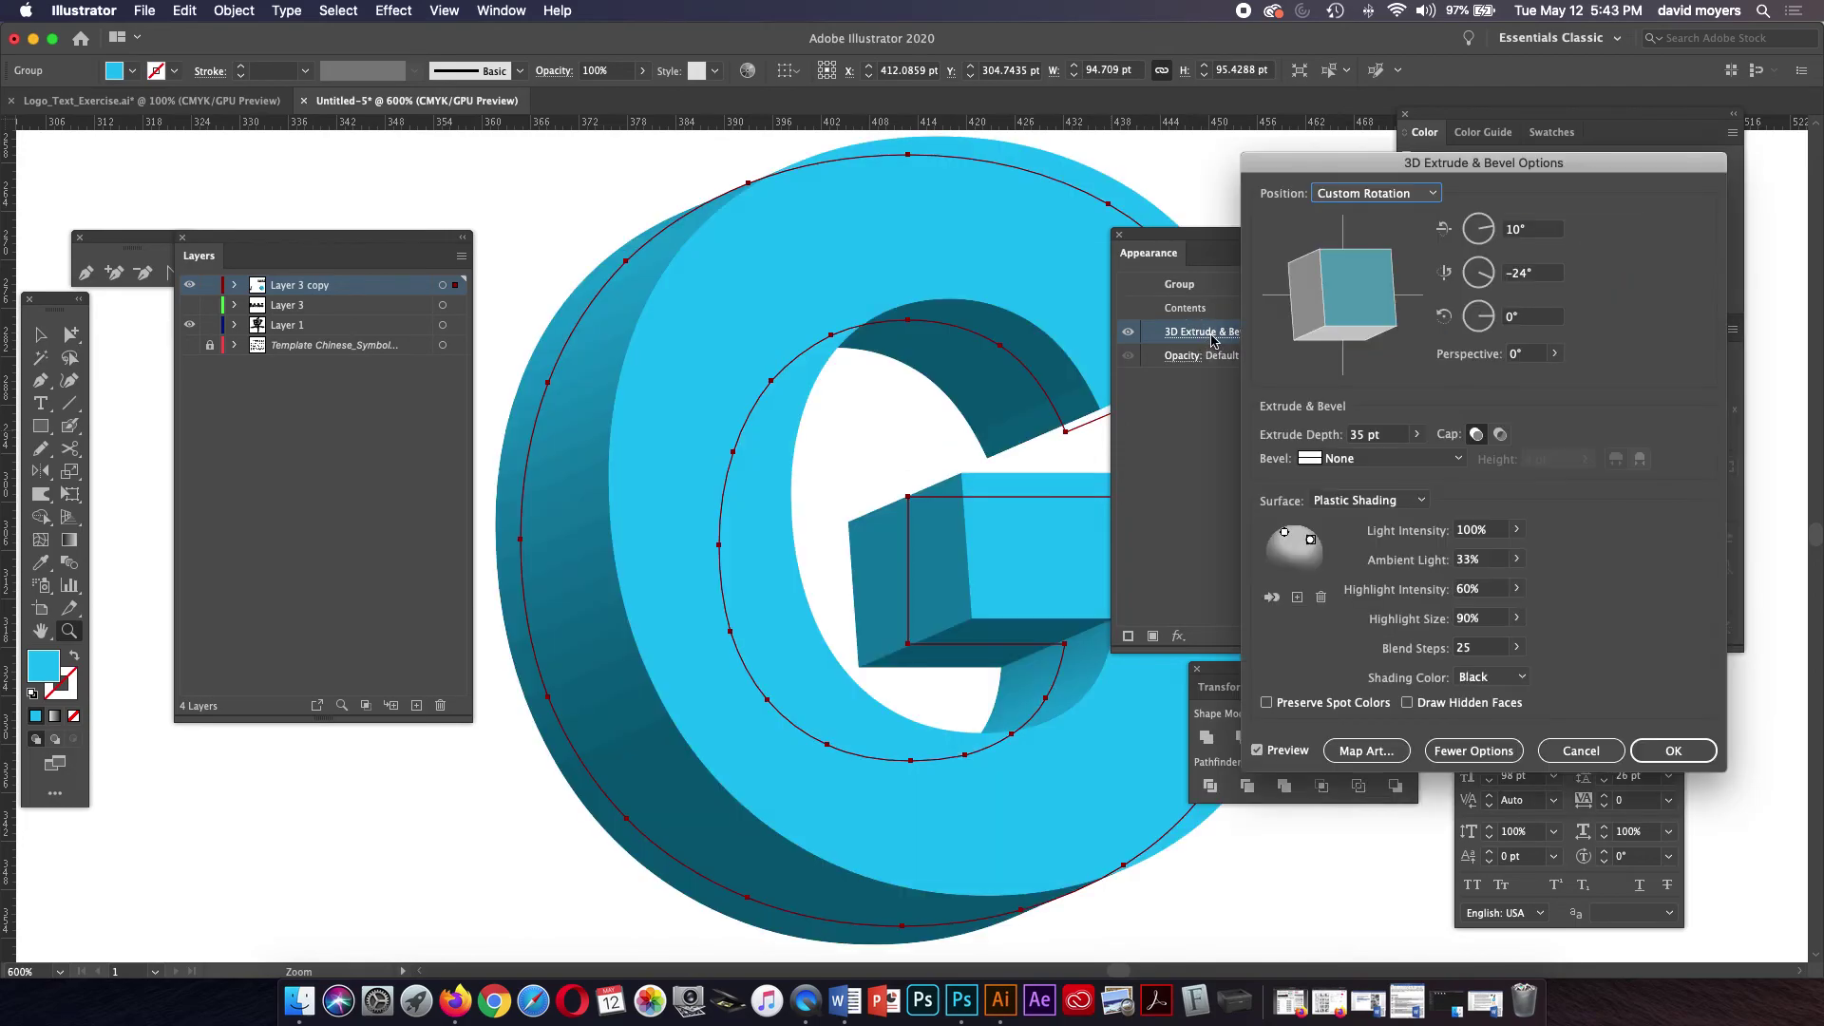
click(1517, 648)
mouse_move(1471, 670)
mouse_down()
mouse_move(1453, 673)
mouse_move(1499, 674)
mouse_up()
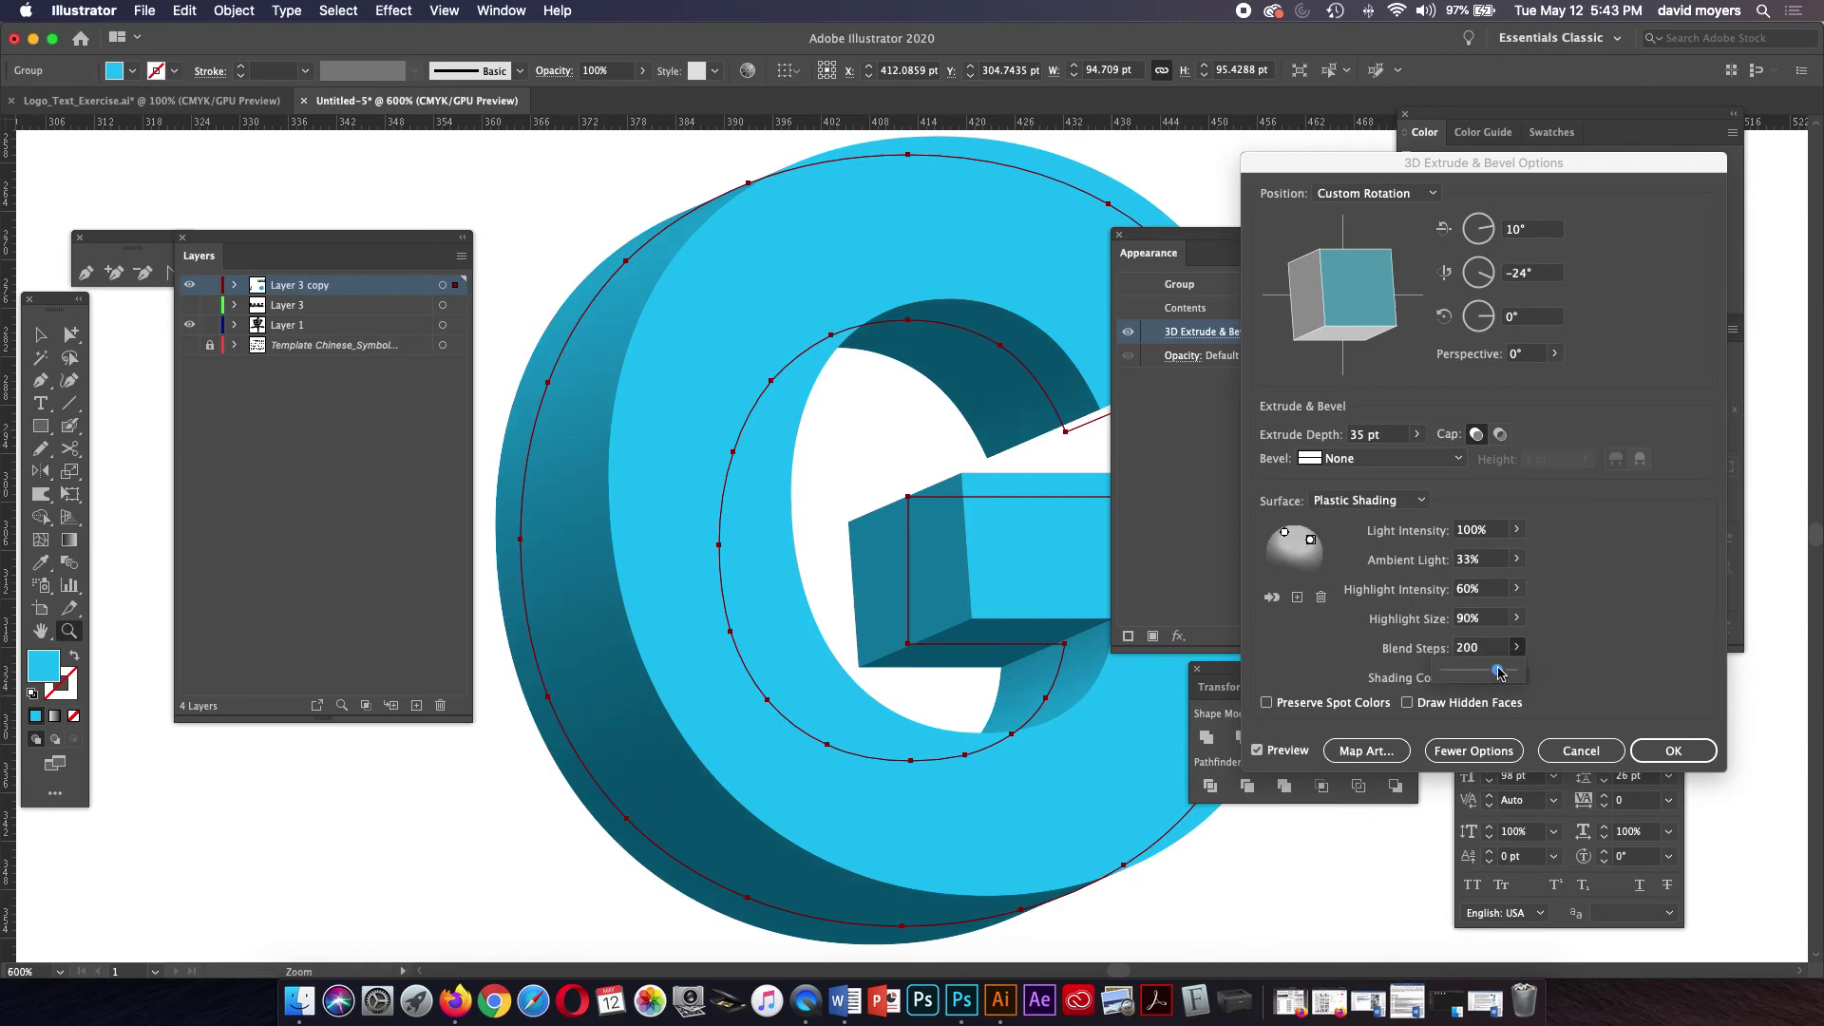
click(1673, 751)
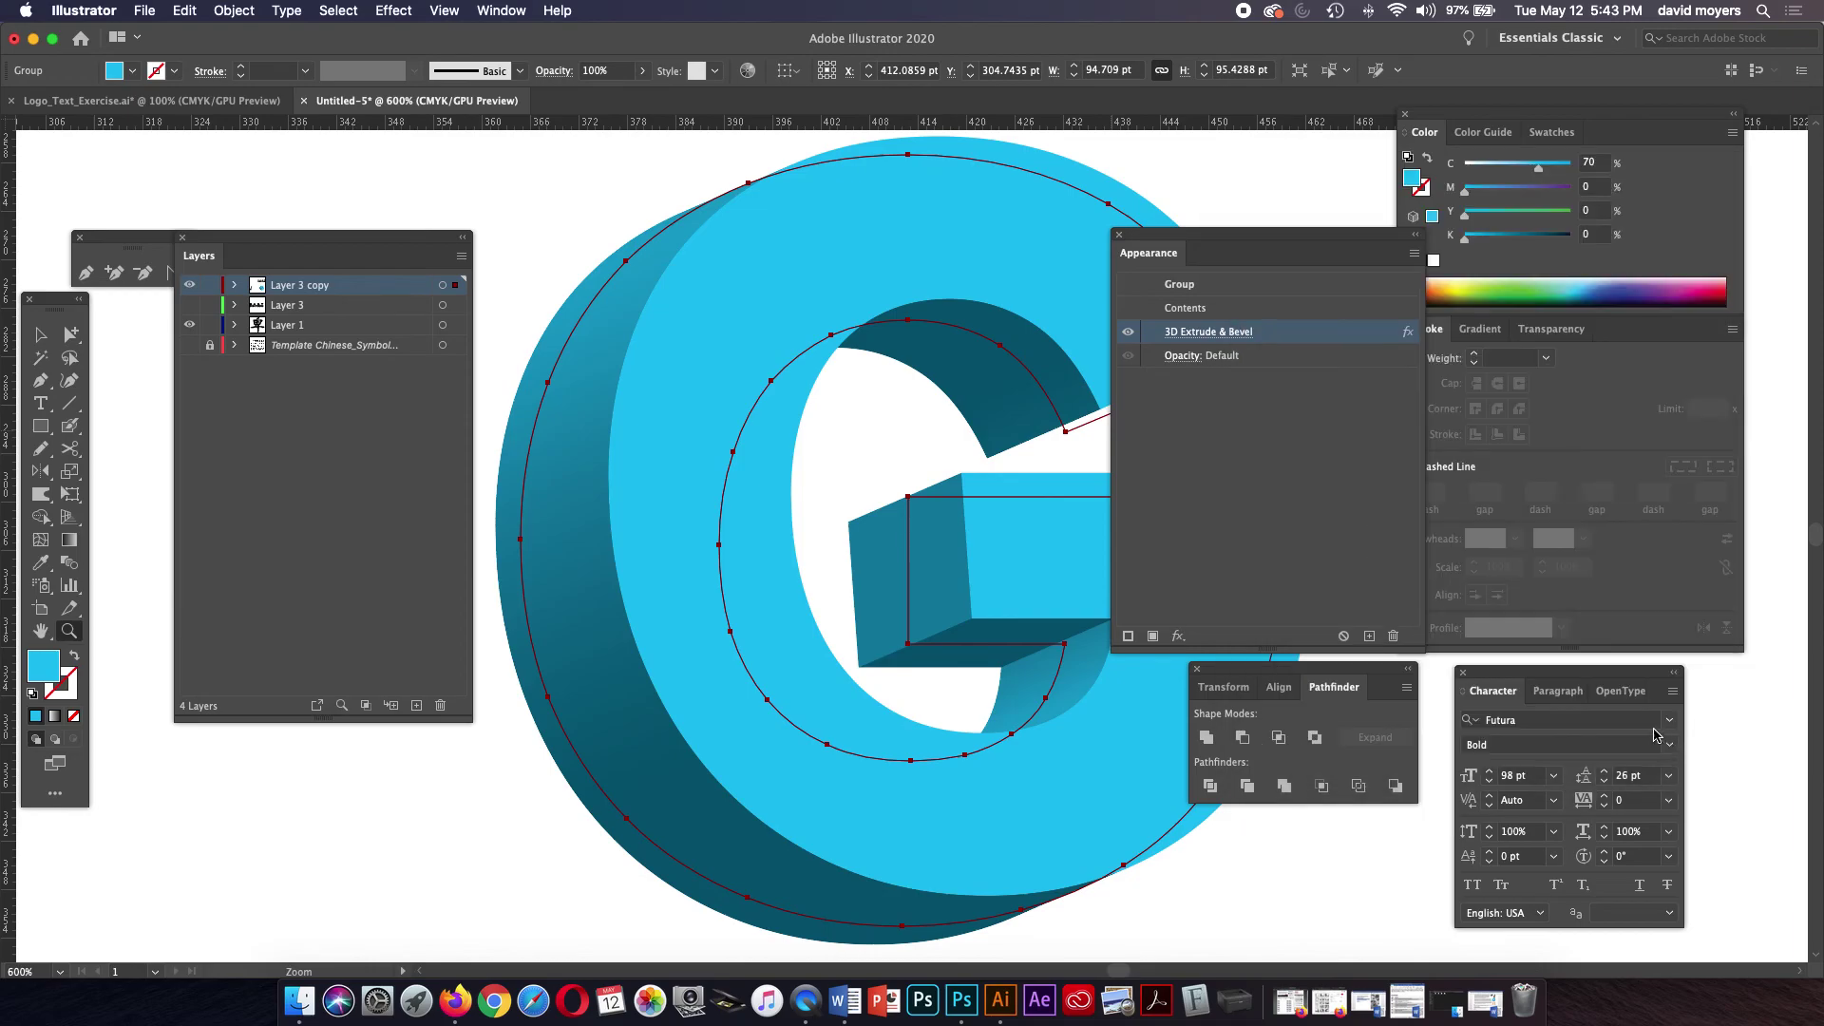
Step: Deselect the G and review the whole 3D logo at 150% zoom
key(super+minus)
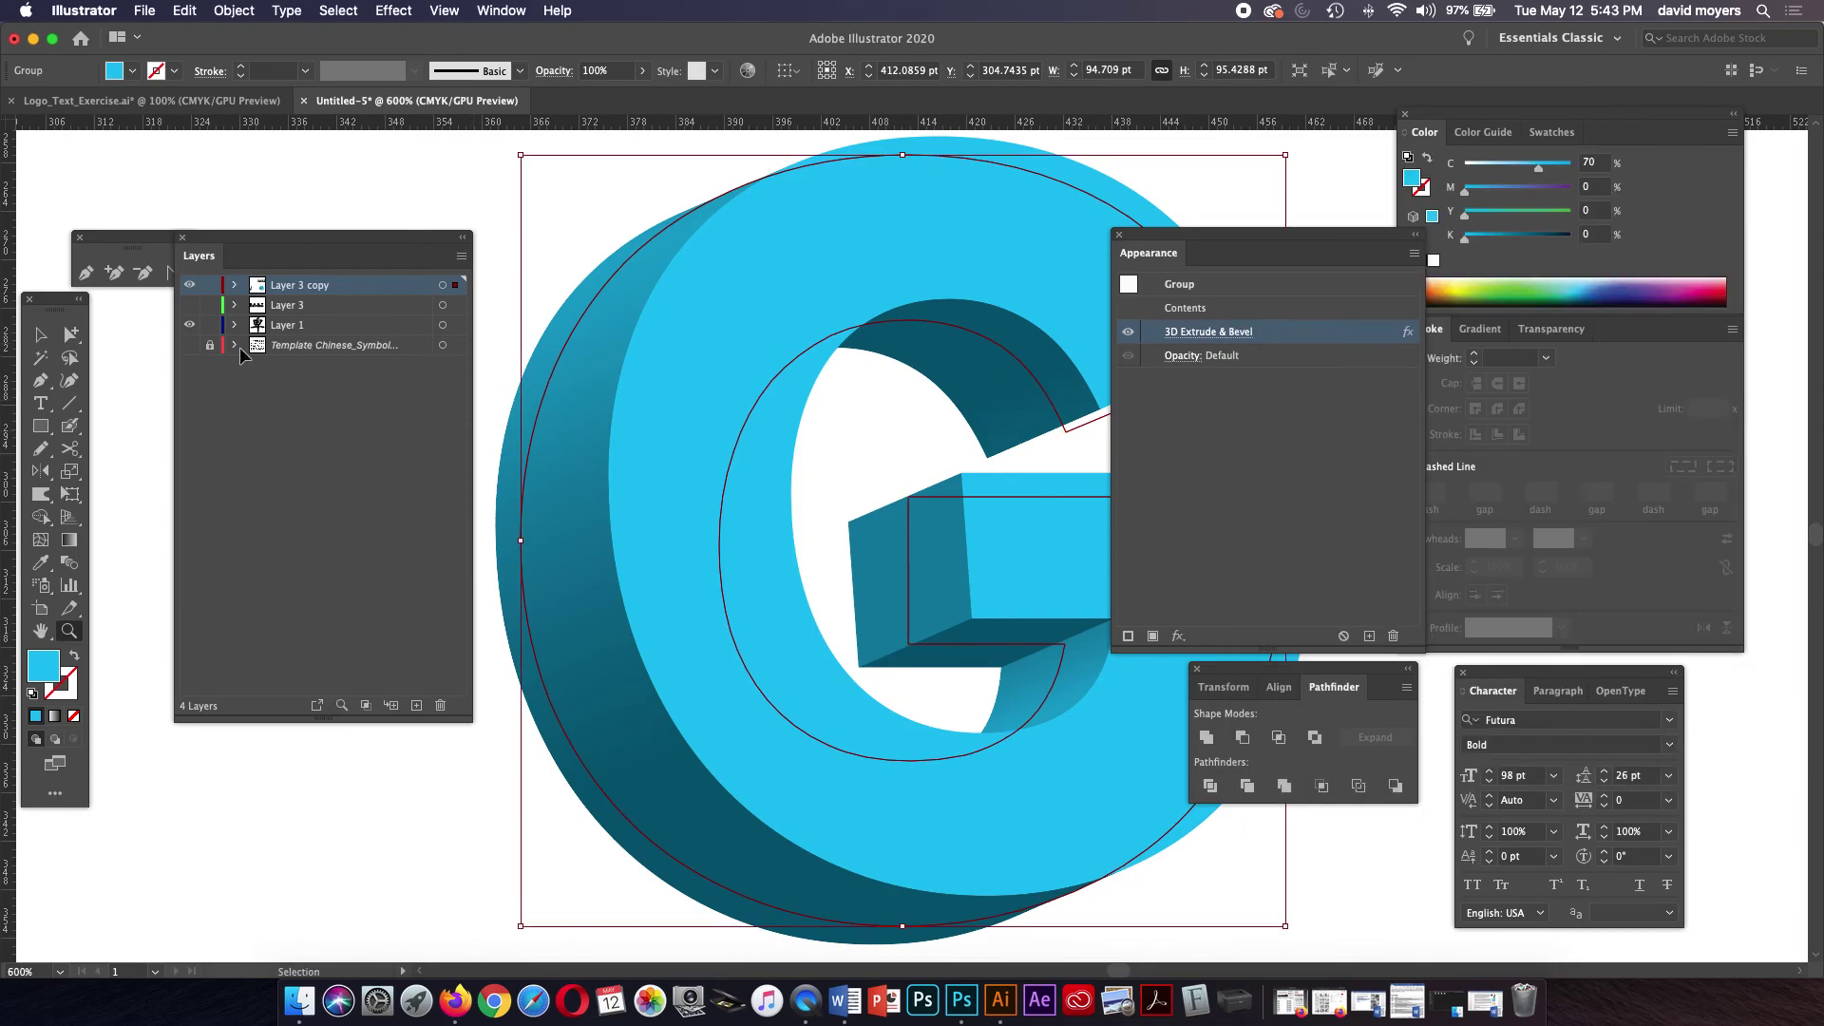
key(super+minus)
key(super+minus)
key(super+minus)
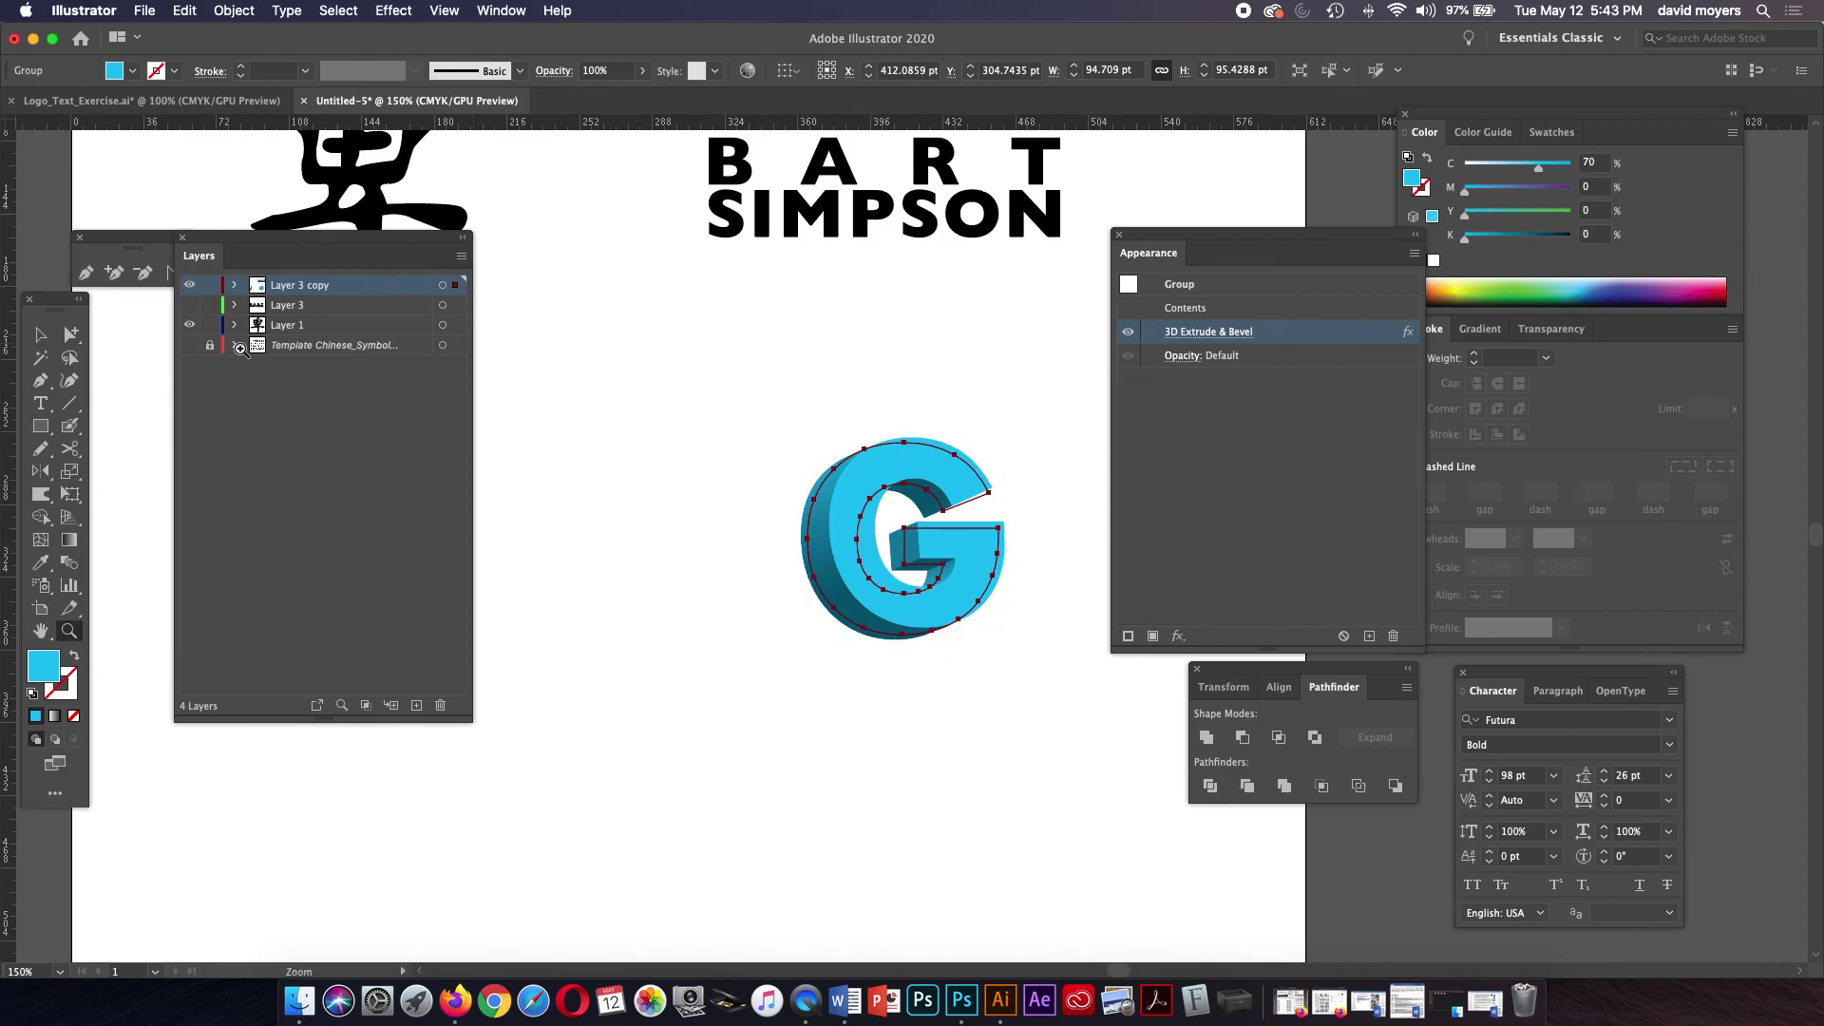
click(40, 334)
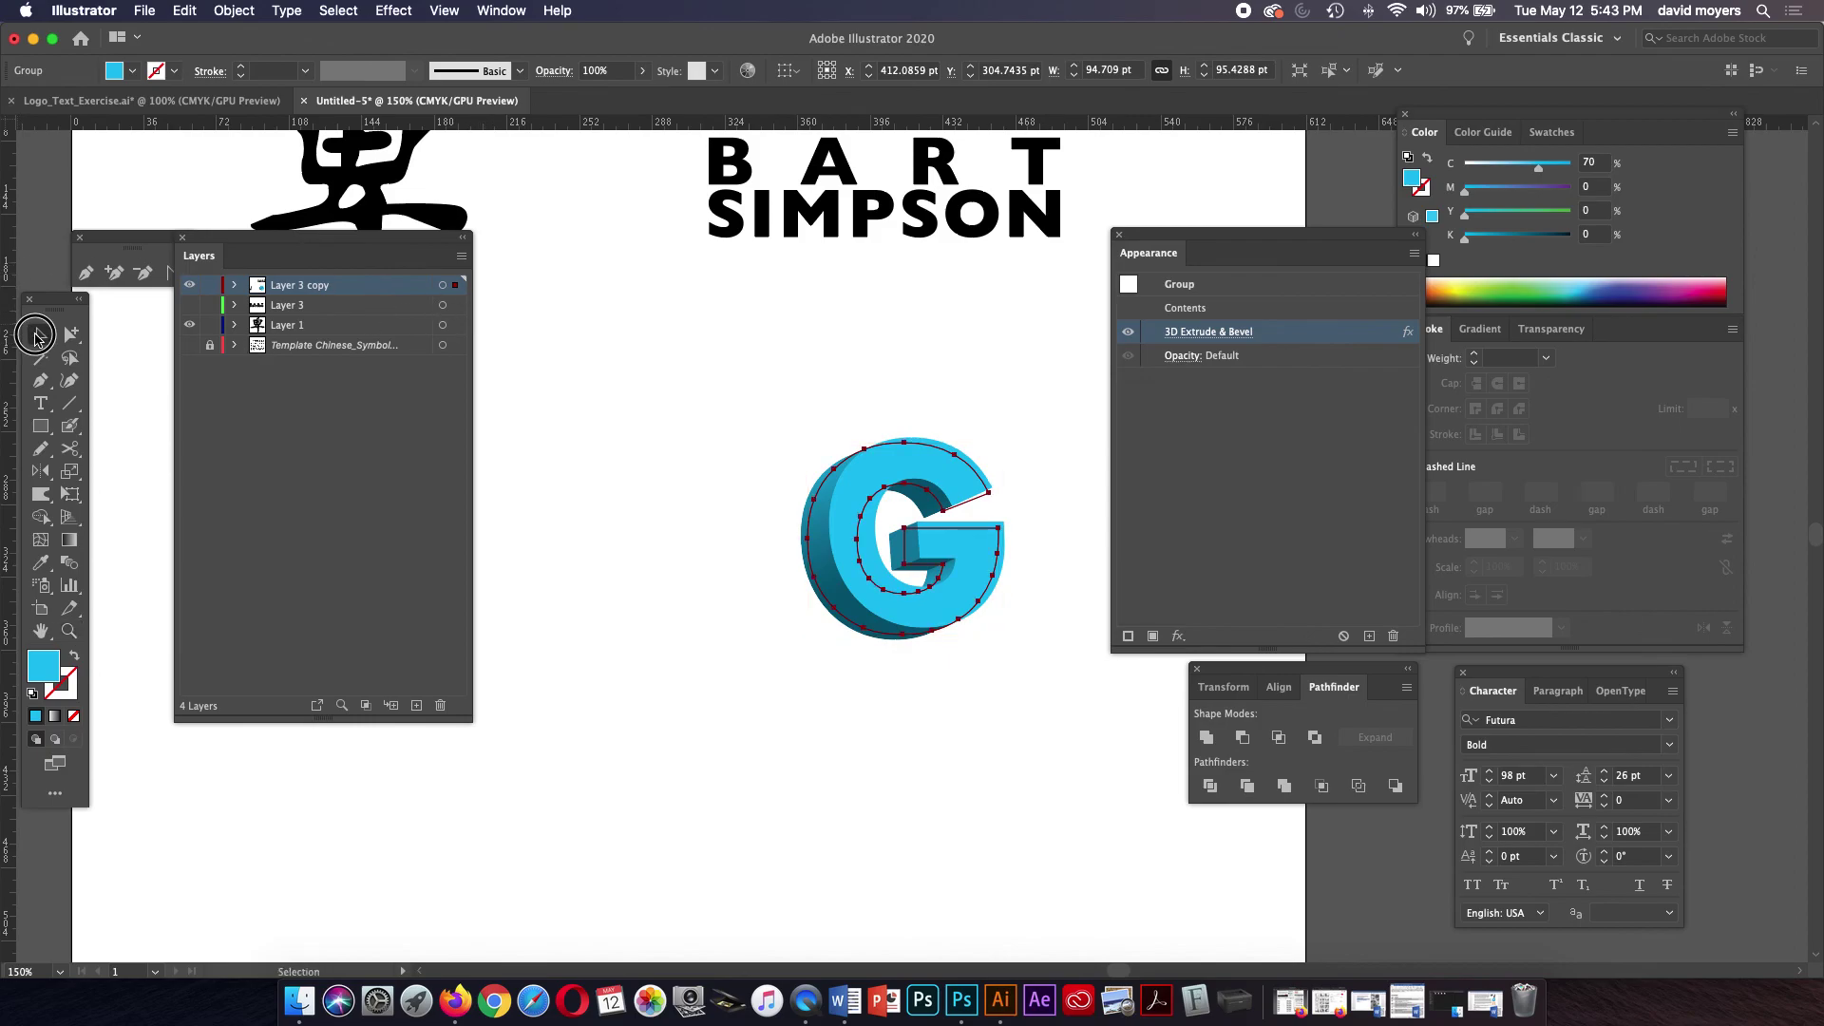
click(617, 325)
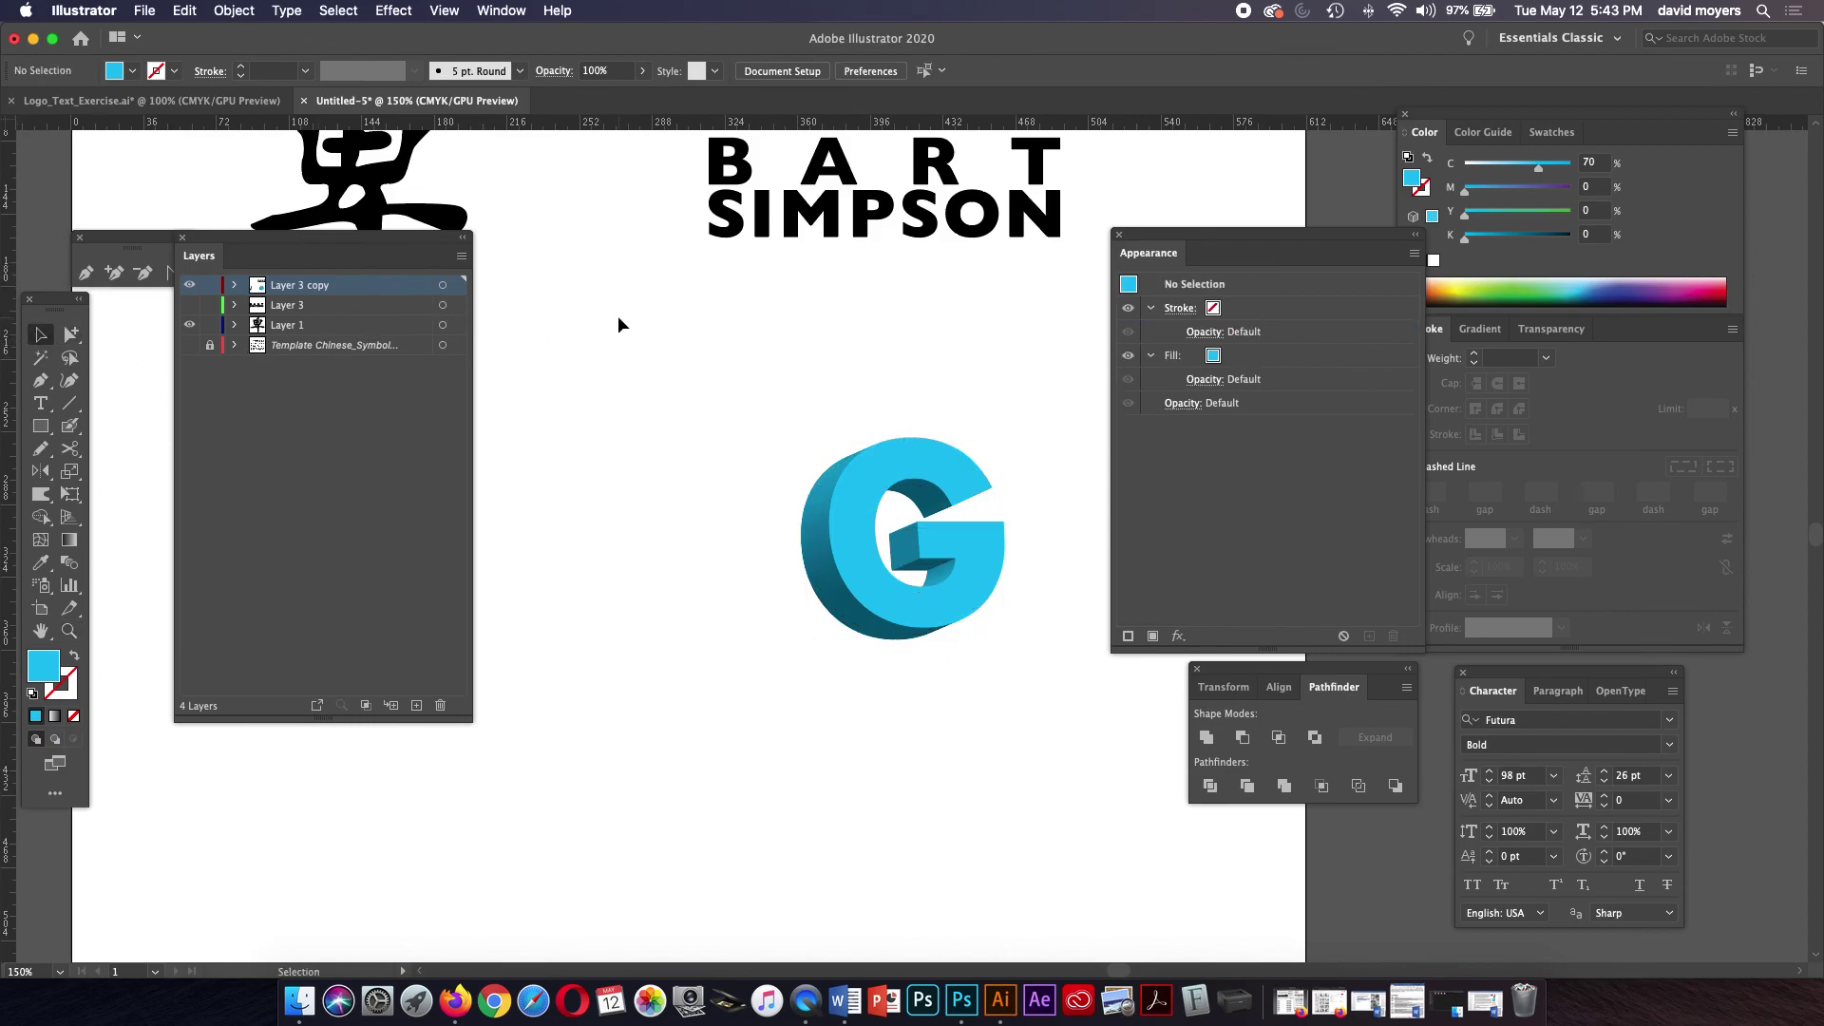
key(space)
drag(689, 359, 766, 346)
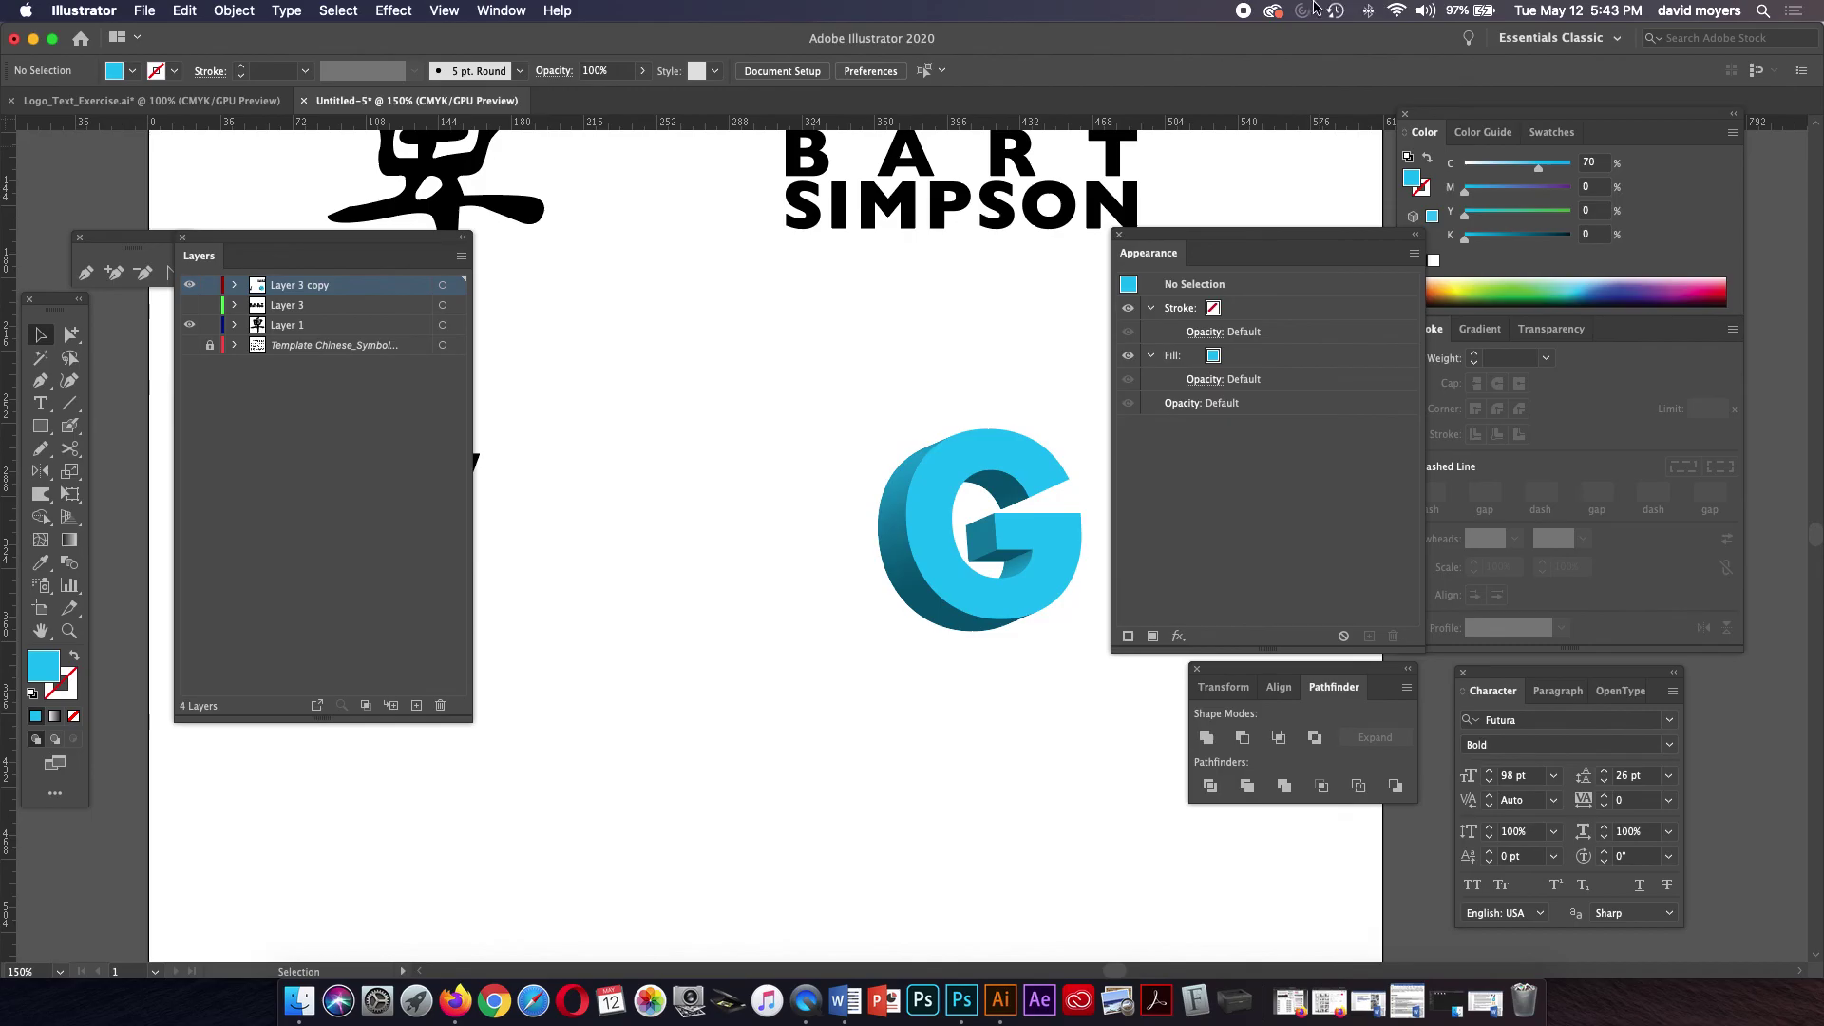